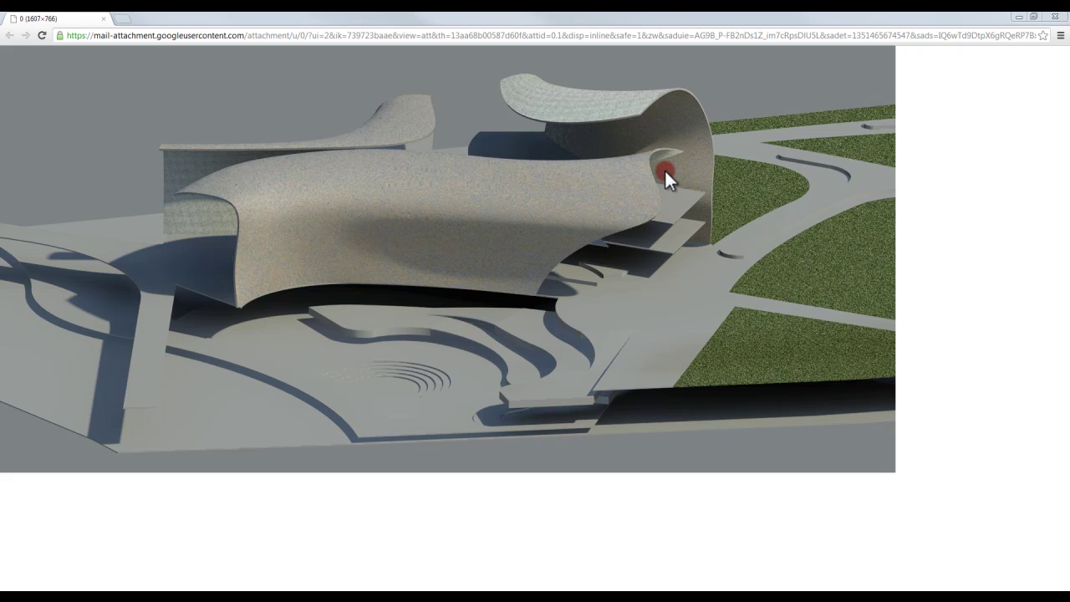
# Switch to 3ds Max and isolate the single profile curve that stands apart from the row of curves.
pyautogui.click(1018, 17)
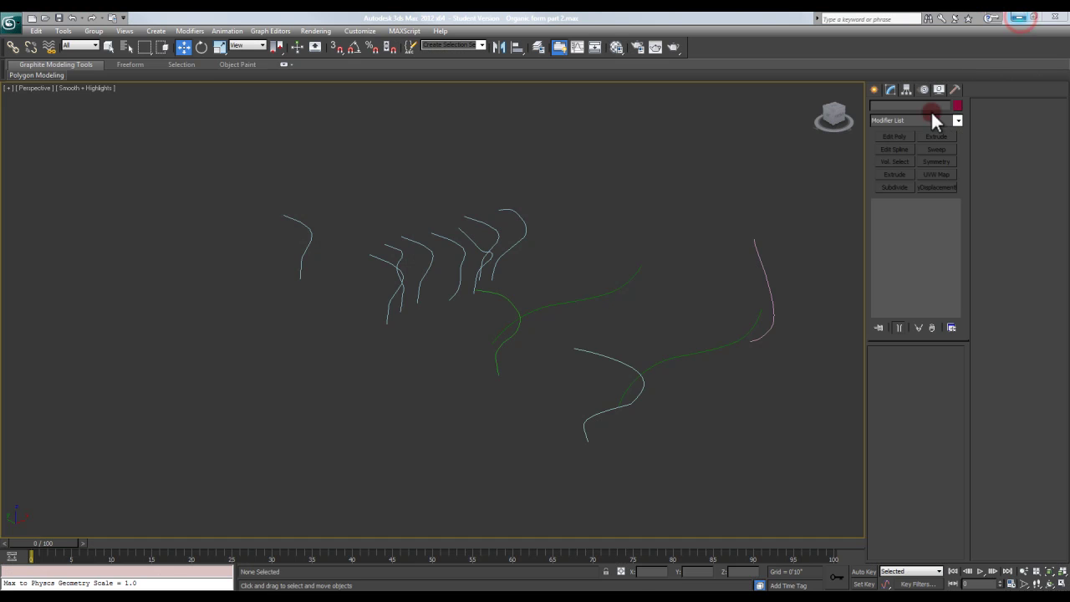
pyautogui.moveTo(516, 285); pyautogui.dragTo(480, 292, button='middle')
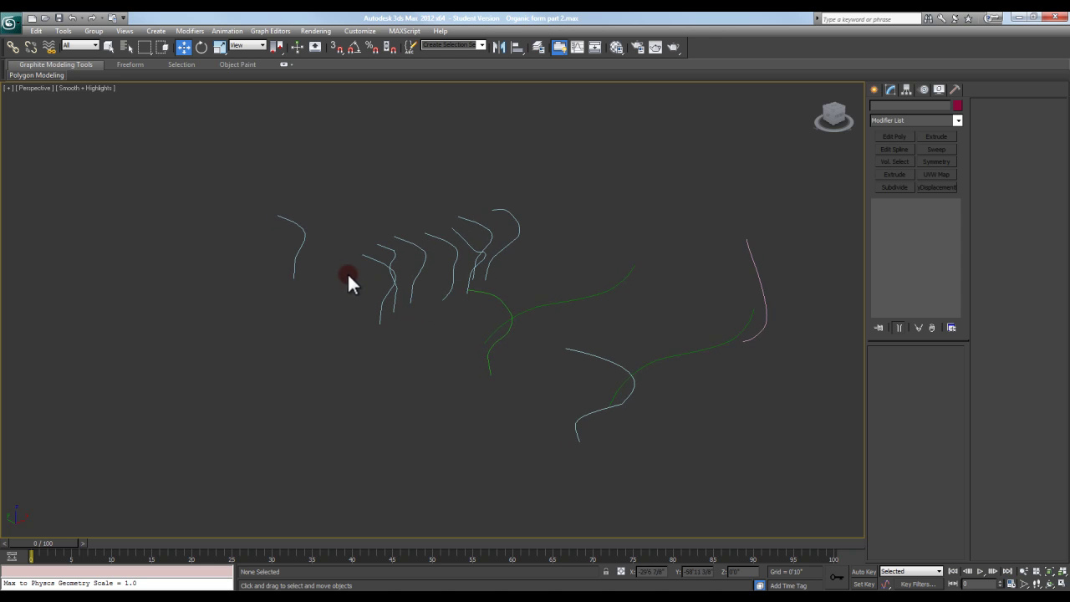
pyautogui.moveTo(325, 304); pyautogui.dragTo(262, 203)
pyautogui.moveTo(456, 311); pyautogui.dragTo(514, 314, button='middle')
pyautogui.rightClick(438, 279)
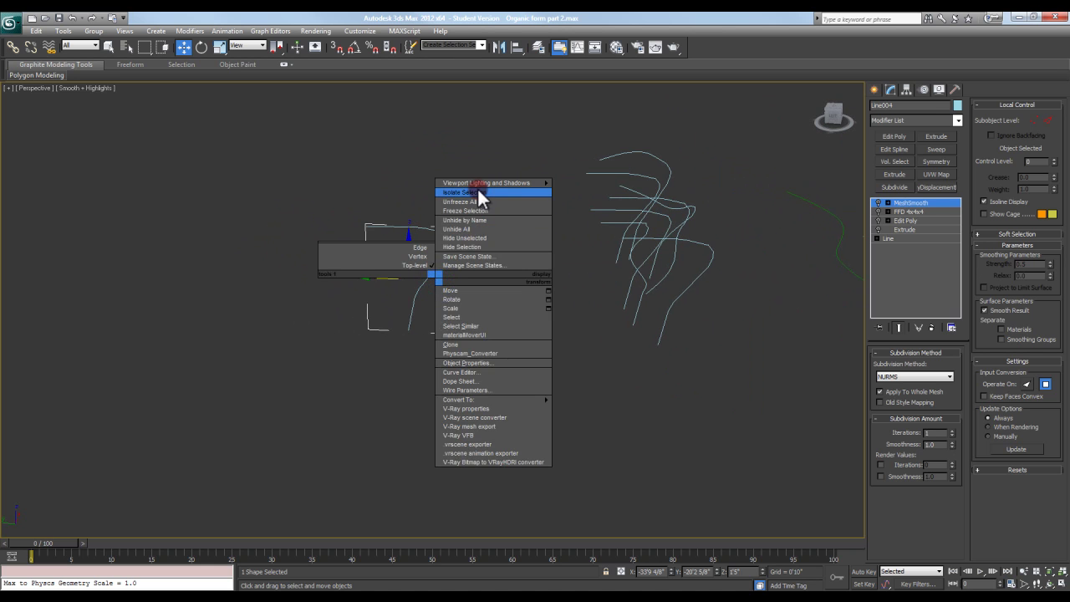
pyautogui.click(478, 188)
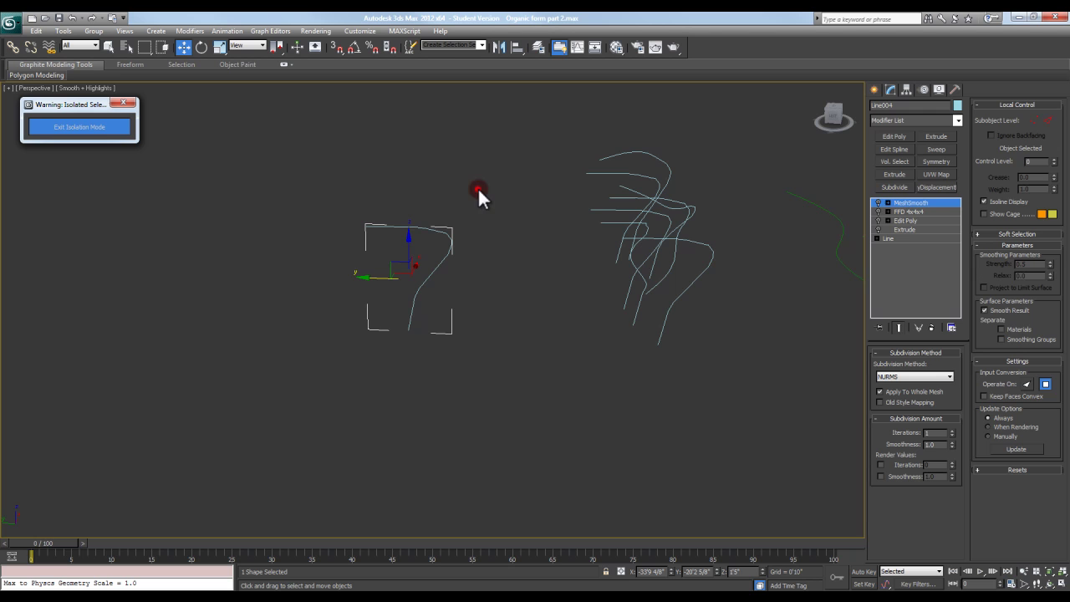
# Enable the Extrude modifier on the isolated line and display edged faces on the extruded surface.
pyautogui.click(517, 206)
pyautogui.scroll(-3, 518, 208)
pyautogui.moveTo(518, 208); pyautogui.dragTo(579, 235, button='middle')
pyautogui.scroll(-5, 555, 241)
pyautogui.keyDown('alt'); pyautogui.moveTo(535, 239); pyautogui.dragTo(438, 265, button='middle'); pyautogui.keyUp('alt')
pyautogui.moveTo(518, 299); pyautogui.dragTo(393, 249)
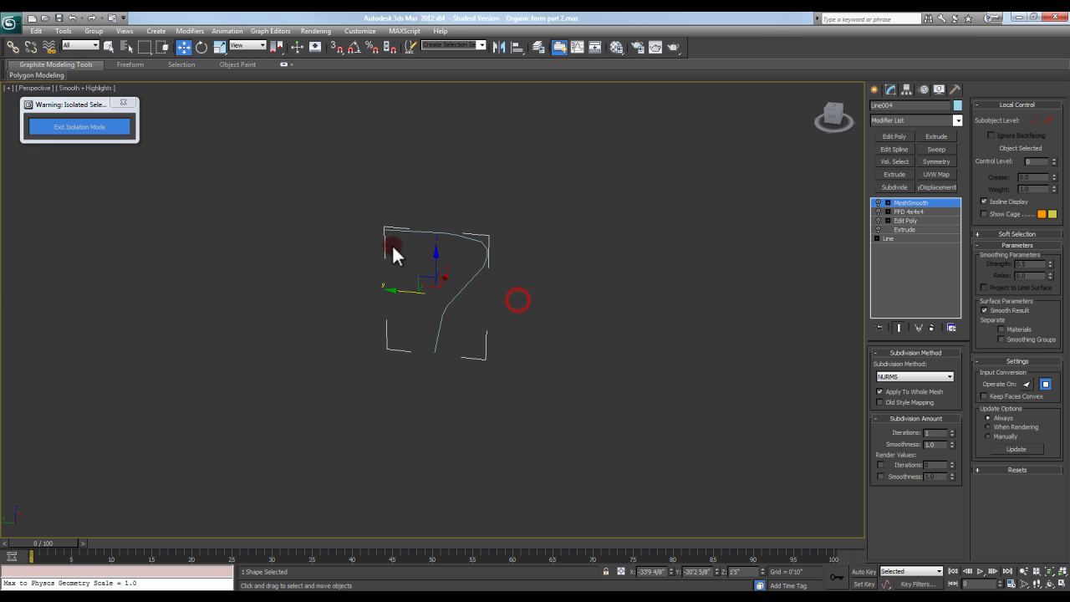
pyautogui.click(908, 230)
pyautogui.click(878, 230)
pyautogui.keyDown('alt'); pyautogui.moveTo(599, 246); pyautogui.dragTo(519, 270, button='middle'); pyautogui.keyUp('alt')
pyautogui.press('F4')
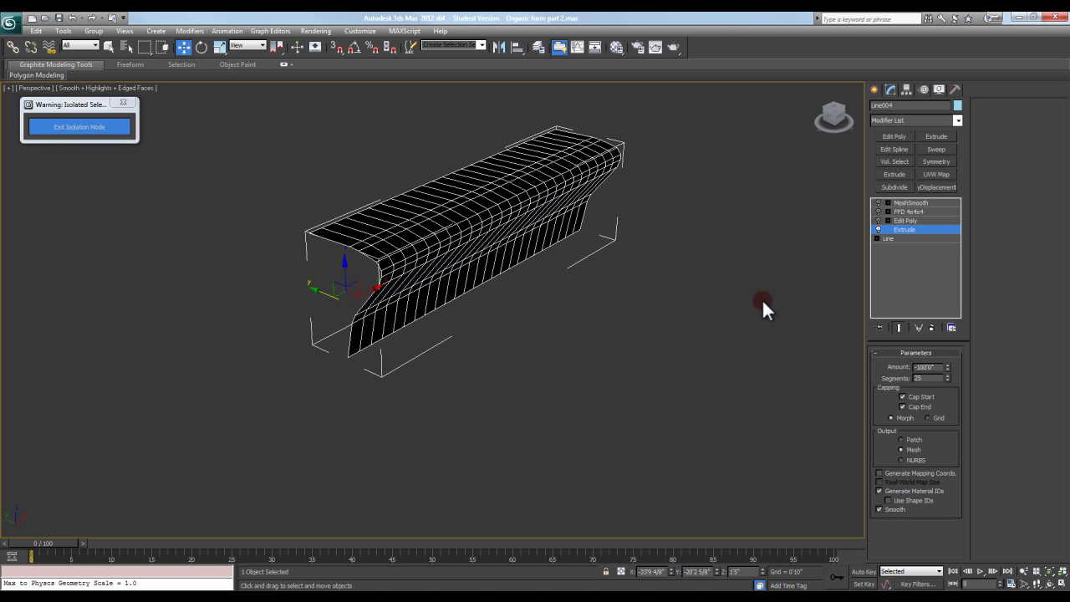
# Try the Extrude modifier with 1 segment and restore it to 25 segments.
pyautogui.click(931, 378)
pyautogui.write('1')
pyautogui.press('Return')
pyautogui.write('25')
pyautogui.press('Return')
pyautogui.press('Return')
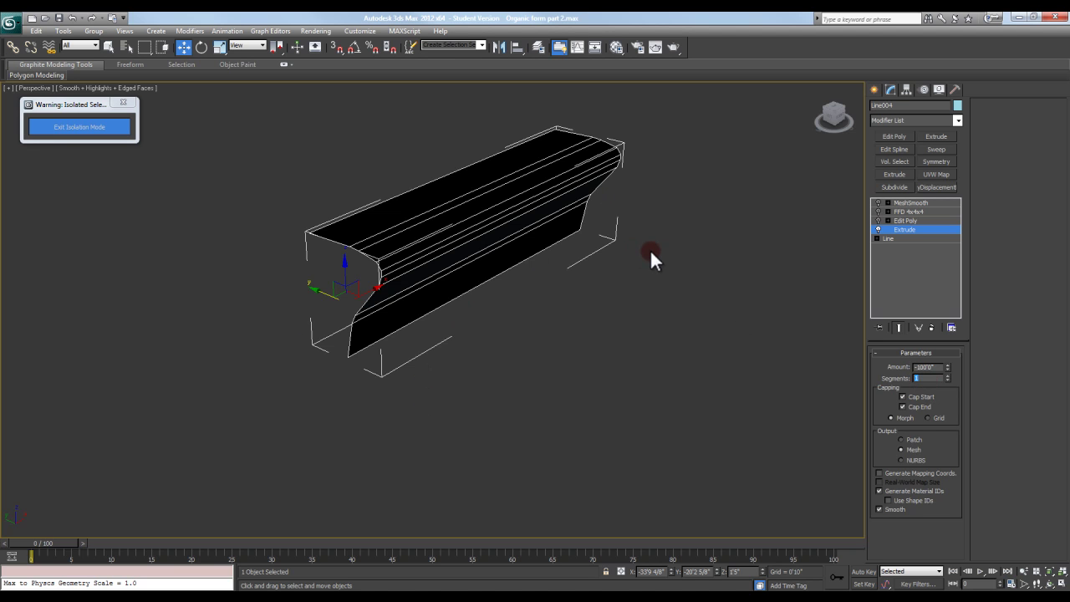
pyautogui.write('25')
pyautogui.press('Return')
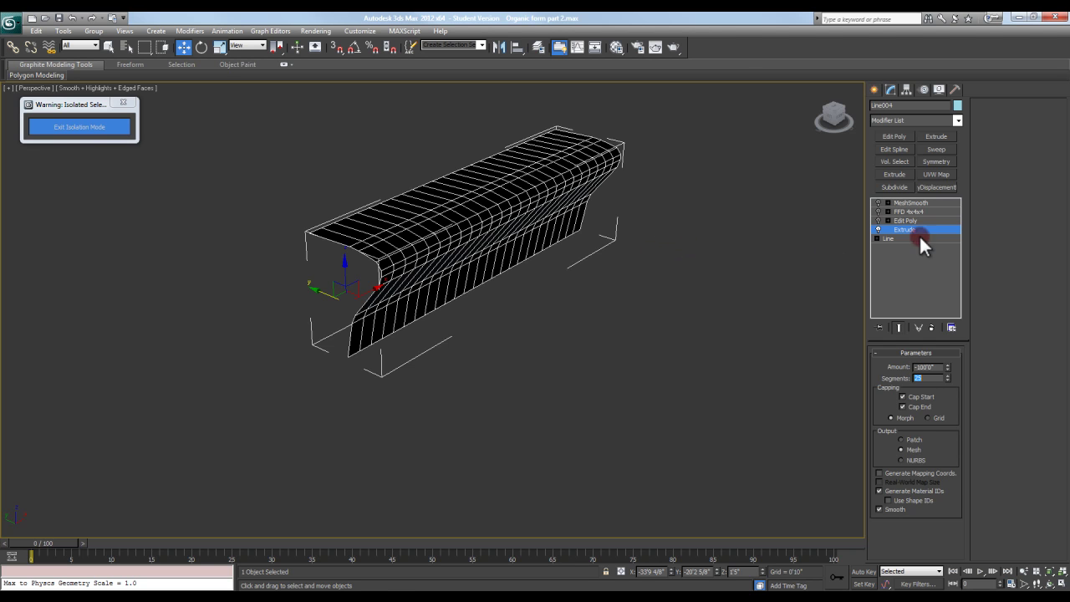
# Preview the Edit Poly modifier's effect, delete it, and add a new Edit Poly above Extrude.
pyautogui.click(904, 220)
pyautogui.click(875, 219)
pyautogui.click(876, 218)
pyautogui.click(875, 219)
pyautogui.click(875, 219)
pyautogui.click(876, 218)
pyautogui.click(879, 221)
pyautogui.click(879, 220)
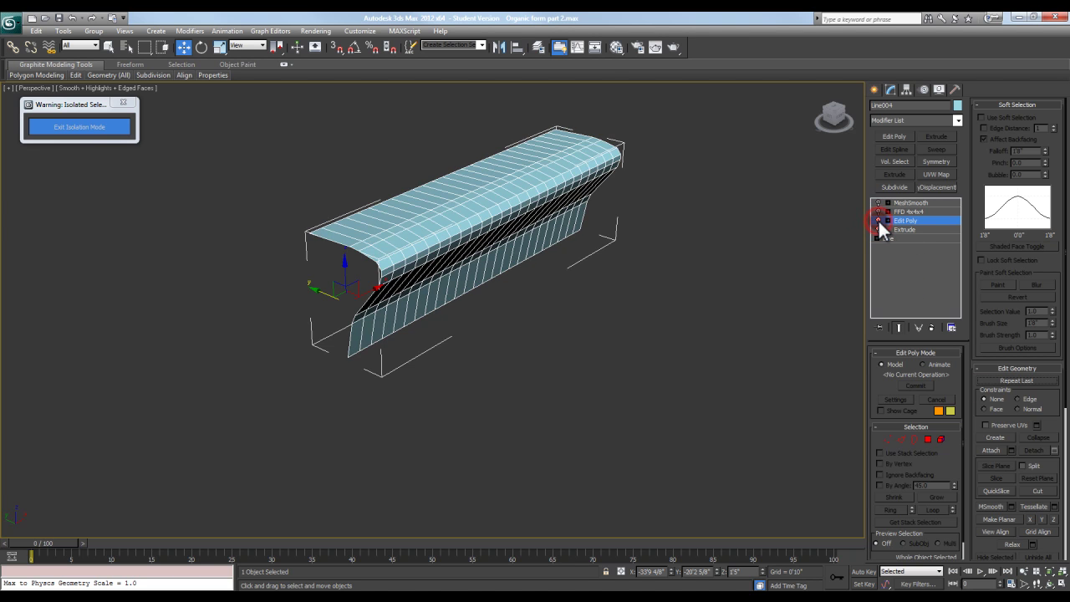
pyautogui.click(877, 219)
pyautogui.click(933, 328)
pyautogui.click(899, 136)
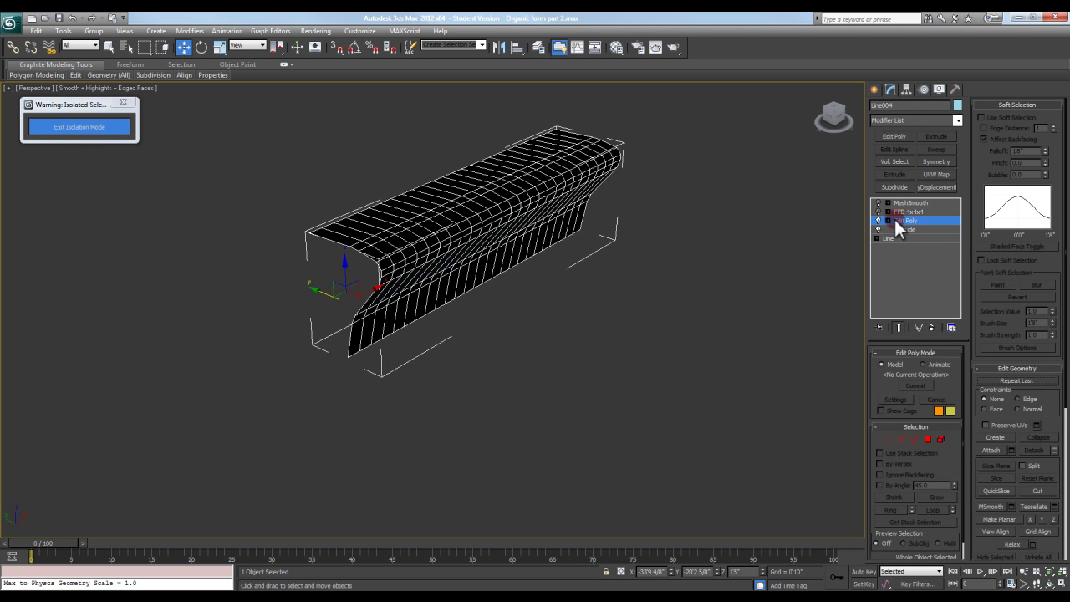
# Select the whole surface as an element and flip its normals.
pyautogui.click(942, 439)
pyautogui.click(478, 222)
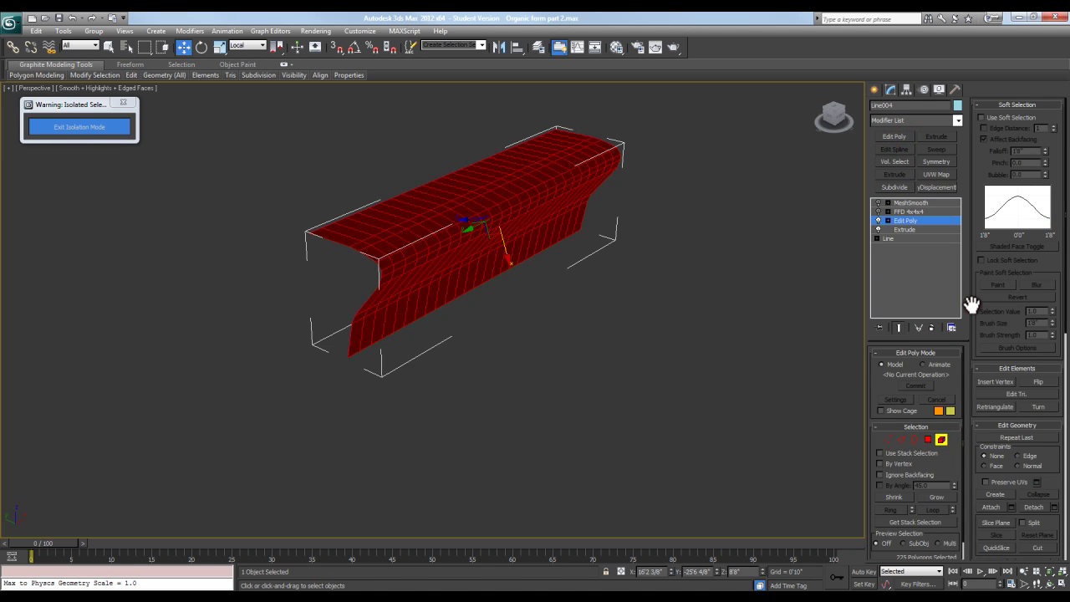
pyautogui.click(1040, 382)
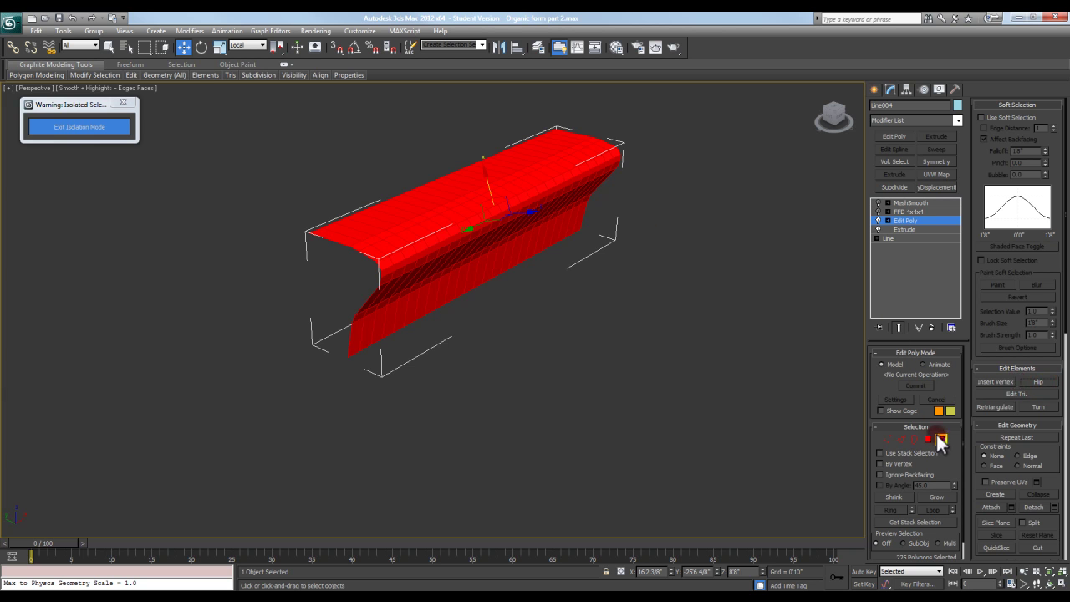
pyautogui.click(938, 437)
# Inspect the existing FFD 4x4x4 lattice, delete that modifier, and apply a fresh FFD 4x4x4 above Edit Poly.
pyautogui.moveTo(572, 249); pyautogui.dragTo(599, 278, button='middle')
pyautogui.click(912, 212)
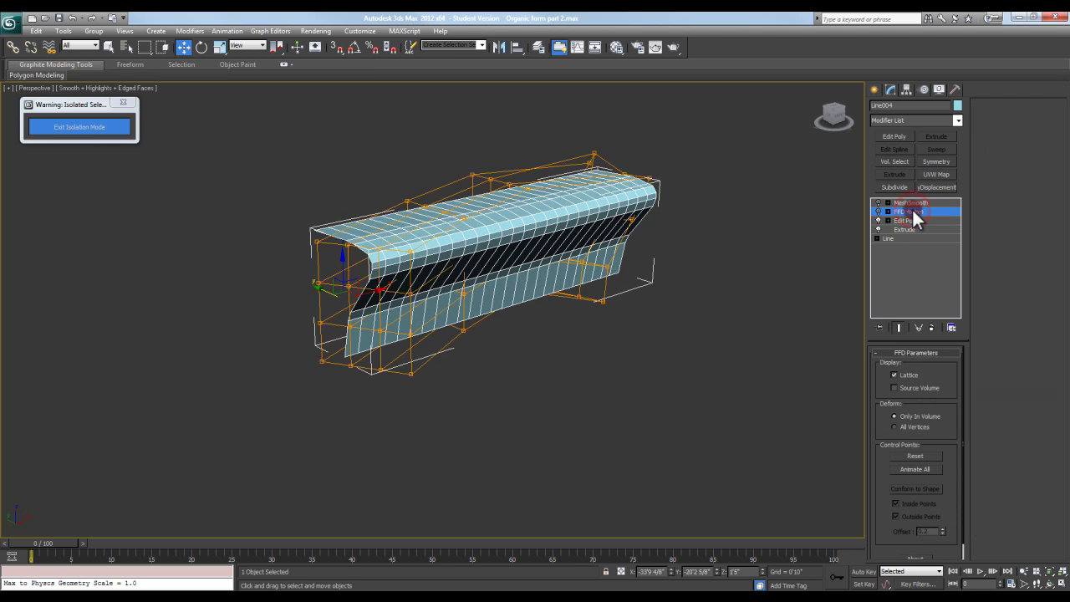
pyautogui.keyDown('alt'); pyautogui.moveTo(703, 230); pyautogui.dragTo(1001, 210, button='middle'); pyautogui.keyUp('alt')
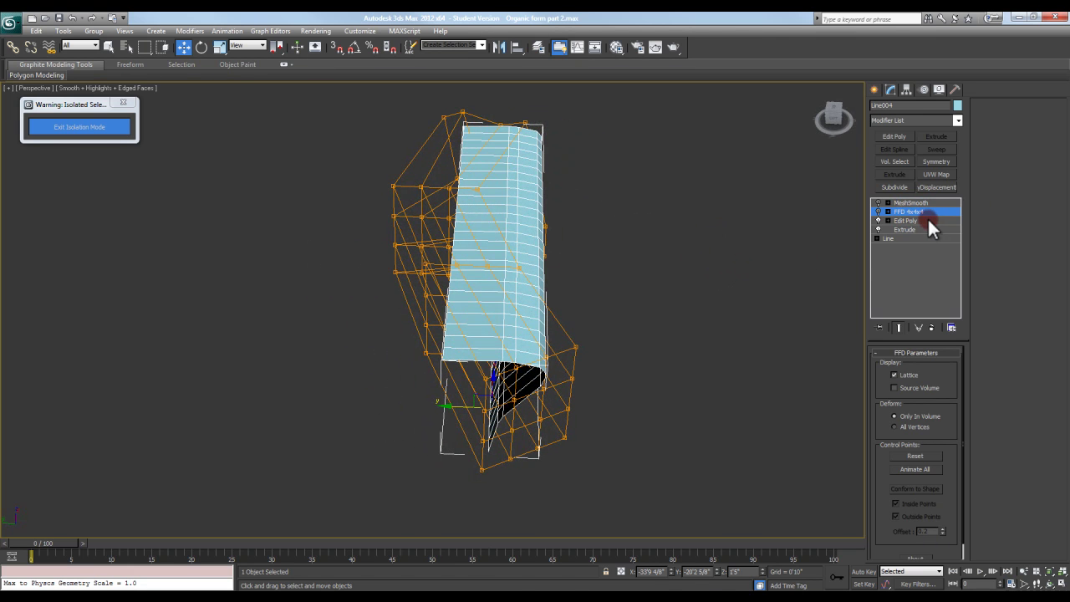
pyautogui.keyDown('alt'); pyautogui.moveTo(621, 259); pyautogui.dragTo(748, 243, button='middle'); pyautogui.keyUp('alt')
pyautogui.click(879, 211)
pyautogui.click(877, 211)
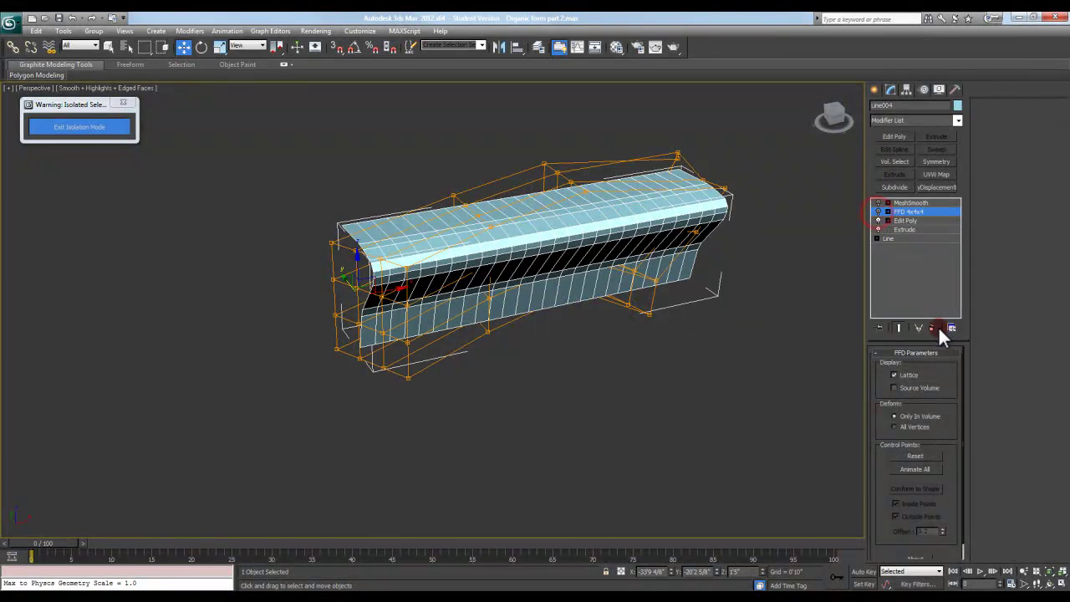
pyautogui.click(933, 328)
pyautogui.click(957, 120)
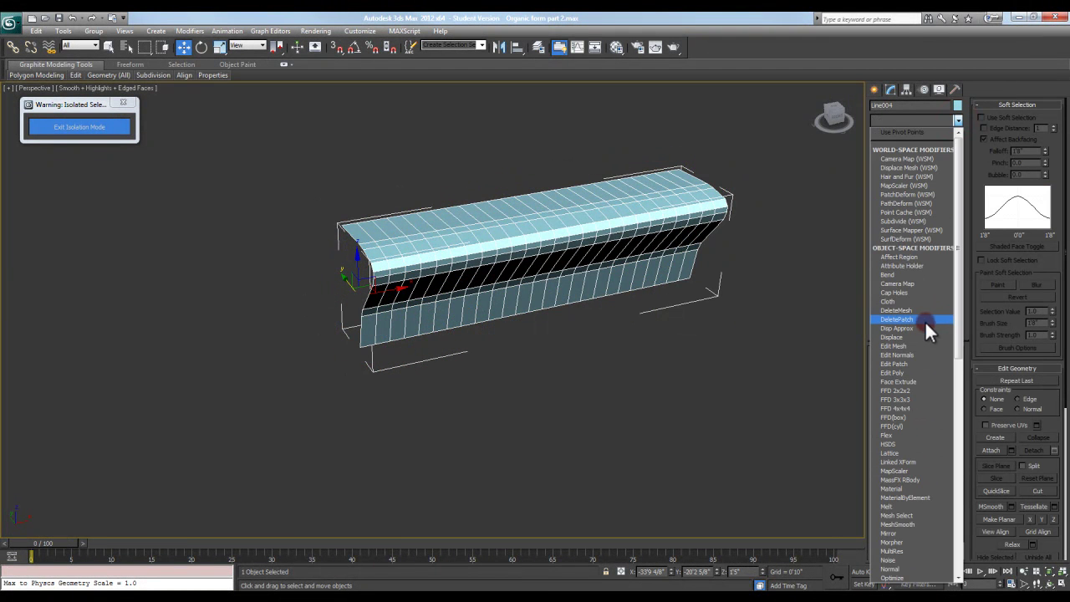
pyautogui.click(926, 407)
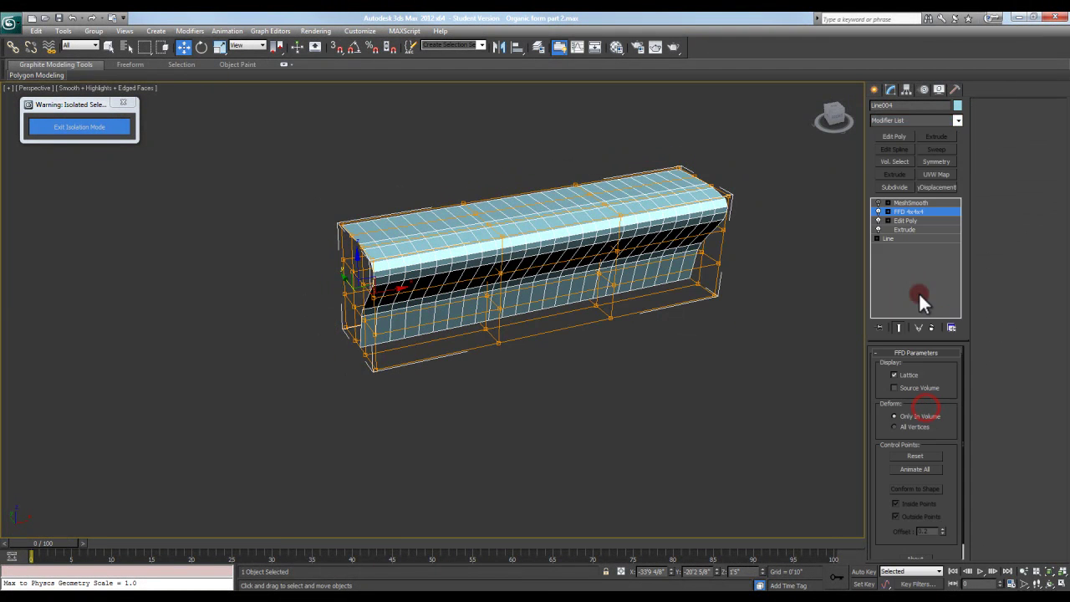
# Move the two middle sections of FFD control points in opposite directions to bend the surface into an S-curve.
pyautogui.click(889, 212)
pyautogui.click(914, 222)
pyautogui.moveTo(771, 266); pyautogui.dragTo(556, 179, button='middle')
pyautogui.moveTo(554, 169); pyautogui.dragTo(628, 439)
pyautogui.keyDown('alt'); pyautogui.moveTo(627, 376); pyautogui.dragTo(621, 372, button='middle'); pyautogui.keyUp('alt')
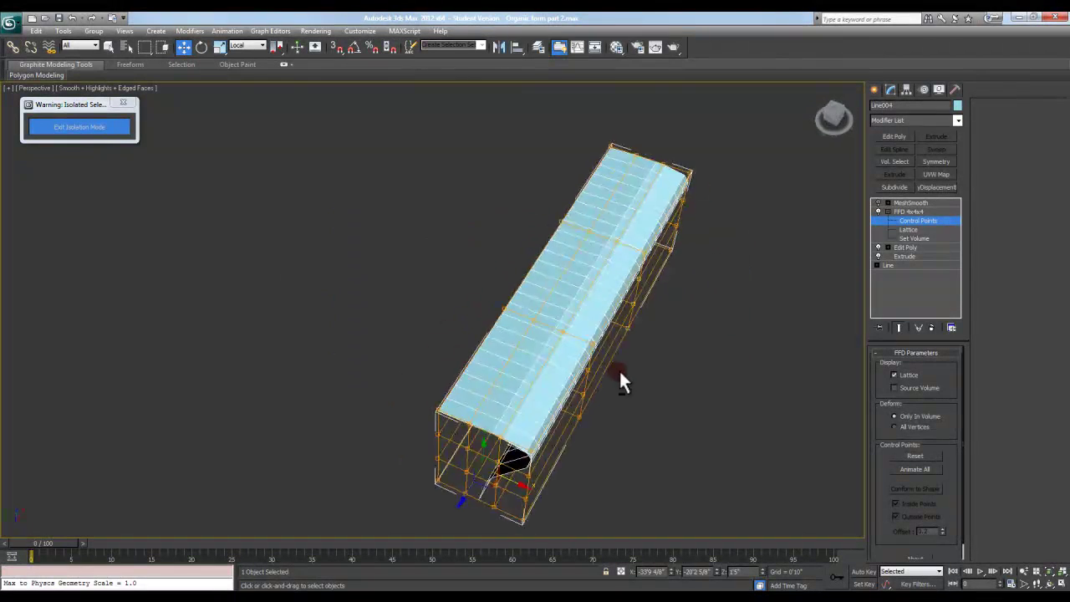
pyautogui.moveTo(520, 483); pyautogui.dragTo(318, 432)
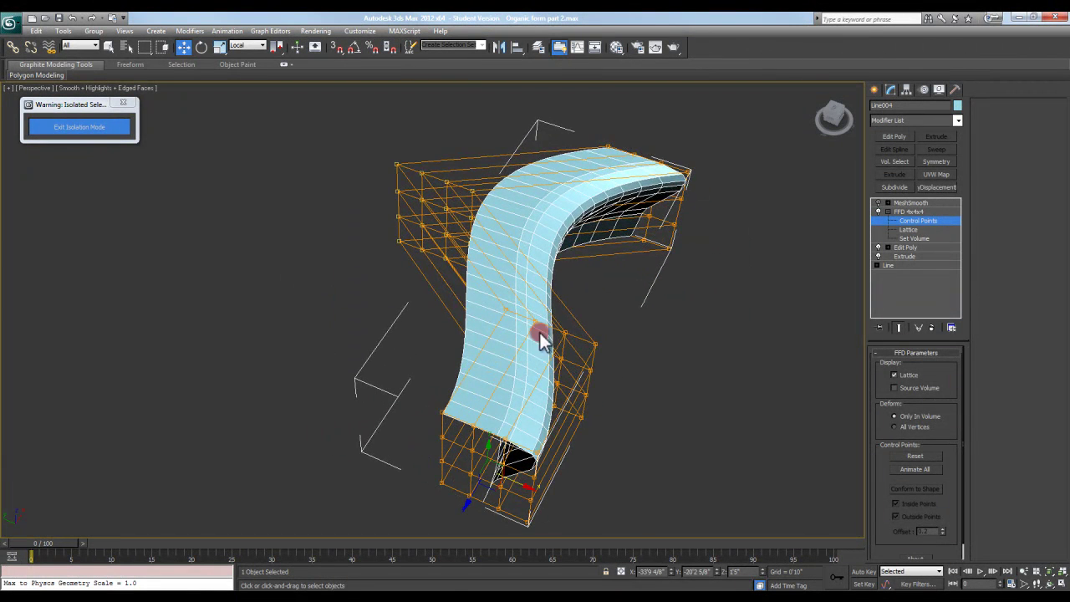
# Raise the upper control points of the lattice's inner section toward the far end to make the surface crest higher.
pyautogui.keyDown('alt'); pyautogui.moveTo(576, 321); pyautogui.dragTo(529, 261, button='middle'); pyautogui.keyUp('alt')
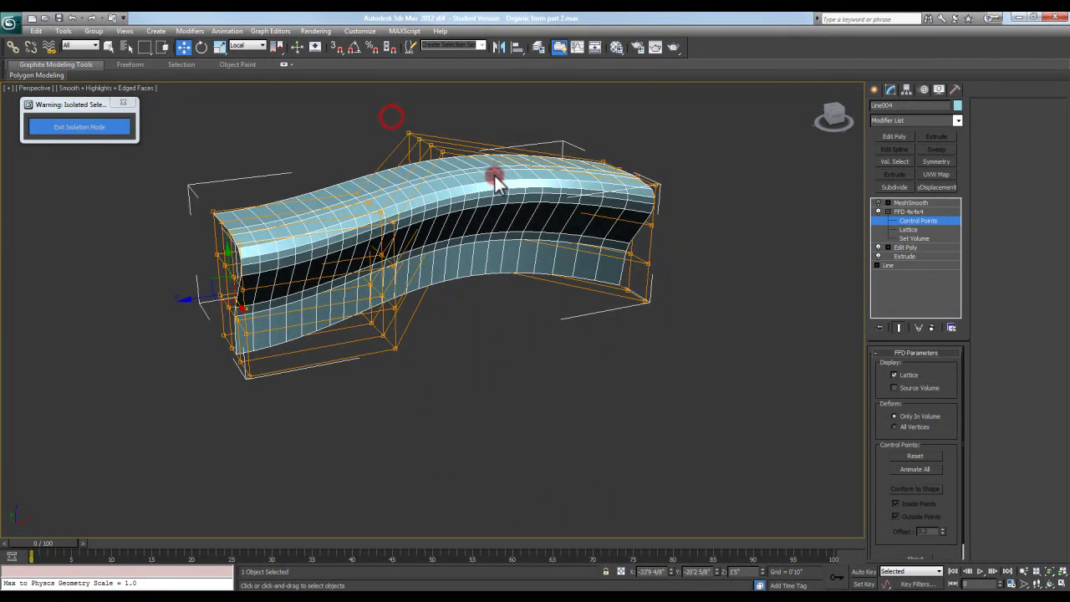
pyautogui.moveTo(495, 173); pyautogui.dragTo(447, 177, button='middle')
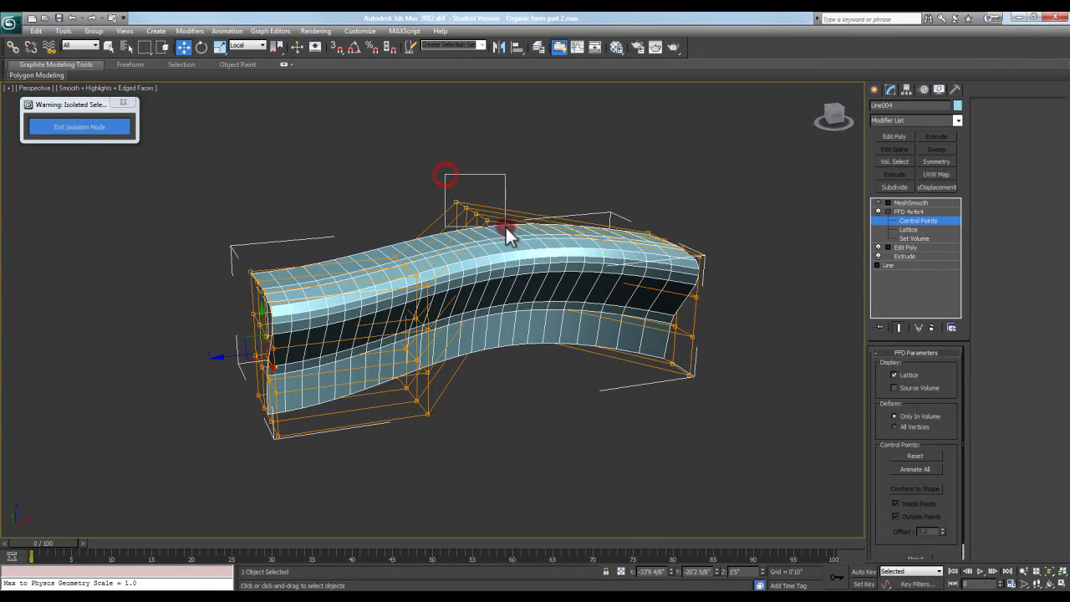
pyautogui.moveTo(506, 228); pyautogui.dragTo(508, 229)
pyautogui.moveTo(495, 235); pyautogui.dragTo(494, 243, button='middle')
pyautogui.moveTo(461, 199); pyautogui.dragTo(464, 209, button='middle')
pyautogui.keyDown('alt'); pyautogui.moveTo(463, 209); pyautogui.dragTo(470, 213, button='middle'); pyautogui.keyUp('alt')
pyautogui.moveTo(266, 303); pyautogui.dragTo(285, 244)
# Rotate the control points at the far end of the lattice to twist that end of the surface.
pyautogui.moveTo(436, 287); pyautogui.dragTo(531, 175, button='middle')
pyautogui.moveTo(530, 167); pyautogui.dragTo(589, 385)
pyautogui.keyDown('alt'); pyautogui.moveTo(589, 385); pyautogui.dragTo(580, 376, button='middle'); pyautogui.keyUp('alt')
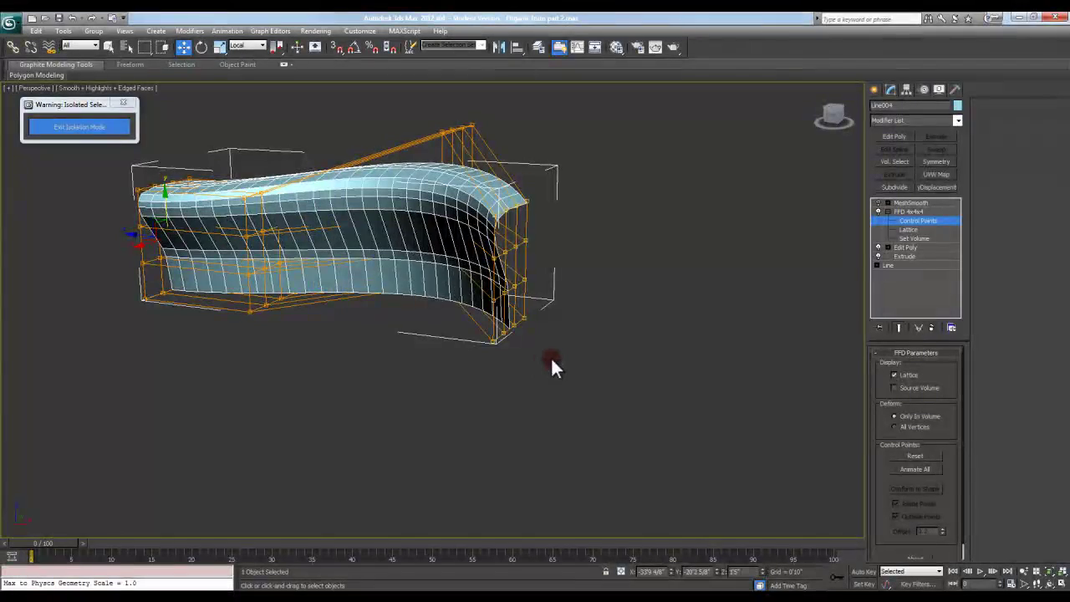
pyautogui.press('e')
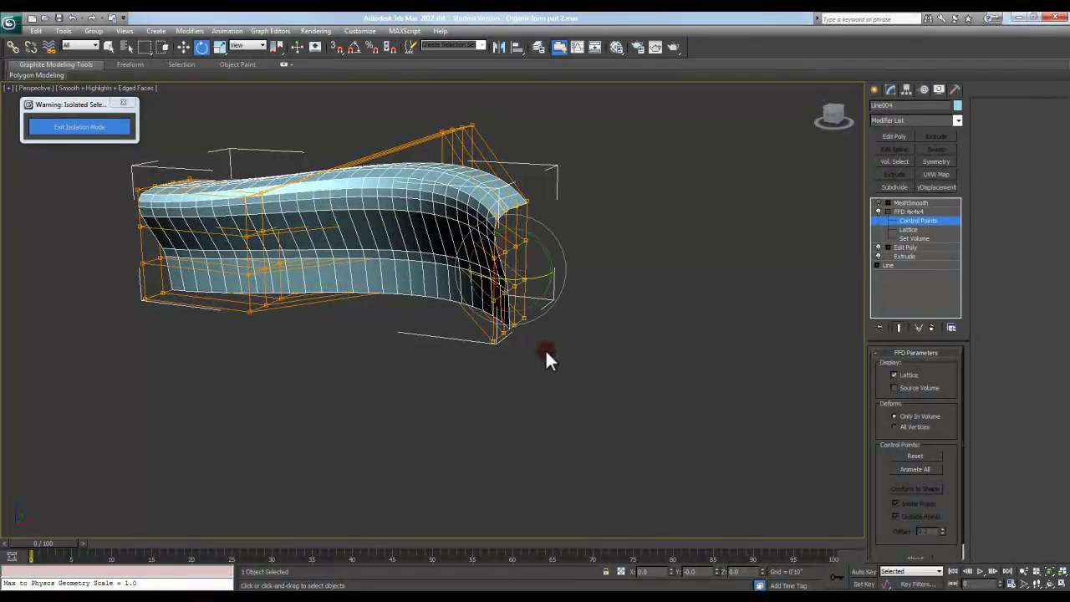
pyautogui.moveTo(516, 280); pyautogui.dragTo(494, 282)
pyautogui.keyDown('alt'); pyautogui.moveTo(495, 282); pyautogui.dragTo(534, 288, button='middle'); pyautogui.keyUp('alt')
pyautogui.moveTo(534, 288); pyautogui.dragTo(509, 281)
pyautogui.keyDown('alt'); pyautogui.moveTo(509, 280); pyautogui.dragTo(551, 301, button='middle'); pyautogui.keyUp('alt')
# Scale the lattice's end control points to flare the end of the surface.
pyautogui.press('r')
pyautogui.moveTo(594, 280); pyautogui.dragTo(600, 246)
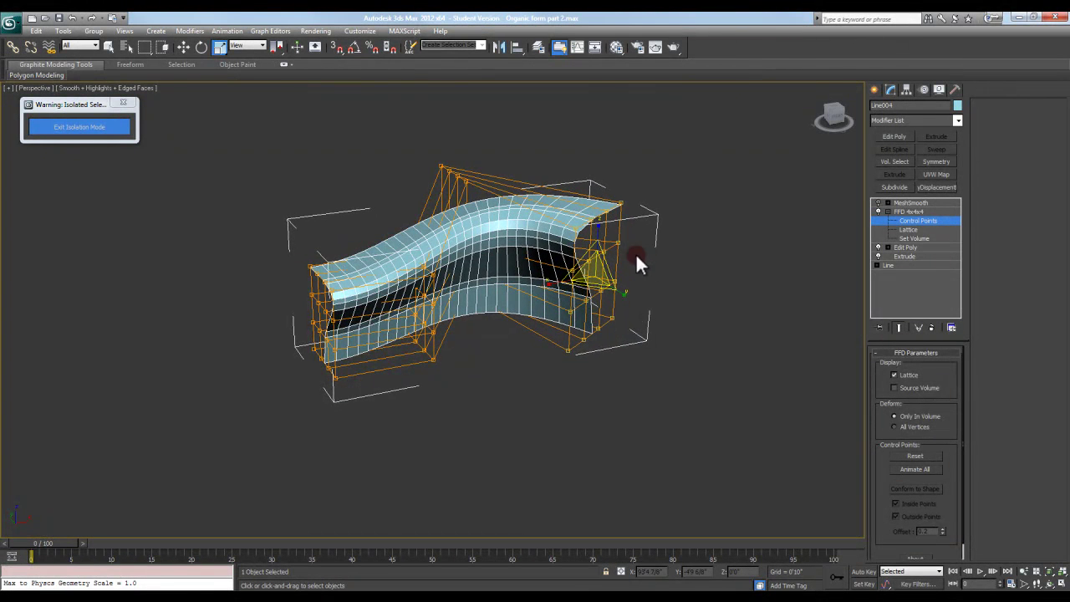
pyautogui.keyDown('alt'); pyautogui.moveTo(647, 262); pyautogui.dragTo(603, 266, button='middle'); pyautogui.keyUp('alt')
pyautogui.keyDown('alt'); pyautogui.moveTo(643, 232); pyautogui.dragTo(672, 389, button='middle'); pyautogui.keyUp('alt')
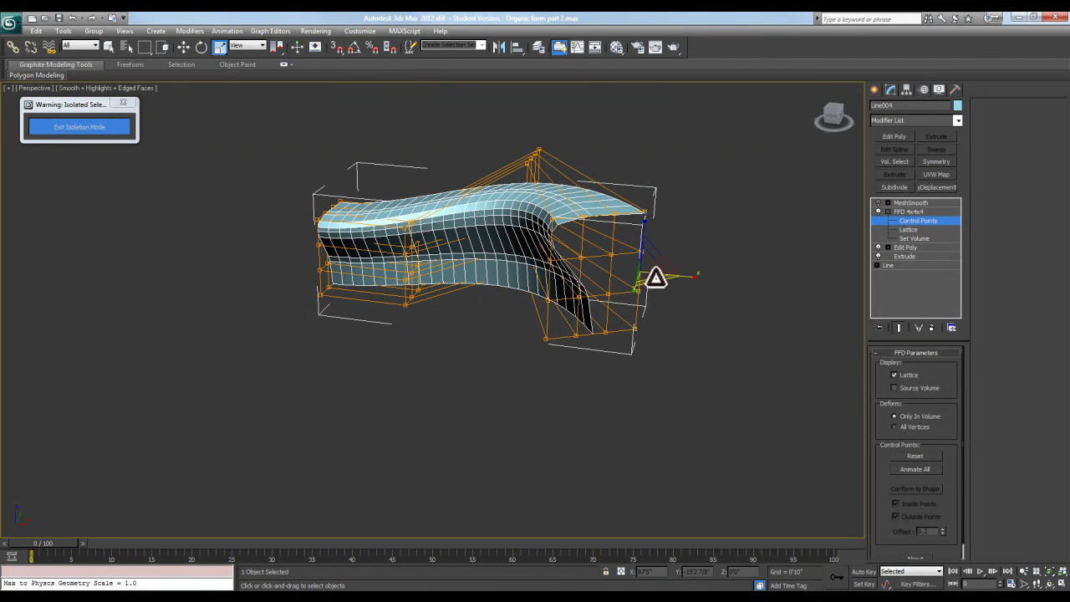
pyautogui.moveTo(652, 270); pyautogui.dragTo(674, 328)
pyautogui.keyDown('alt'); pyautogui.moveTo(671, 321); pyautogui.dragTo(492, 311, button='middle'); pyautogui.keyUp('alt')
# Enable the MeshSmooth modifier and display the surface without edged faces.
pyautogui.click(905, 211)
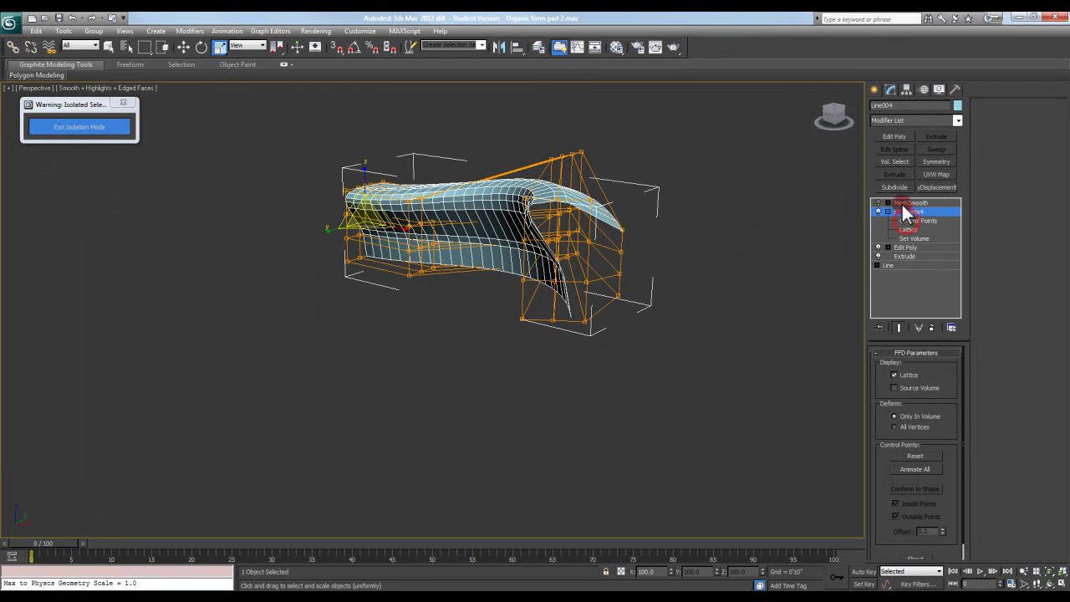
pyautogui.click(908, 203)
pyautogui.keyDown('alt'); pyautogui.moveTo(468, 235); pyautogui.dragTo(487, 265, button='middle'); pyautogui.keyUp('alt')
pyautogui.keyDown('alt'); pyautogui.moveTo(447, 234); pyautogui.dragTo(576, 260, button='middle'); pyautogui.keyUp('alt')
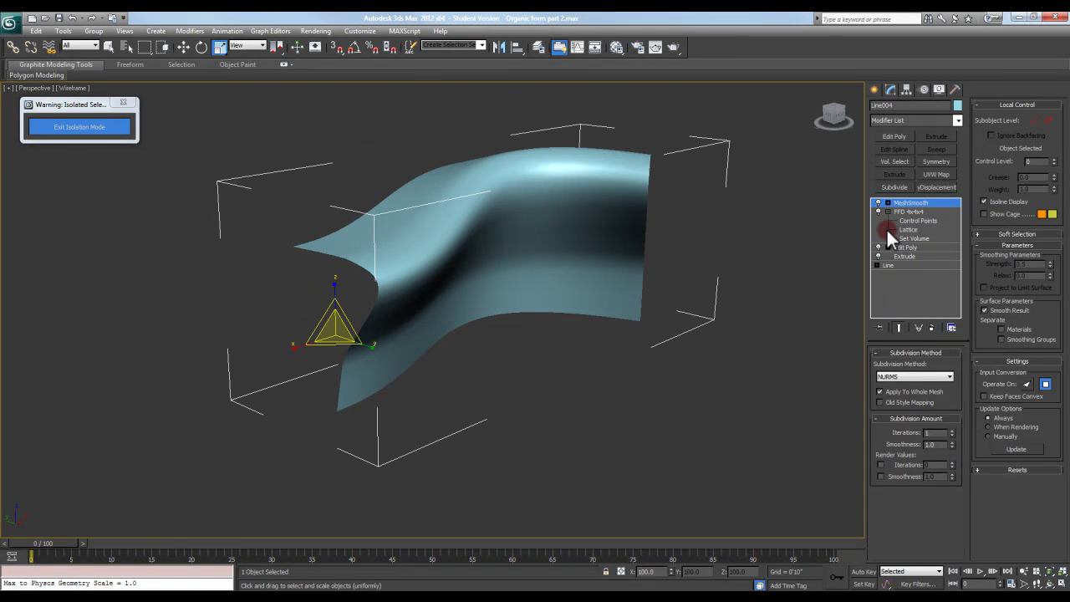
# Add an Edit Poly modifier above MeshSmooth and select a vertex in the middle of the surface.
pyautogui.click(896, 136)
pyautogui.click(890, 439)
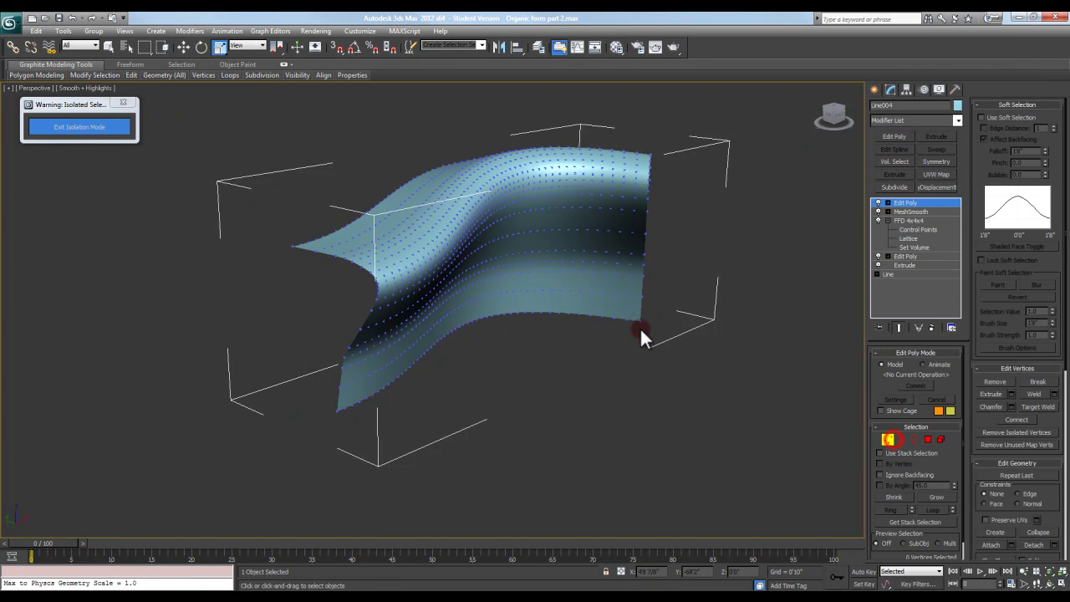
pyautogui.keyDown('alt'); pyautogui.moveTo(554, 273); pyautogui.dragTo(469, 272, button='middle'); pyautogui.keyUp('alt')
pyautogui.click(451, 261)
# Turn on Soft Selection for the vertex with a falloff of 25'.
pyautogui.click(984, 118)
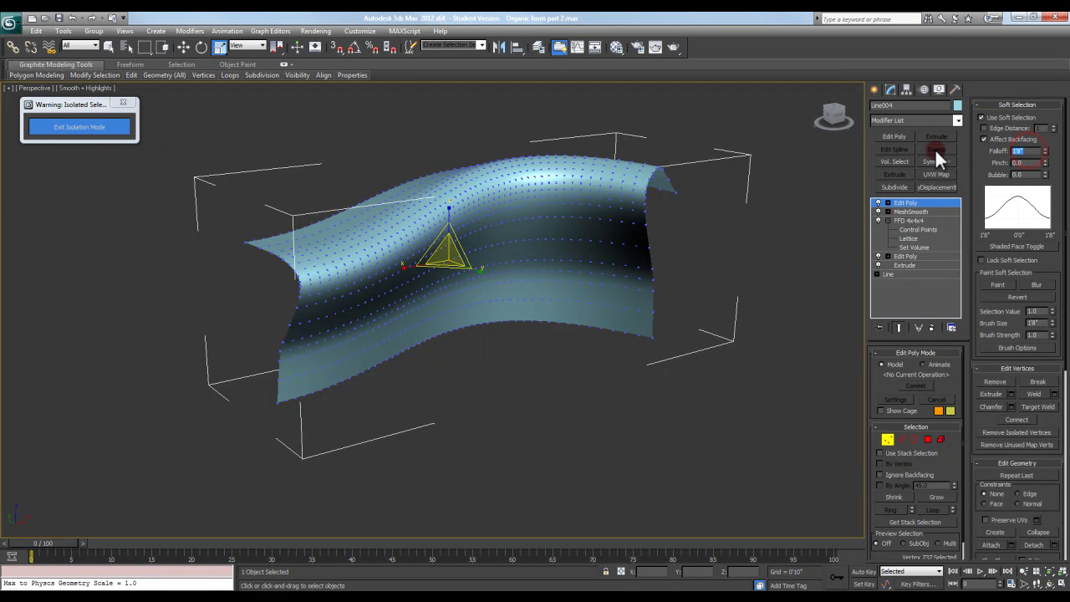
pyautogui.write('25')
pyautogui.press('Return')
pyautogui.click(900, 203)
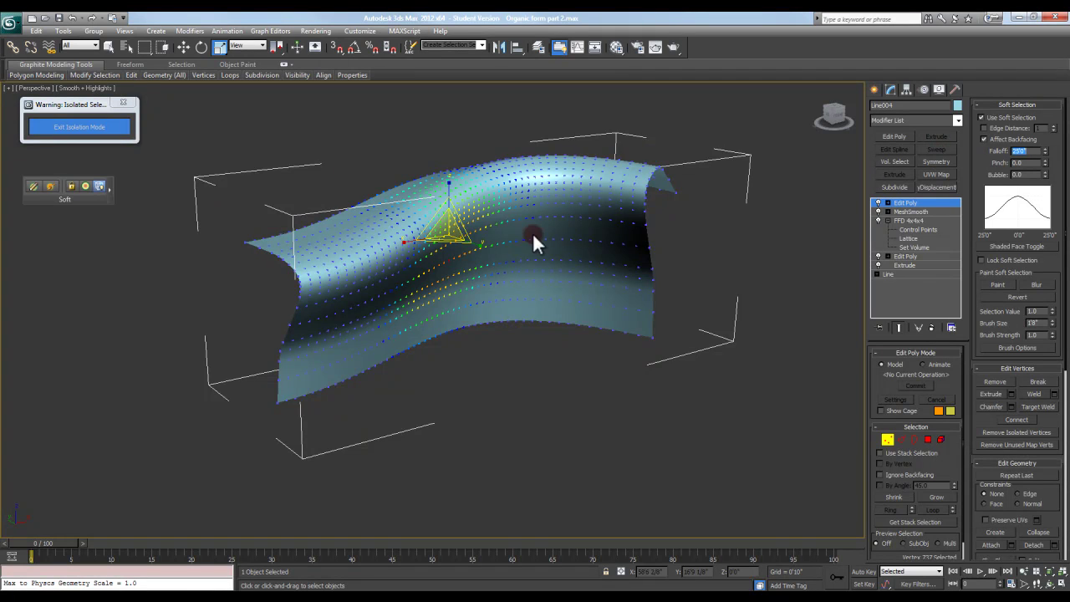
pyautogui.keyDown('alt'); pyautogui.moveTo(533, 233); pyautogui.dragTo(491, 264, button='middle'); pyautogui.keyUp('alt')
# Move the soft-selected vertices about 7'4" along negative Y in World coordinates to bulge the middle of the surface.
pyautogui.press('w')
pyautogui.click(433, 268)
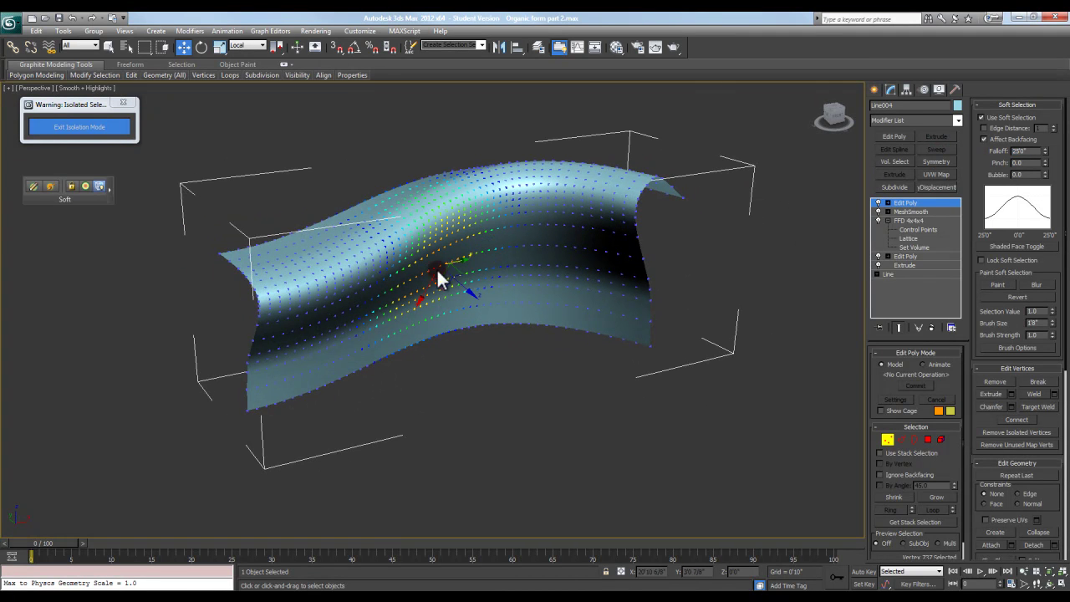
pyautogui.rightClick(436, 268)
pyautogui.click(465, 217)
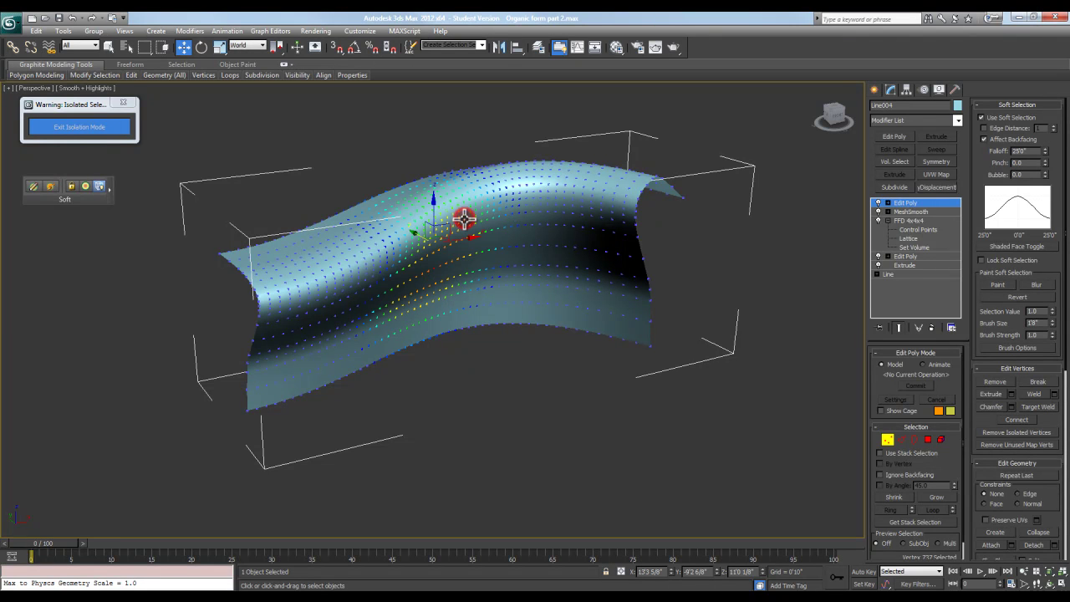
pyautogui.rightClick(431, 262)
pyautogui.click(446, 222)
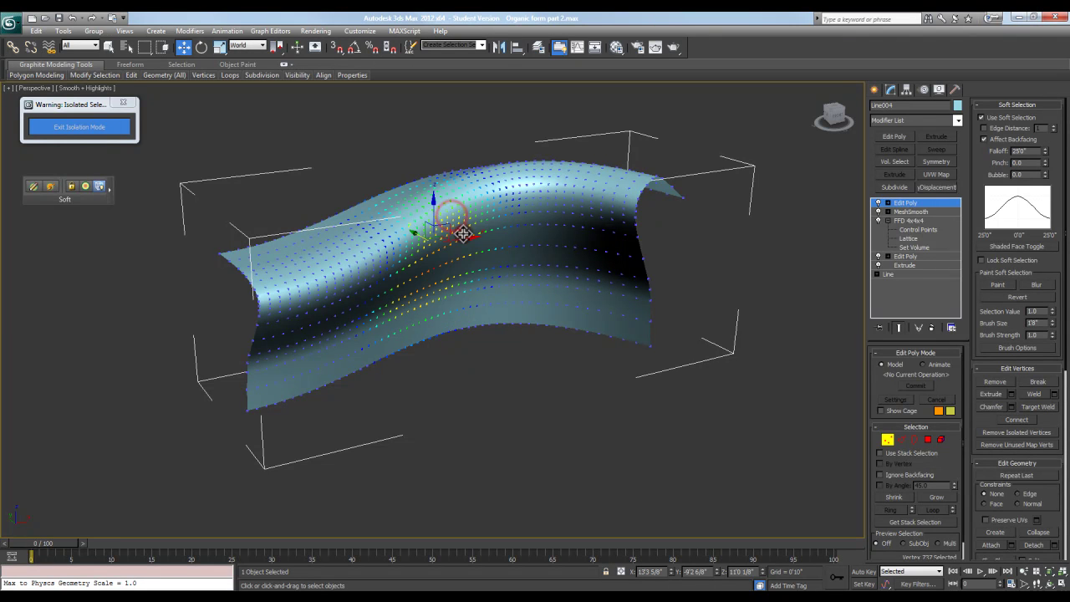
pyautogui.rightClick(428, 260)
pyautogui.click(451, 246)
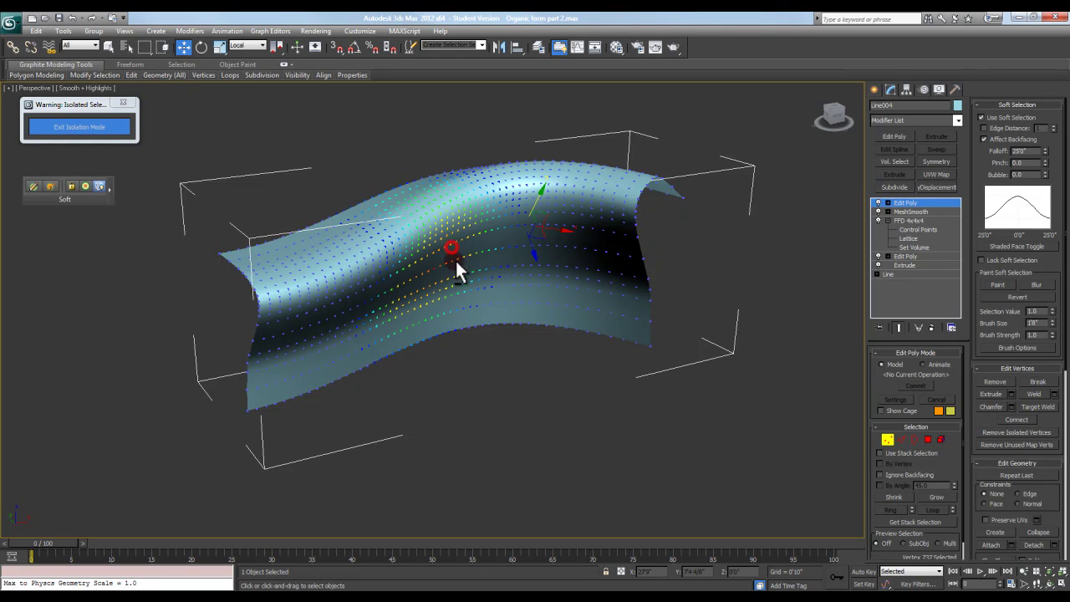
pyautogui.rightClick(436, 266)
pyautogui.click(445, 224)
pyautogui.keyDown('alt'); pyautogui.moveTo(445, 230); pyautogui.dragTo(412, 243, button='middle'); pyautogui.keyUp('alt')
pyautogui.moveTo(403, 239); pyautogui.dragTo(421, 261)
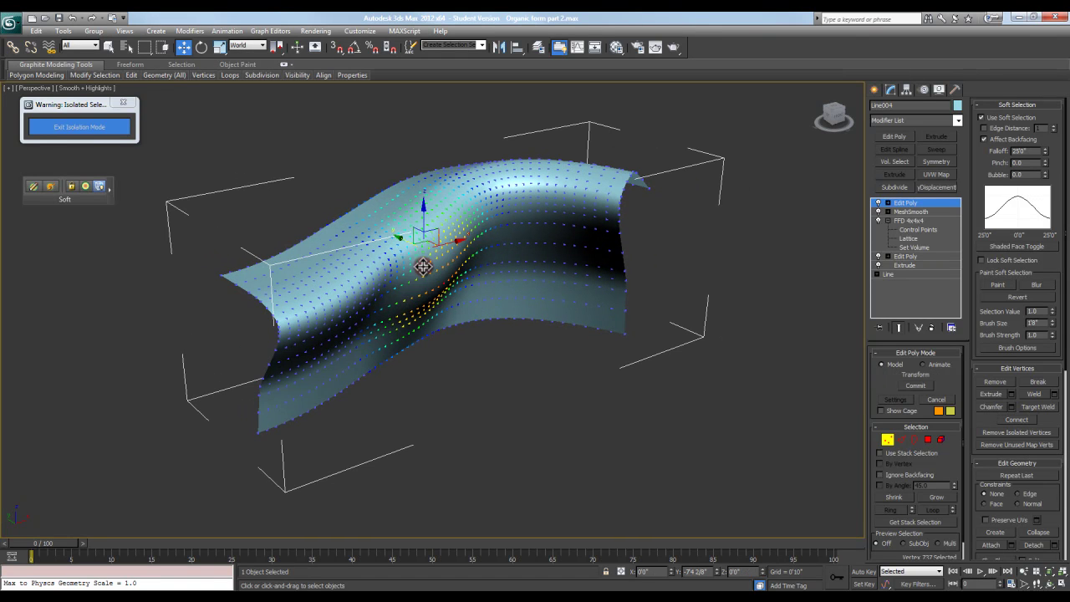
# Move the soft-selected middle area further, and reshape the area around another vertex beside it.
pyautogui.moveTo(419, 267); pyautogui.dragTo(377, 260)
pyautogui.keyDown('alt'); pyautogui.moveTo(459, 279); pyautogui.dragTo(489, 274, button='middle'); pyautogui.keyUp('alt')
pyautogui.click(498, 265)
pyautogui.keyDown('alt'); pyautogui.moveTo(450, 301); pyautogui.dragTo(461, 237, button='middle'); pyautogui.keyUp('alt')
pyautogui.moveTo(462, 233); pyautogui.dragTo(479, 243)
# Select the vertex at the surface's lower end corner and open the Move Transform Type-In for it.
pyautogui.keyDown('alt'); pyautogui.moveTo(628, 297); pyautogui.dragTo(604, 316, button='middle'); pyautogui.keyUp('alt')
pyautogui.moveTo(675, 401); pyautogui.dragTo(636, 385)
pyautogui.keyDown('alt'); pyautogui.moveTo(637, 385); pyautogui.dragTo(674, 387, button='middle'); pyautogui.keyUp('alt')
pyautogui.moveTo(597, 324); pyautogui.dragTo(568, 310)
pyautogui.keyDown('alt'); pyautogui.moveTo(623, 327); pyautogui.dragTo(669, 338, button='middle'); pyautogui.keyUp('alt')
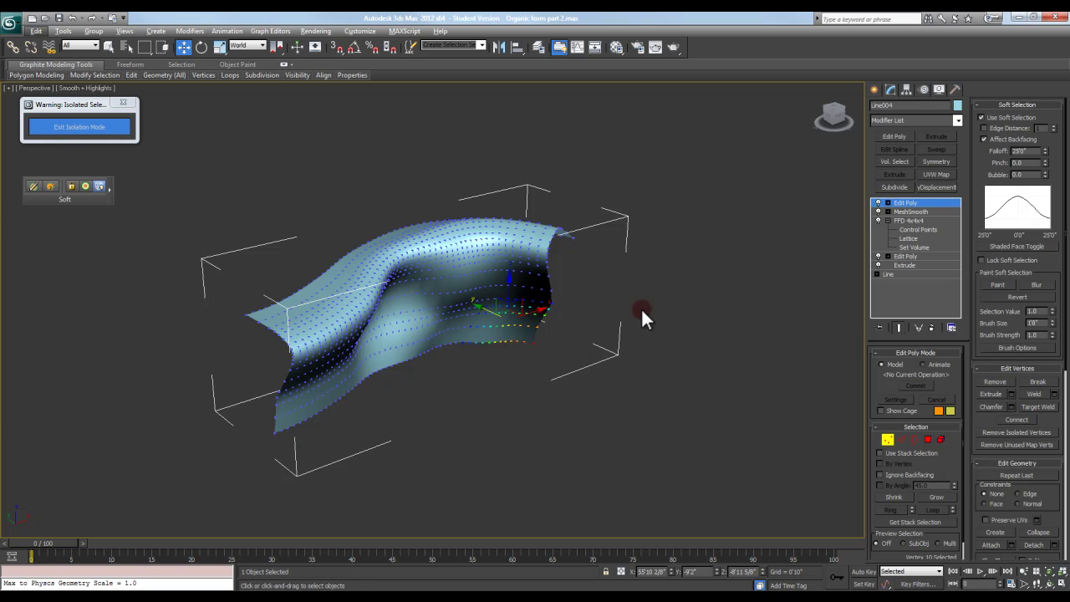
pyautogui.keyDown('alt'); pyautogui.moveTo(269, 399); pyautogui.dragTo(498, 326, button='middle'); pyautogui.keyUp('alt')
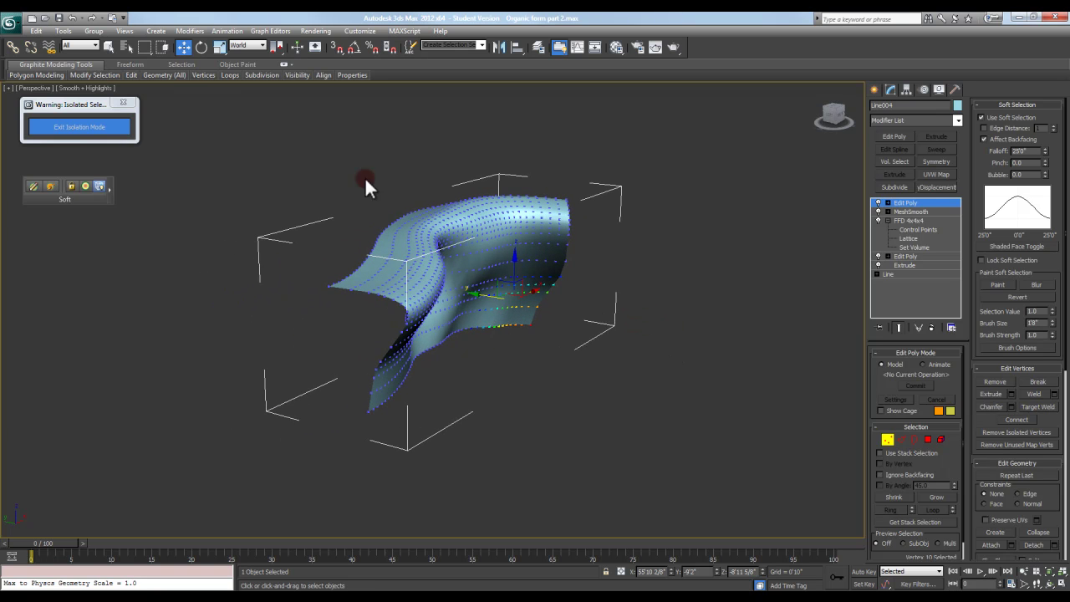
pyautogui.rightClick(183, 47)
pyautogui.click(538, 129)
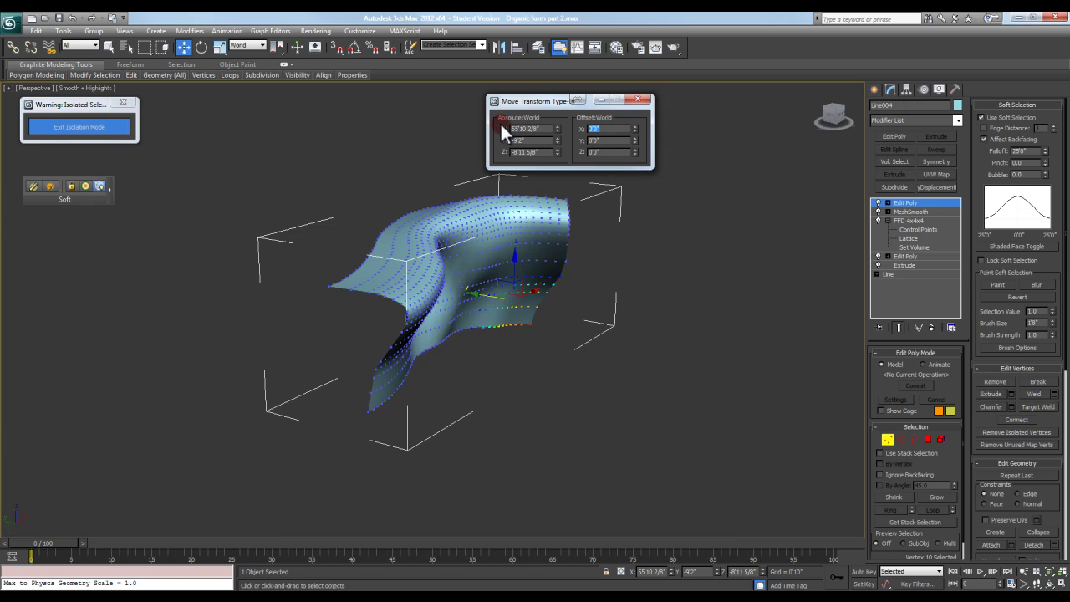
# Try to offset the soft-selected corner by 50' along World X.
pyautogui.write('50')
pyautogui.press('Return')
pyautogui.moveTo(588, 265); pyautogui.dragTo(454, 263, button='middle')
pyautogui.hotkey('ctrl', 'z')
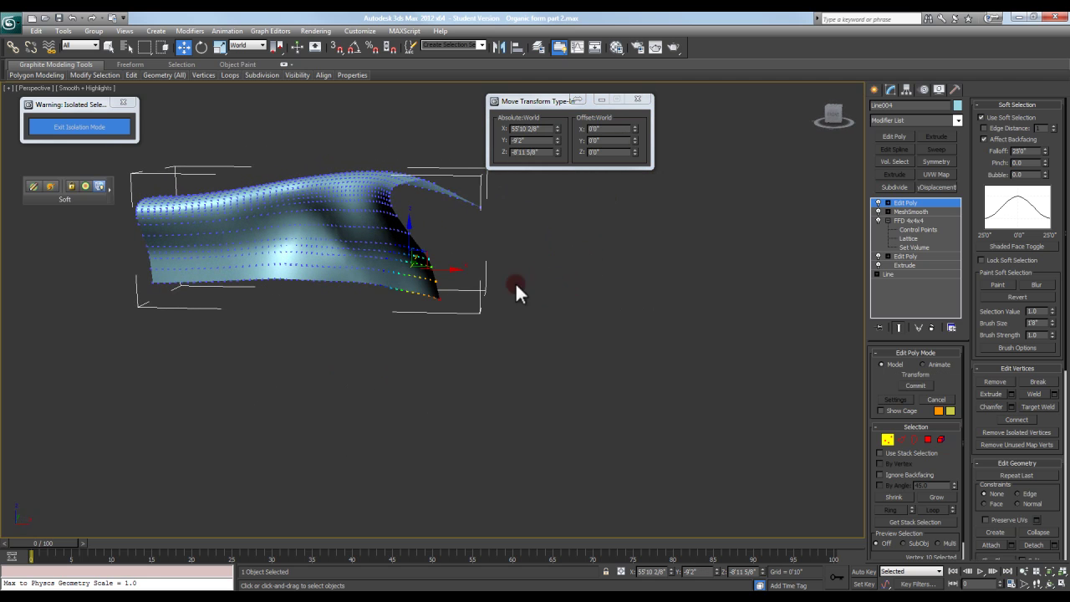
# Offset the soft-selected lower corner by 10' along World X.
pyautogui.moveTo(499, 289); pyautogui.dragTo(502, 295, button='middle')
pyautogui.moveTo(603, 128); pyautogui.dragTo(500, 121)
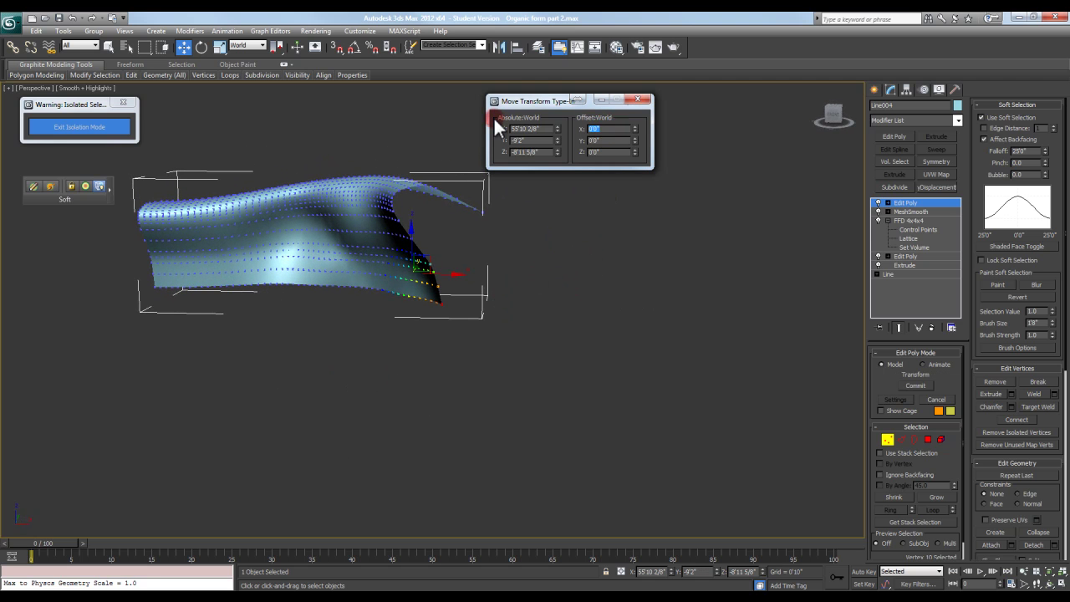
pyautogui.write('10')
pyautogui.press('Return')
pyautogui.keyDown('alt'); pyautogui.moveTo(424, 213); pyautogui.dragTo(390, 280, button='middle'); pyautogui.keyUp('alt')
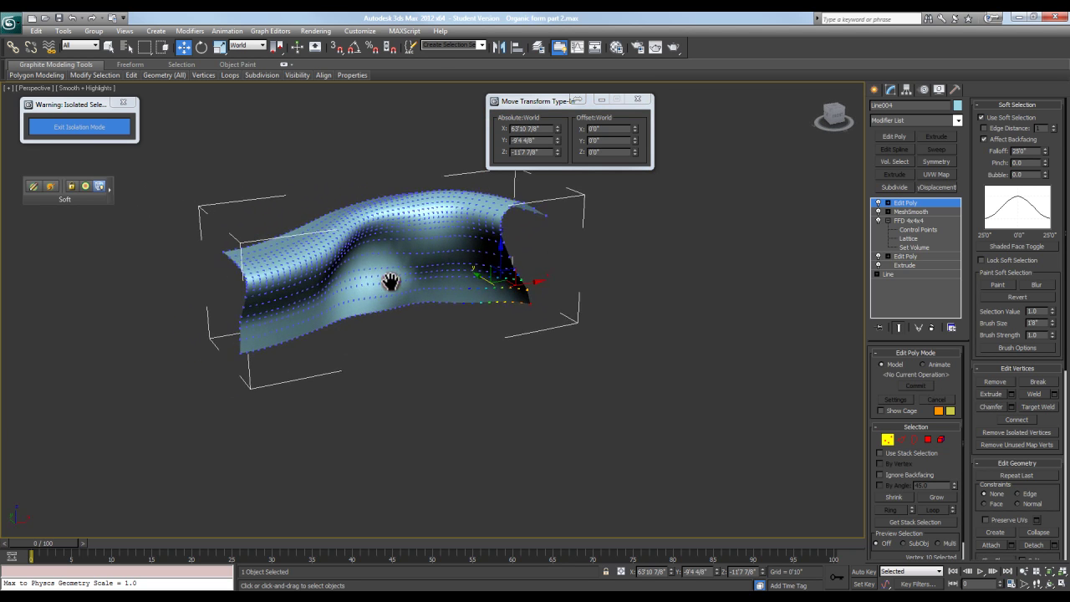
# Select a vertex on the surface's opposite end edge and offset the soft-selected area by 10' along World X.
pyautogui.click(244, 284)
pyautogui.moveTo(304, 282); pyautogui.dragTo(349, 281, button='middle')
pyautogui.doubleClick(611, 129)
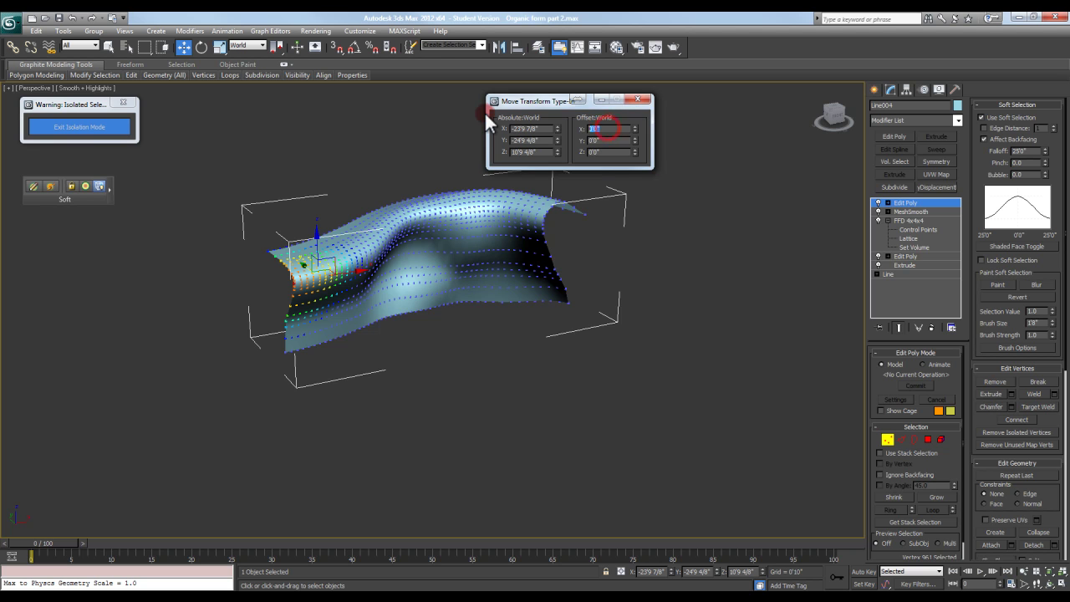
pyautogui.write('10')
pyautogui.press('Return')
pyautogui.moveTo(289, 236); pyautogui.dragTo(320, 239, button='middle')
pyautogui.moveTo(320, 239)
pyautogui.keyDown('alt'); pyautogui.mouseDown(button='middle')
pyautogui.moveTo(424, 253)
pyautogui.moveTo(480, 246)
pyautogui.moveTo(312, 249)
pyautogui.mouseUp(button='middle'); pyautogui.keyUp('alt')
pyautogui.click(245, 248)
pyautogui.keyDown('alt'); pyautogui.moveTo(482, 260); pyautogui.dragTo(418, 263, button='middle'); pyautogui.keyUp('alt')
# Leave vertex editing and switch the top Edit Poly modifier off and on to compare the surface with and without it.
pyautogui.click(887, 440)
pyautogui.keyDown('alt'); pyautogui.moveTo(569, 400); pyautogui.dragTo(503, 383, button='middle'); pyautogui.keyUp('alt')
pyautogui.click(879, 203)
pyautogui.click(879, 203)
pyautogui.click(879, 204)
pyautogui.click(879, 203)
pyautogui.click(879, 204)
pyautogui.click(879, 203)
pyautogui.keyDown('alt'); pyautogui.moveTo(535, 293); pyautogui.dragTo(508, 294, button='middle'); pyautogui.keyUp('alt')
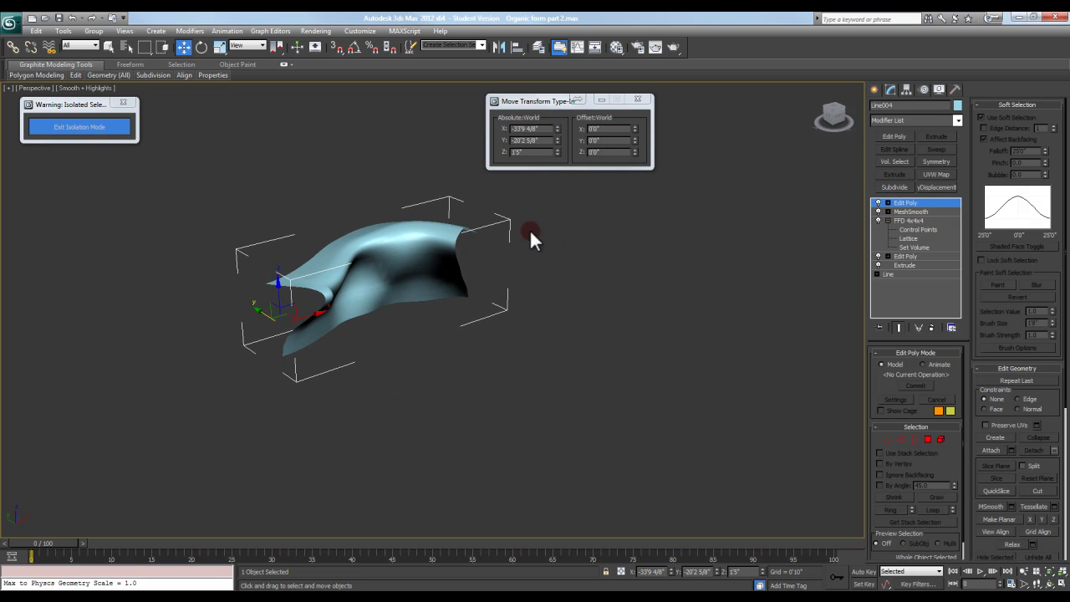
# Exit isolation mode, select the row of cross-section curves and enter the Spline level of its base Line.
pyautogui.click(98, 130)
pyautogui.keyDown('alt'); pyautogui.moveTo(595, 297); pyautogui.dragTo(420, 355, button='middle'); pyautogui.keyUp('alt')
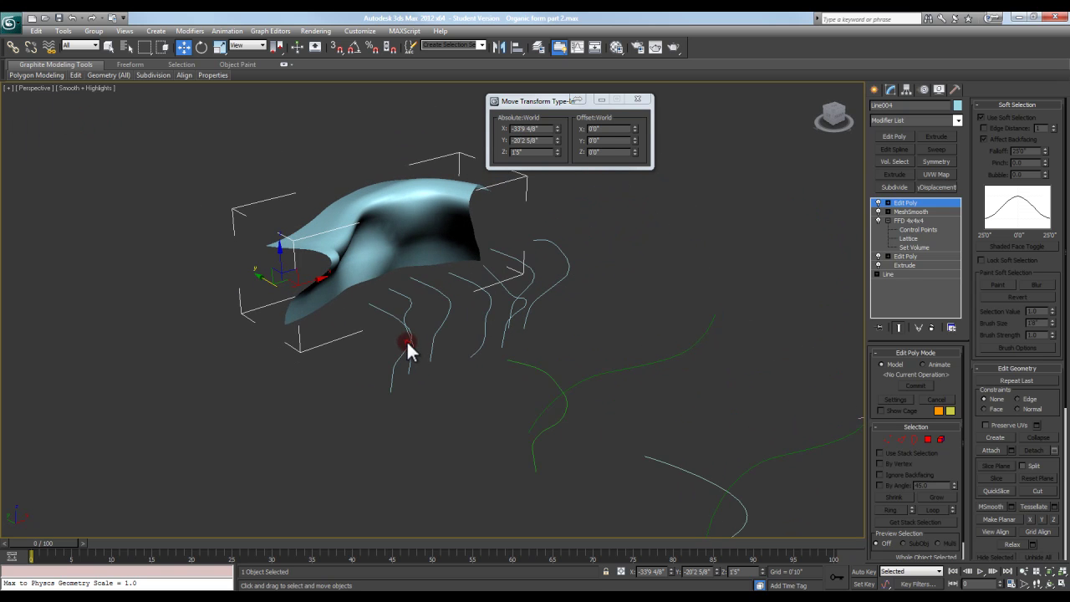
pyautogui.click(410, 342)
pyautogui.click(430, 341)
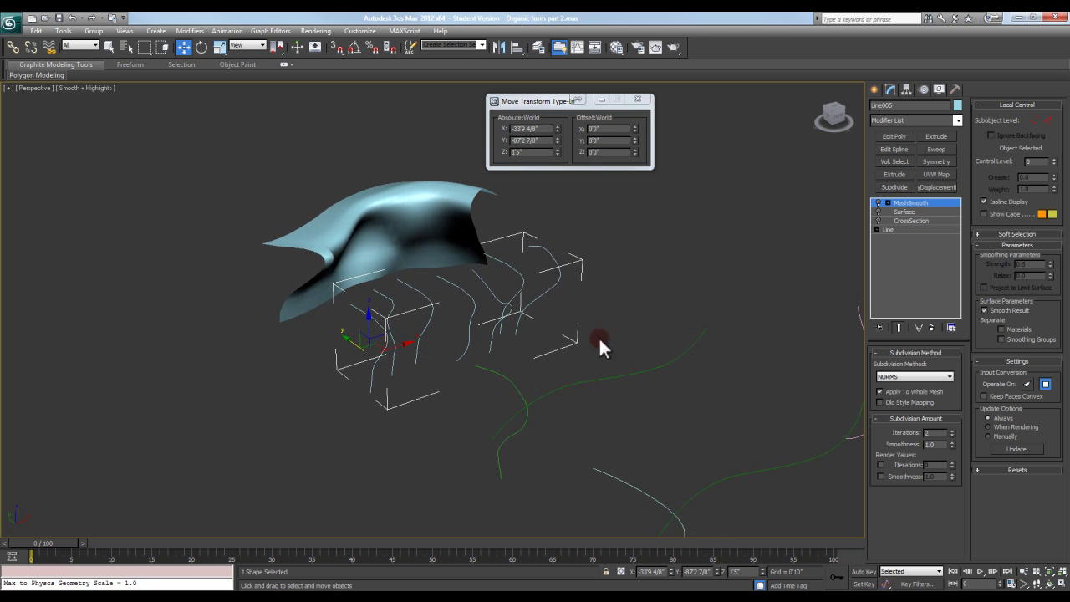
pyautogui.click(895, 229)
pyautogui.click(930, 391)
# Try to copy the end cross-section spline along X with Soft Selection on.
pyautogui.moveTo(545, 292); pyautogui.dragTo(511, 311, button='middle')
pyautogui.keyDown('shift'); pyautogui.moveTo(510, 291); pyautogui.dragTo(548, 286); pyautogui.keyUp('shift')
pyautogui.hotkey('ctrl', 'z')
pyautogui.keyDown('alt'); pyautogui.moveTo(483, 296); pyautogui.dragTo(418, 282, button='middle'); pyautogui.keyUp('alt')
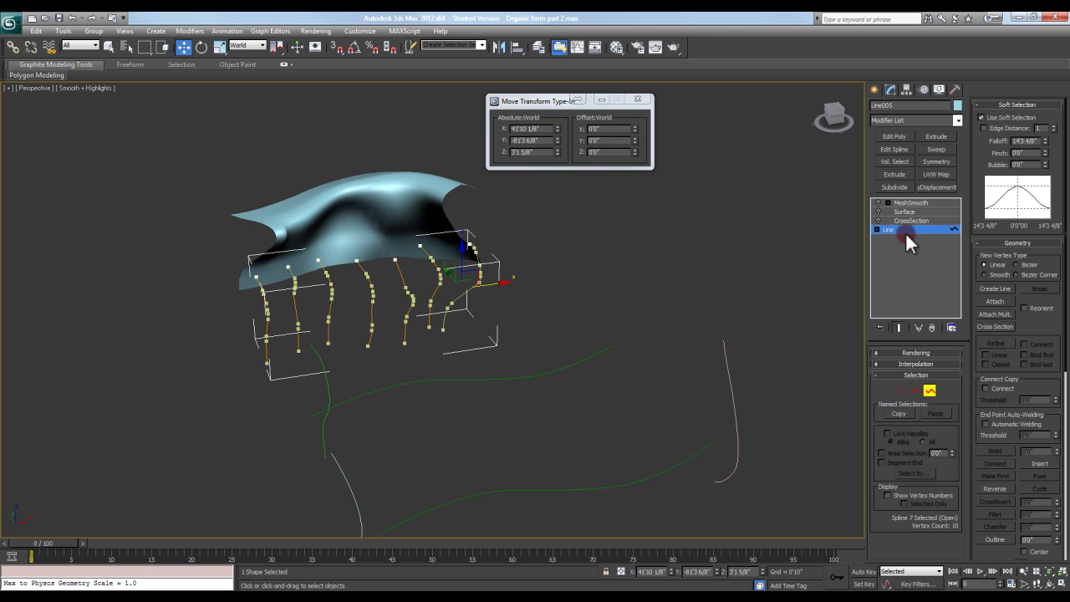
# Turn off Soft Selection for the cross-section splines.
pyautogui.click(942, 337)
pyautogui.click(1002, 118)
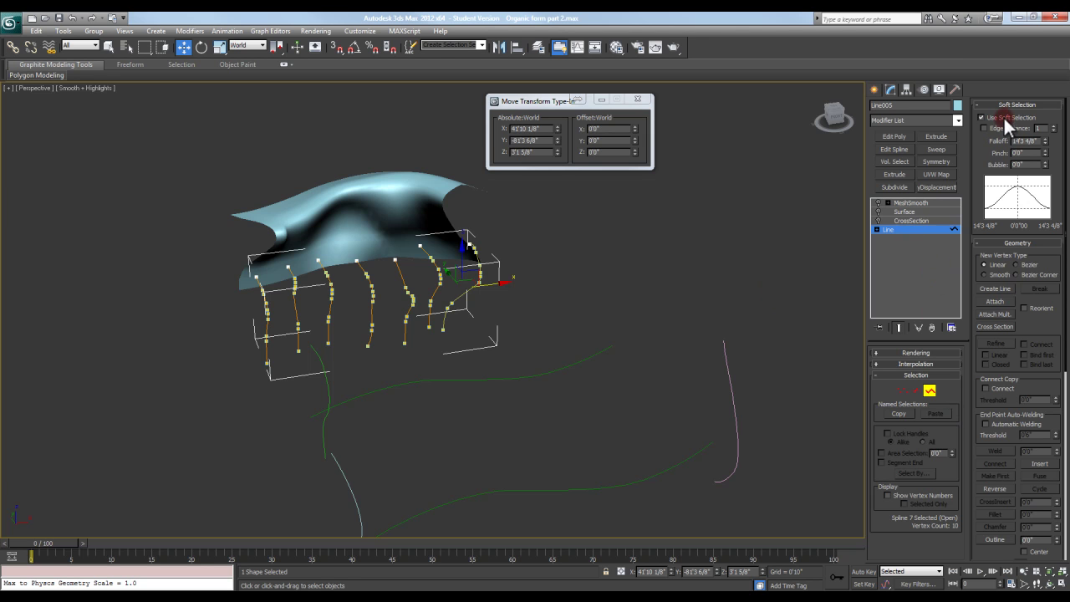
pyautogui.click(582, 308)
# Try to copy the end cross-section spline along X without Soft Selection, undo the copy and leave the Spline level.
pyautogui.click(460, 295)
pyautogui.keyDown('shift'); pyautogui.moveTo(488, 286); pyautogui.dragTo(517, 286); pyautogui.keyUp('shift')
pyautogui.moveTo(527, 306)
pyautogui.mouseDown(button='middle')
pyautogui.moveTo(597, 310)
pyautogui.moveTo(444, 311)
pyautogui.mouseUp(button='middle')
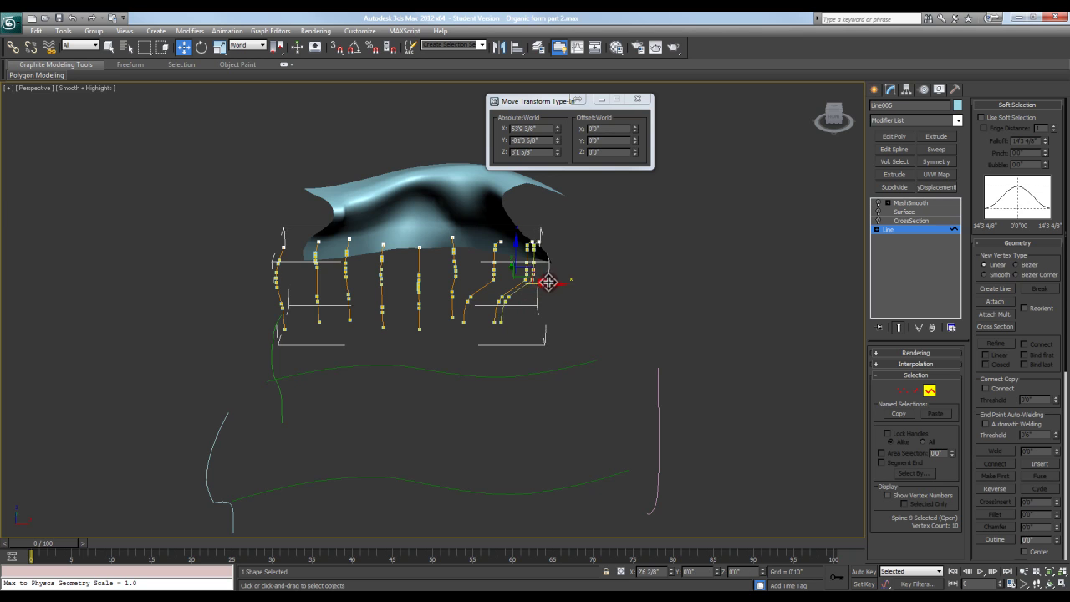
pyautogui.hotkey('ctrl', 'z')
pyautogui.moveTo(513, 309); pyautogui.dragTo(597, 286, button='middle')
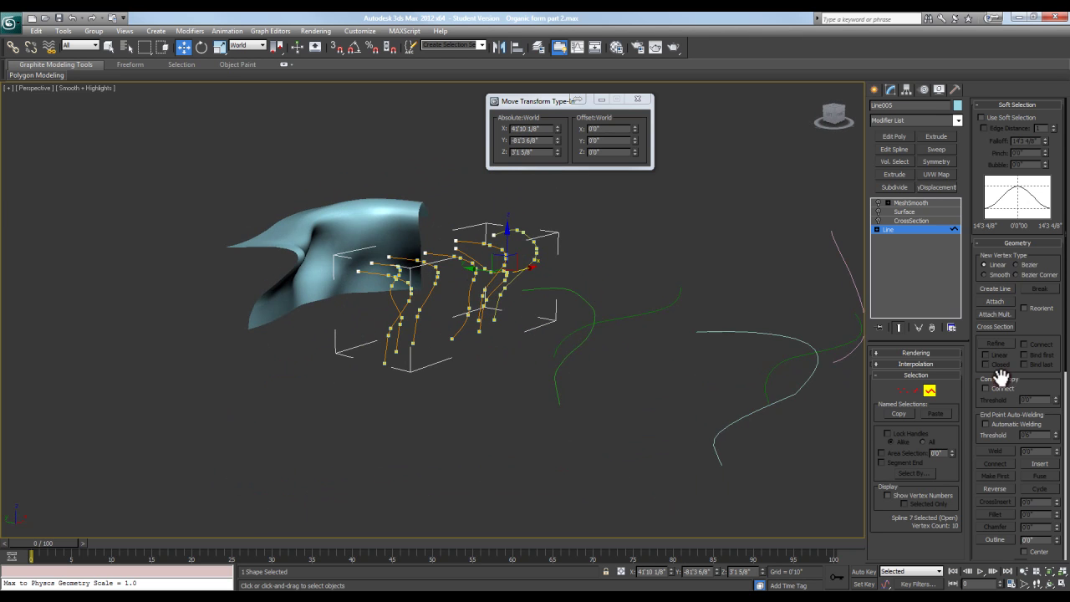
pyautogui.click(930, 391)
pyautogui.moveTo(472, 315); pyautogui.dragTo(529, 294, button='middle')
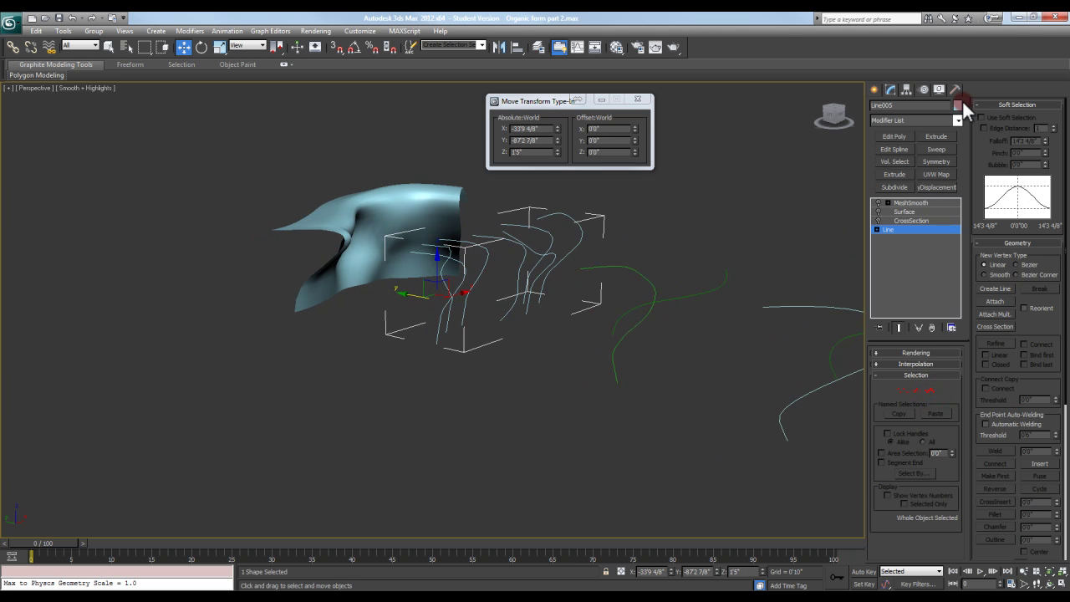
# Draw two separate straight two-point lines on the empty ground in front of the surface.
pyautogui.click(875, 90)
pyautogui.click(892, 108)
pyautogui.click(894, 170)
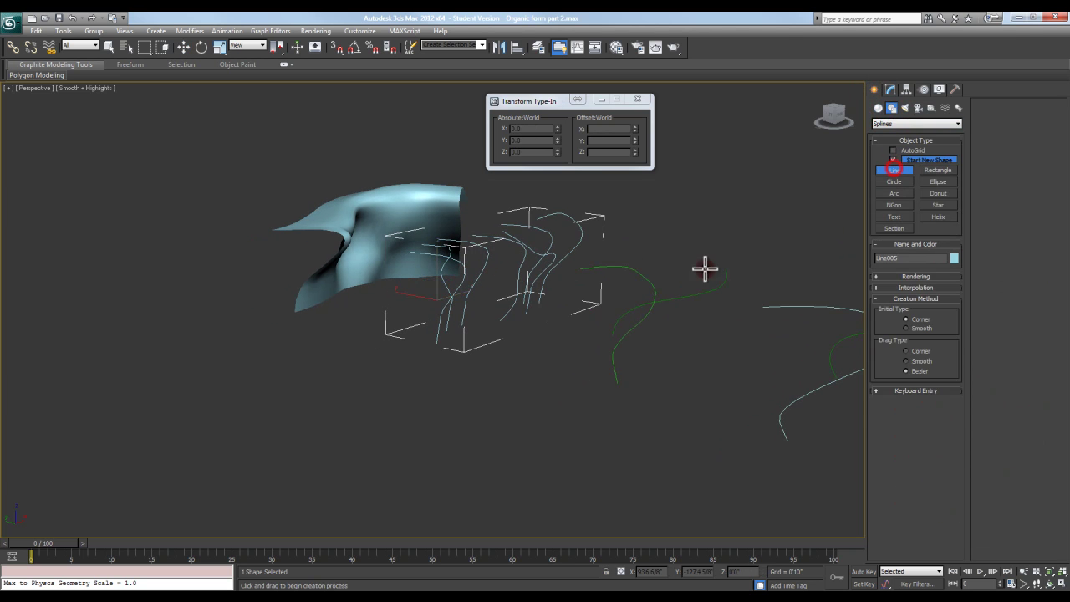
pyautogui.moveTo(668, 281); pyautogui.dragTo(753, 207, button='middle')
pyautogui.click(386, 354)
pyautogui.click(452, 382)
pyautogui.rightClick(477, 369)
pyautogui.click(505, 323)
pyautogui.click(524, 361)
pyautogui.rightClick(522, 361)
# Draw a third straight two-point line between the first two.
pyautogui.scroll(2, 502, 366)
pyautogui.click(434, 367)
pyautogui.click(507, 405)
pyautogui.rightClick(509, 406)
pyautogui.moveTo(525, 388); pyautogui.dragTo(530, 376, button='middle')
pyautogui.scroll(-3, 530, 375)
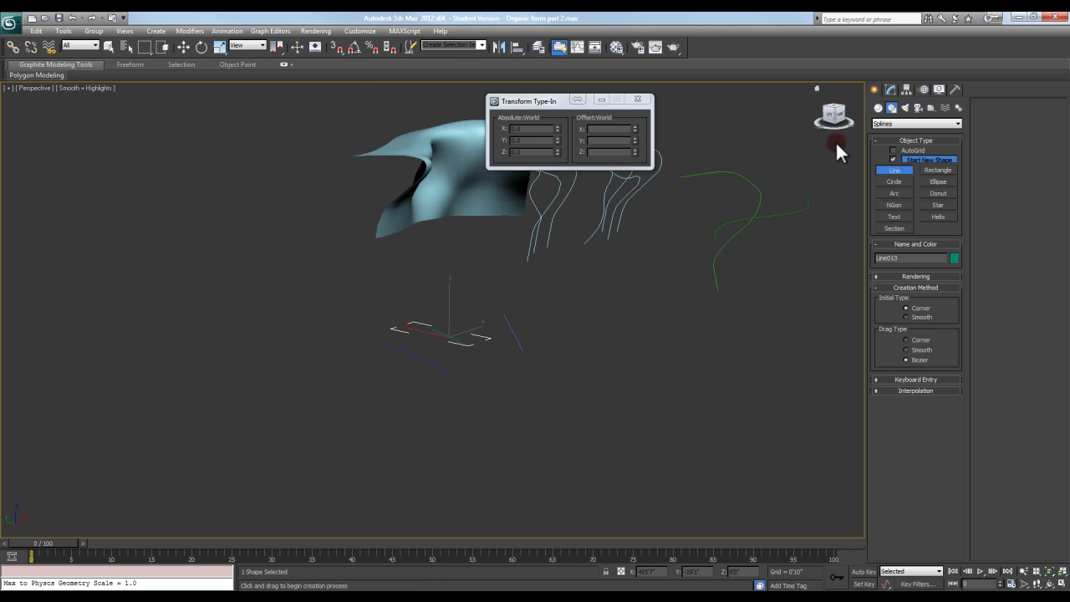
# Attach the other two straight lines to the third one as a single shape.
pyautogui.click(891, 88)
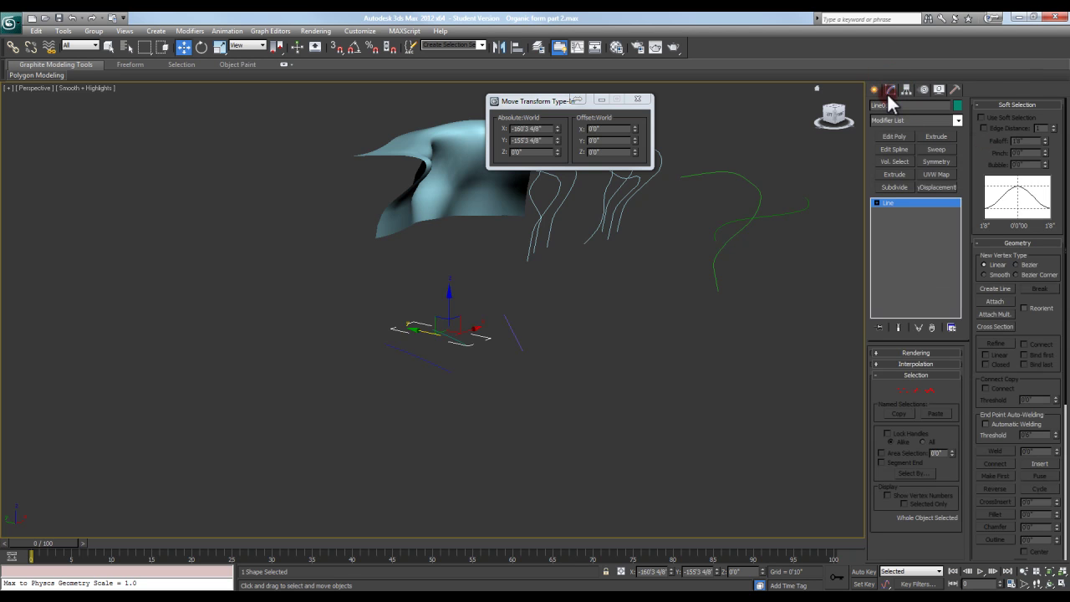
pyautogui.click(1001, 300)
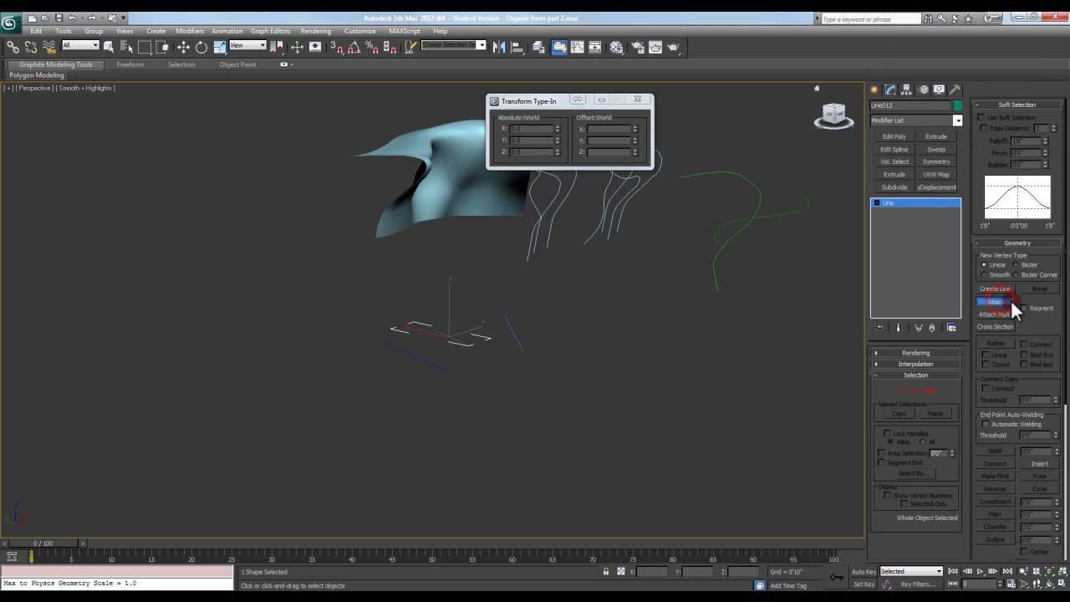
pyautogui.click(512, 332)
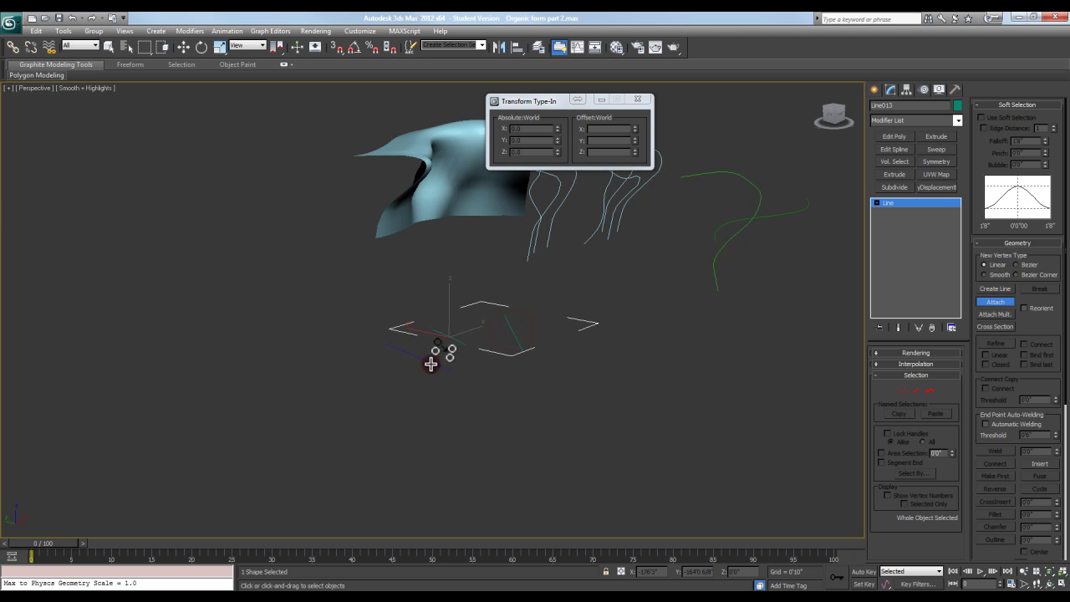
pyautogui.click(431, 364)
pyautogui.moveTo(488, 340)
pyautogui.mouseDown(button='middle')
pyautogui.moveTo(484, 350)
pyautogui.moveTo(498, 353)
pyautogui.mouseUp(button='middle')
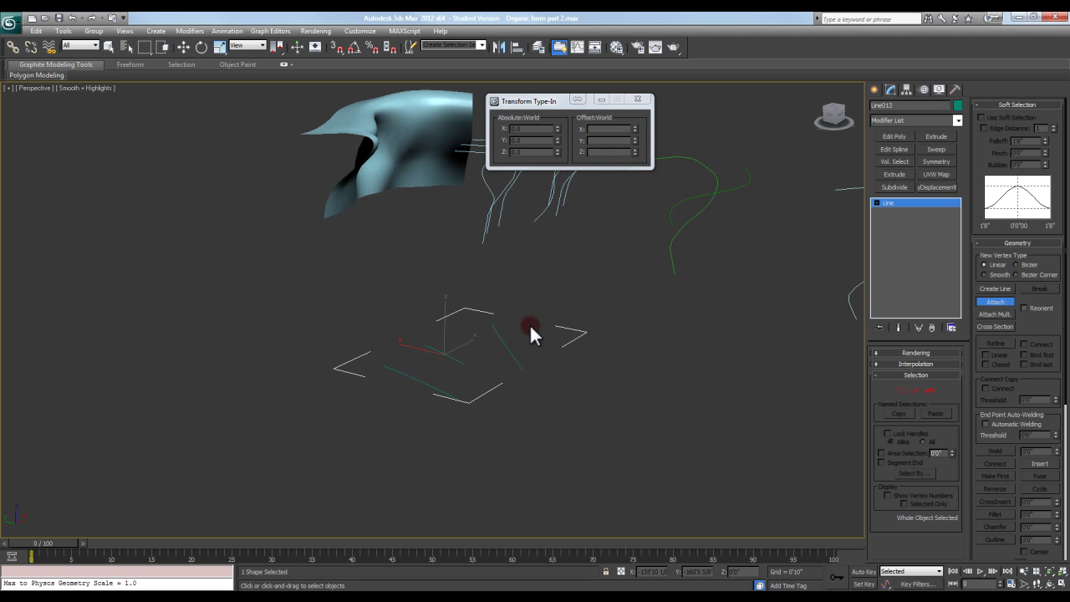
# Delete the combined straight-line shape and activate the Move tool.
pyautogui.press('Delete')
pyautogui.press('w')
pyautogui.moveTo(557, 293); pyautogui.dragTo(491, 385, button='middle')
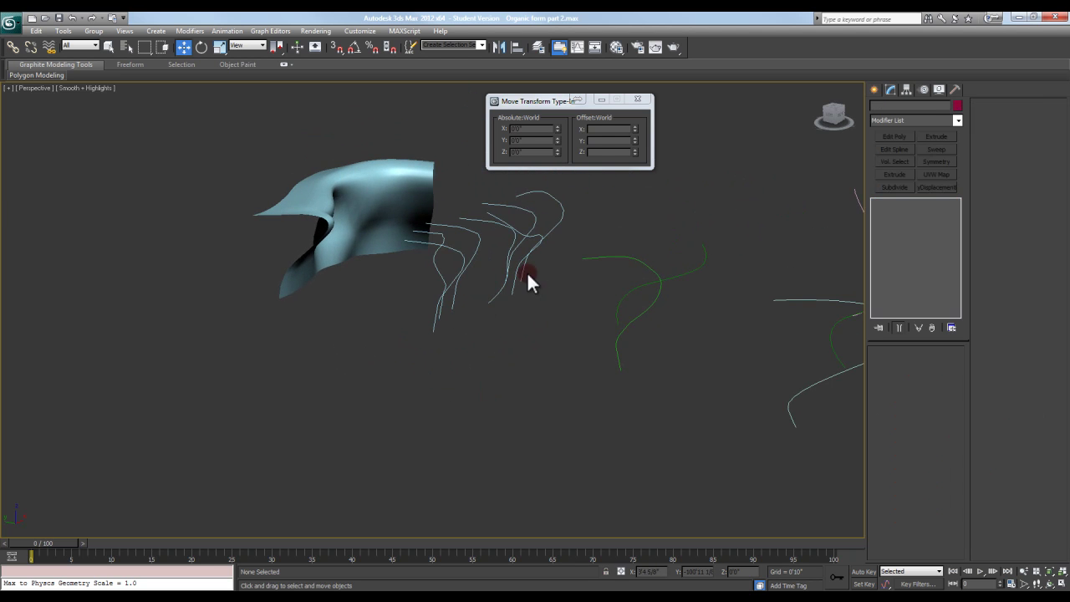
# Select the cross-section curves and turn on their CrossSection, Surface and MeshSmooth modifiers.
pyautogui.click(521, 268)
pyautogui.moveTo(533, 270)
pyautogui.keyDown('alt'); pyautogui.mouseDown(button='middle')
pyautogui.moveTo(510, 290)
pyautogui.moveTo(530, 264)
pyautogui.moveTo(444, 264)
pyautogui.moveTo(430, 276)
pyautogui.moveTo(523, 266)
pyautogui.mouseUp(button='middle'); pyautogui.keyUp('alt')
pyautogui.click(920, 222)
pyautogui.click(877, 221)
pyautogui.click(901, 212)
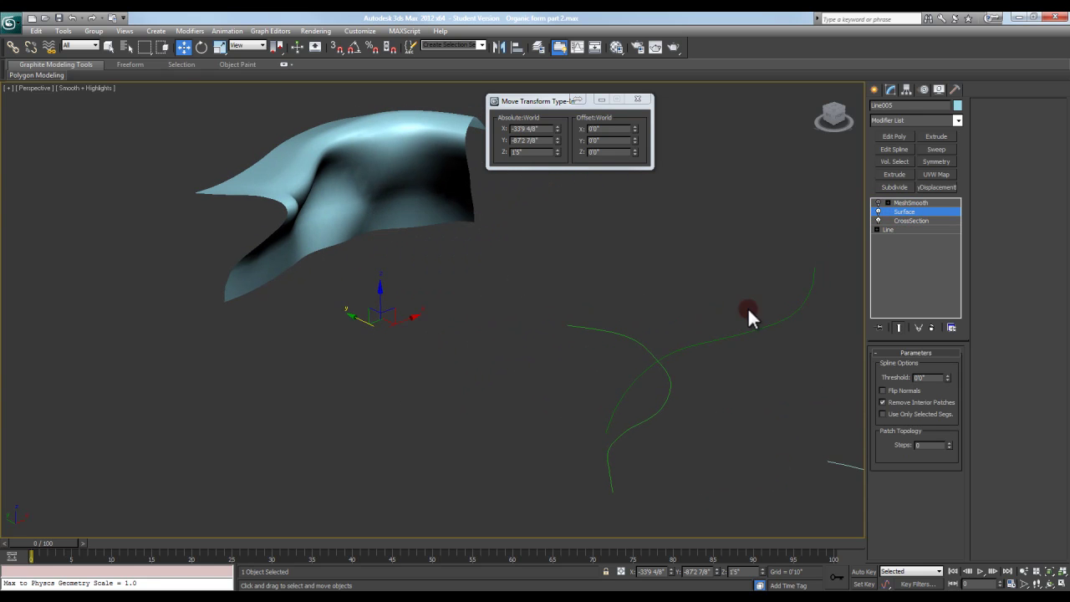
pyautogui.keyDown('alt'); pyautogui.moveTo(747, 318); pyautogui.dragTo(742, 327, button='middle'); pyautogui.keyUp('alt')
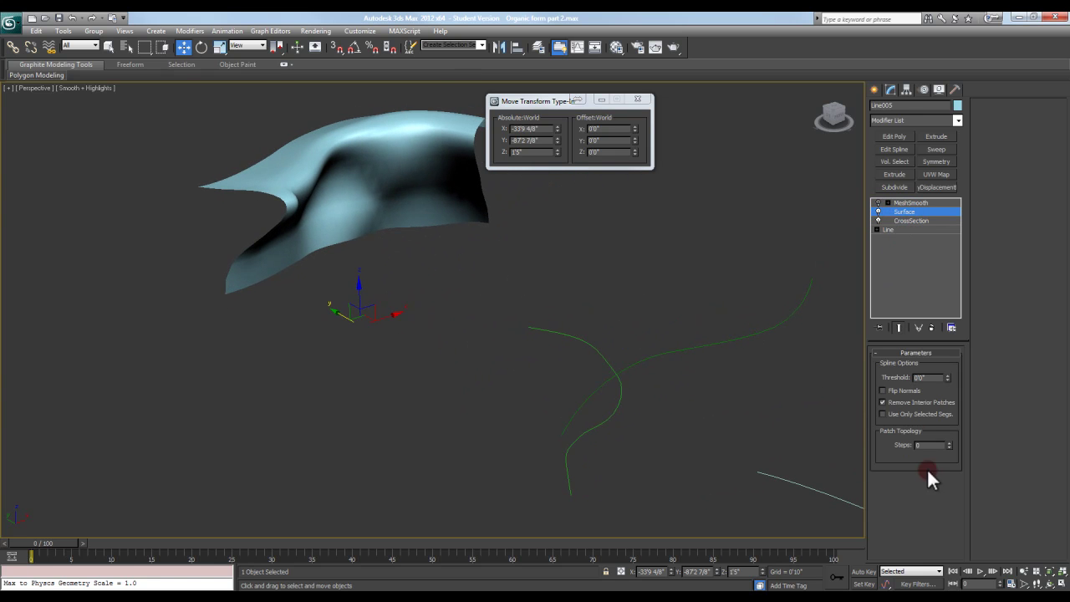
pyautogui.click(878, 203)
pyautogui.click(907, 202)
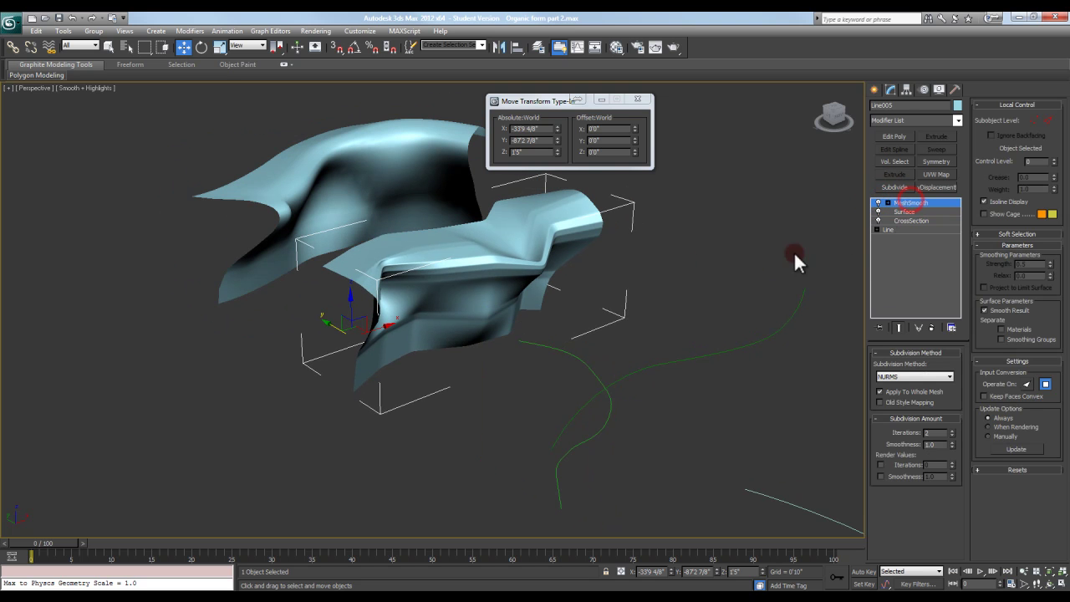
# Set the CrossSection modifier's spline option to a curved type and return to the MeshSmooth level.
pyautogui.click(903, 212)
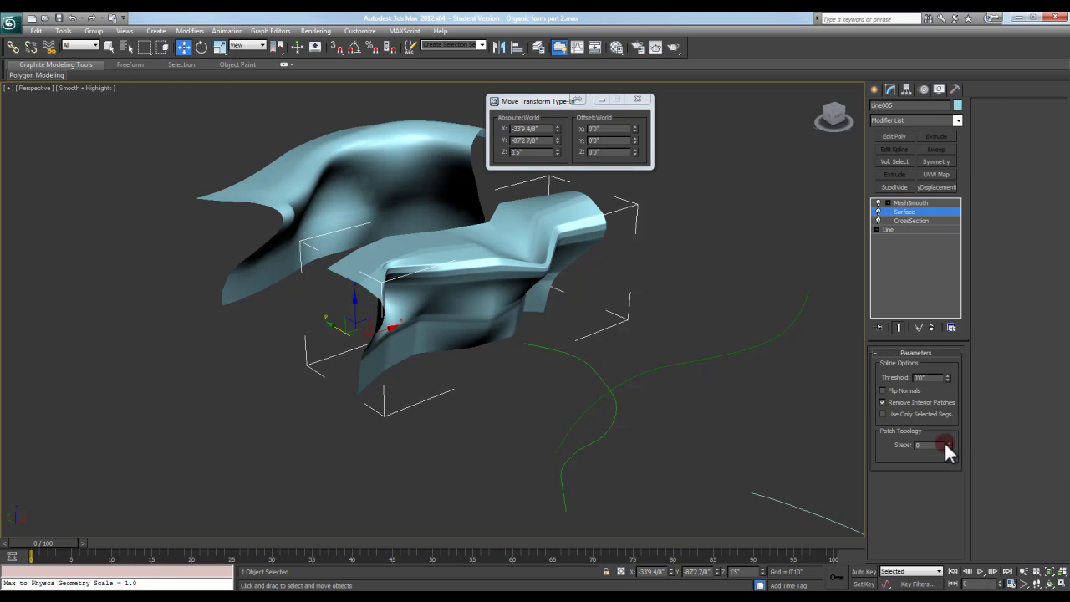
pyautogui.click(917, 220)
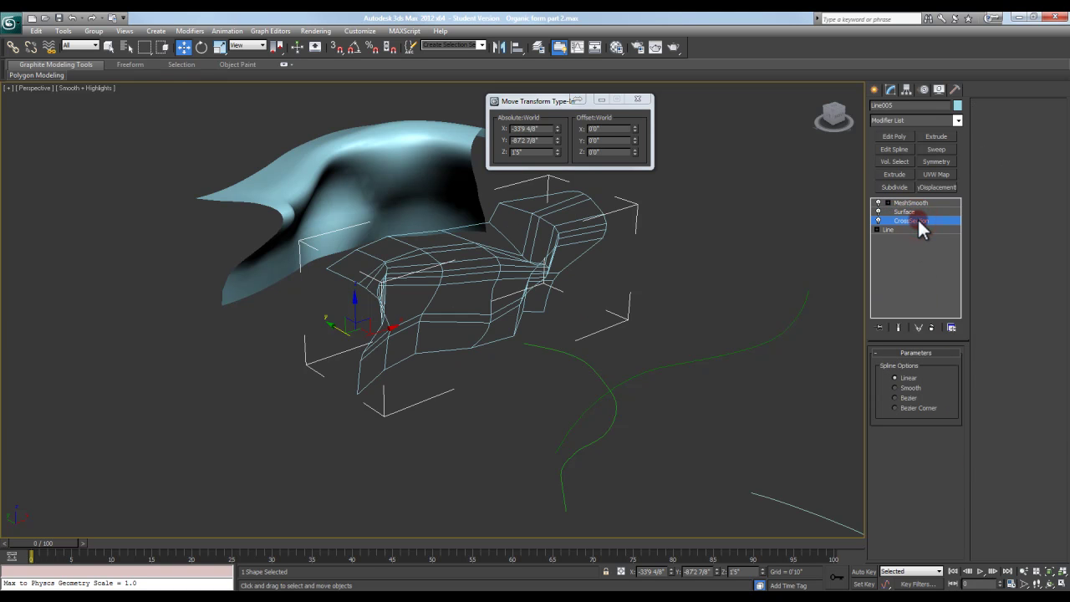
pyautogui.click(911, 203)
pyautogui.keyDown('alt'); pyautogui.moveTo(813, 212); pyautogui.dragTo(616, 237, button='middle'); pyautogui.keyUp('alt')
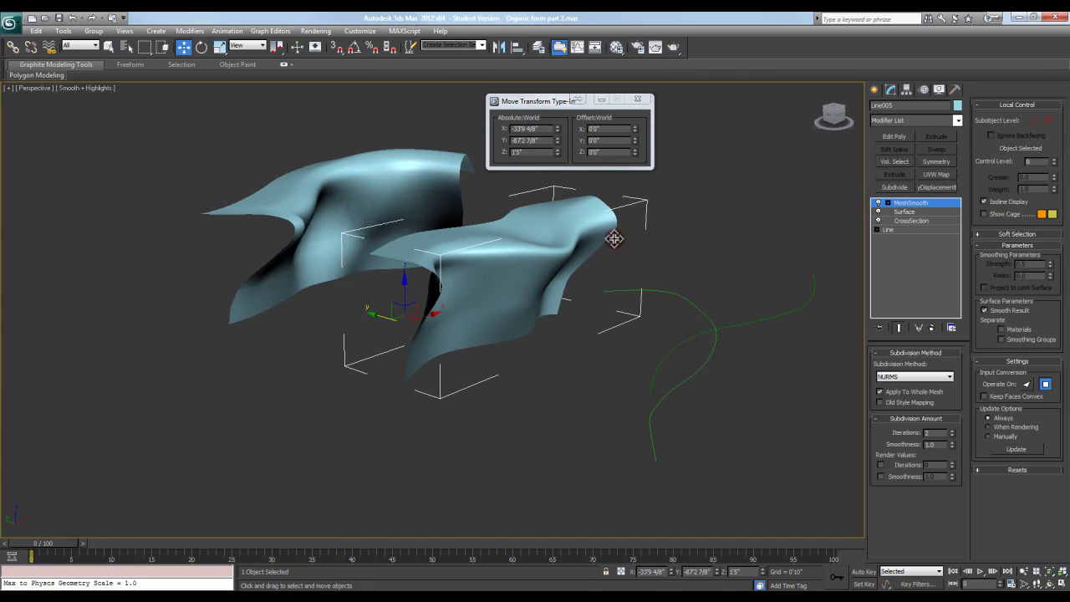
# Display edged faces and examine the mesh of the two surfaces from several angles.
pyautogui.click(578, 328)
pyautogui.keyDown('alt'); pyautogui.moveTo(601, 327); pyautogui.dragTo(368, 251, button='middle'); pyautogui.keyUp('alt')
pyautogui.click(352, 237)
pyautogui.keyDown('alt'); pyautogui.moveTo(360, 327); pyautogui.dragTo(408, 301, button='middle'); pyautogui.keyUp('alt')
pyautogui.click(629, 382)
pyautogui.keyDown('alt'); pyautogui.moveTo(629, 381); pyautogui.dragTo(542, 365, button='middle'); pyautogui.keyUp('alt')
# Select the long green S-shaped path curve beside the surfaces and apply a Sweep modifier to it.
pyautogui.click(504, 318)
pyautogui.click(556, 365)
pyautogui.click(554, 339)
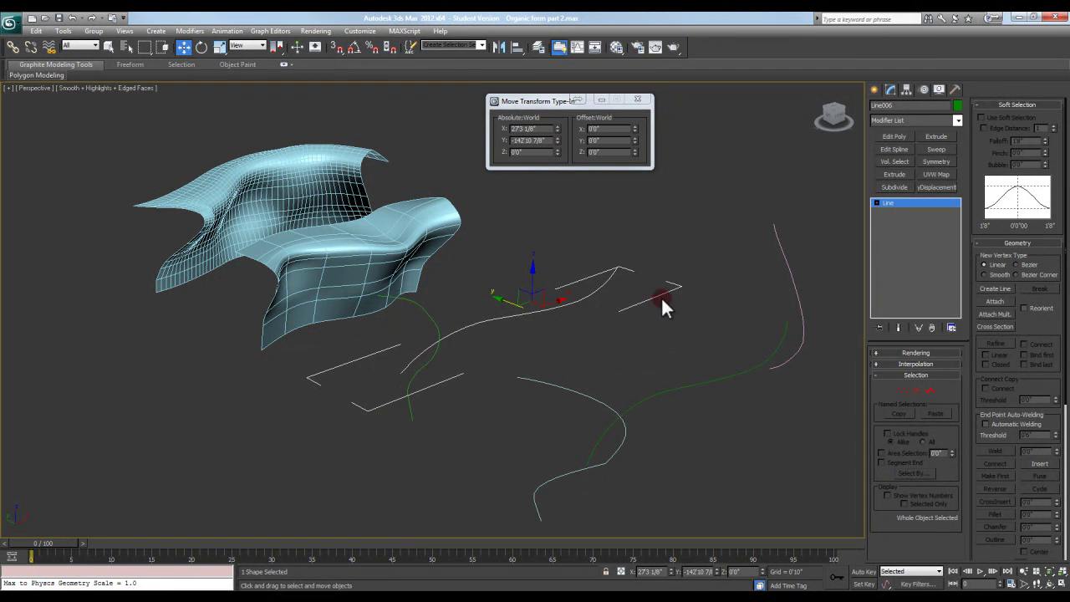
pyautogui.click(938, 150)
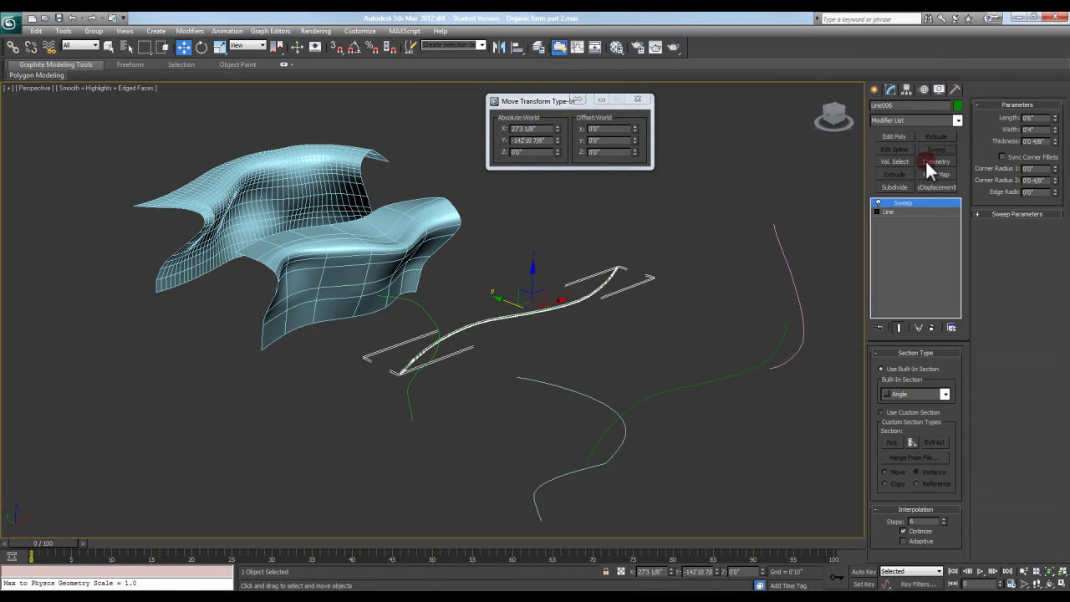
pyautogui.click(958, 121)
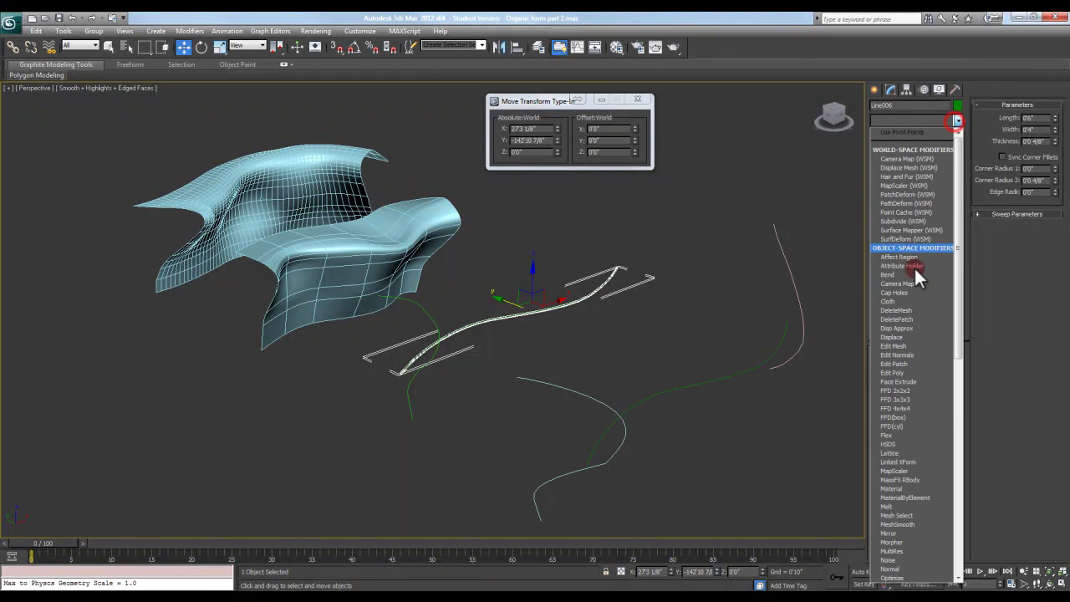
pyautogui.click(959, 121)
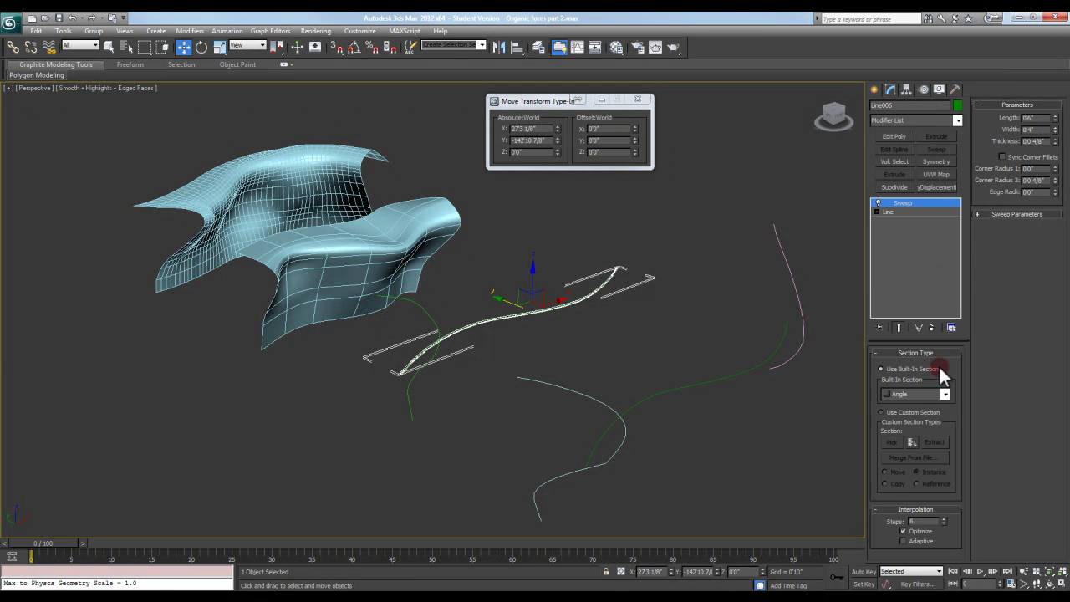
# Set the Sweep to use a custom section and pick the green upright profile curve near the path's end.
pyautogui.click(911, 413)
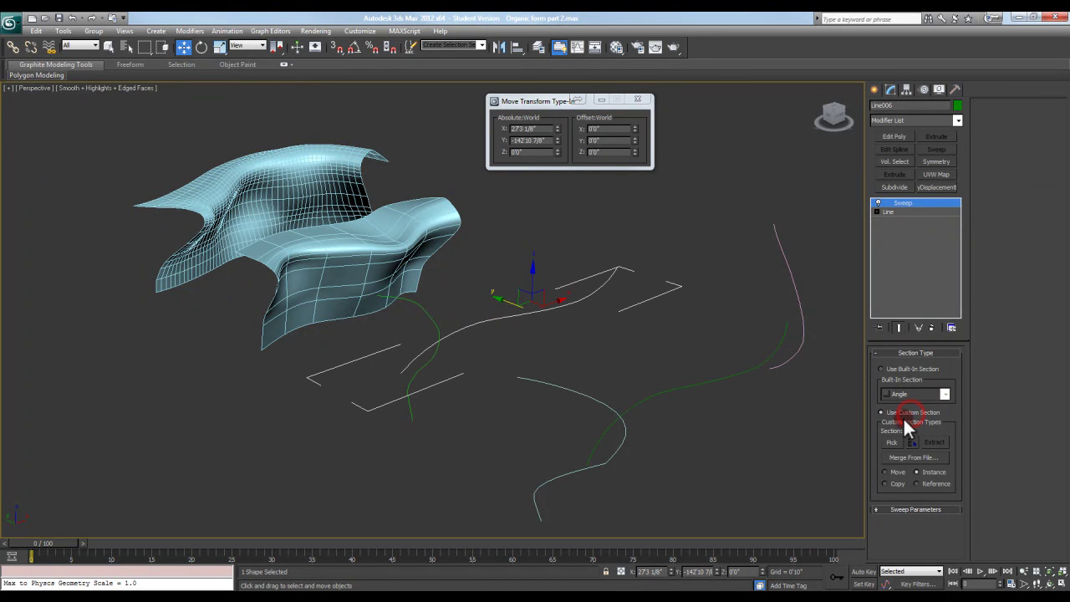
pyautogui.click(894, 441)
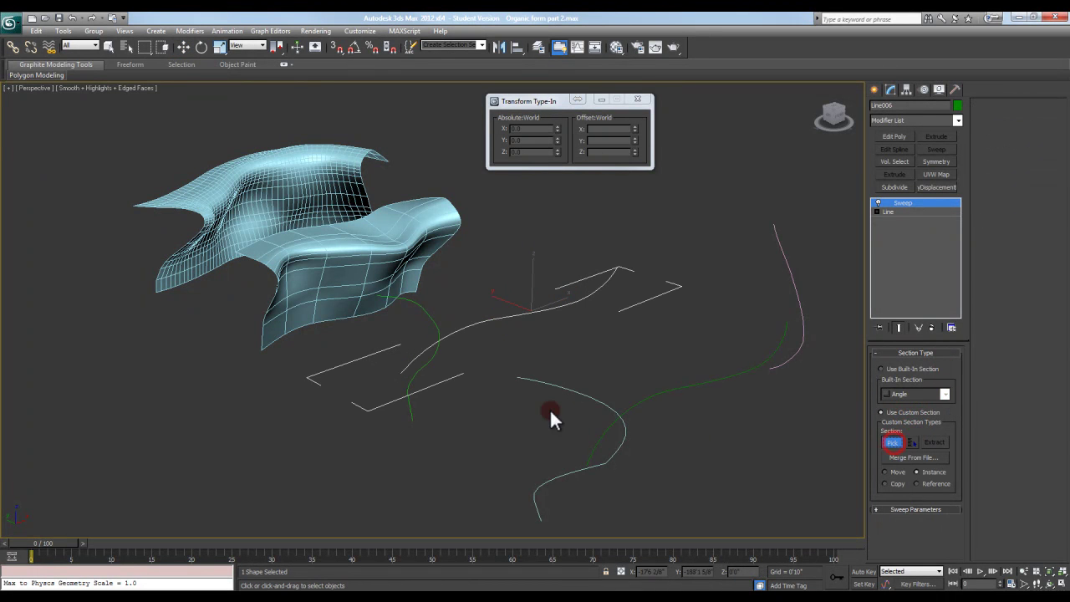
pyautogui.click(440, 326)
pyautogui.moveTo(479, 360)
pyautogui.keyDown('alt'); pyautogui.mouseDown(button='middle')
pyautogui.moveTo(439, 357)
pyautogui.moveTo(462, 350)
pyautogui.mouseUp(button='middle'); pyautogui.keyUp('alt')
# Add an Edit Poly modifier to the swept surface and flip the normals of its whole element.
pyautogui.click(894, 136)
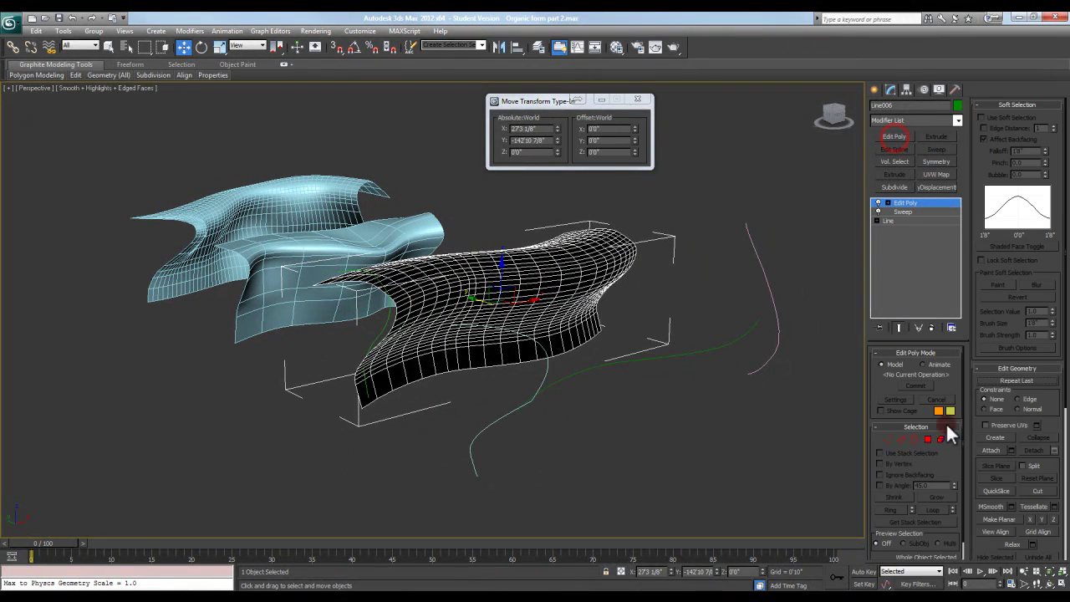
pyautogui.click(941, 437)
pyautogui.click(621, 327)
pyautogui.keyDown('alt'); pyautogui.moveTo(645, 347); pyautogui.dragTo(585, 264, button='middle'); pyautogui.keyUp('alt')
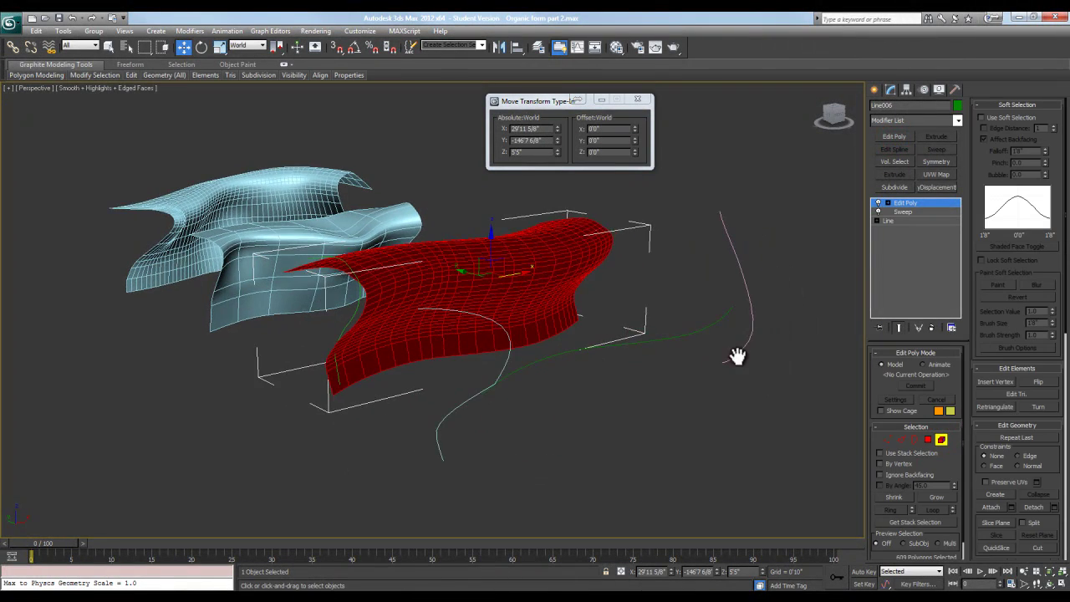
pyautogui.click(1037, 381)
pyautogui.keyDown('alt'); pyautogui.moveTo(756, 360); pyautogui.dragTo(756, 373, button='middle'); pyautogui.keyUp('alt')
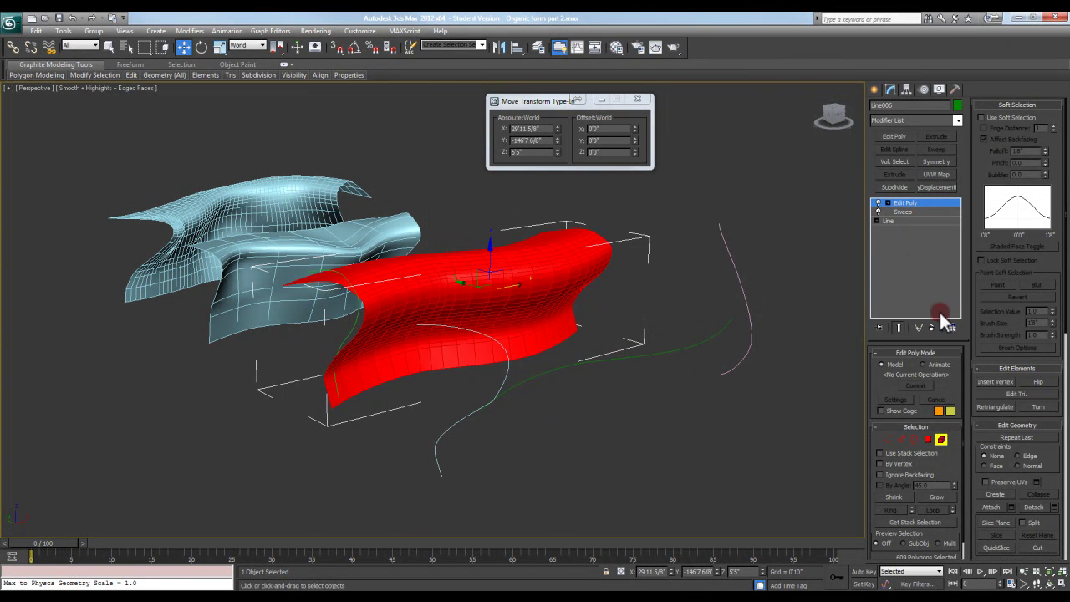
# Leave element editing and remove the Edit Poly modifier from the swept surface.
pyautogui.keyDown('alt'); pyautogui.moveTo(703, 334); pyautogui.dragTo(903, 321, button='middle'); pyautogui.keyUp('alt')
pyautogui.click(940, 439)
pyautogui.click(931, 327)
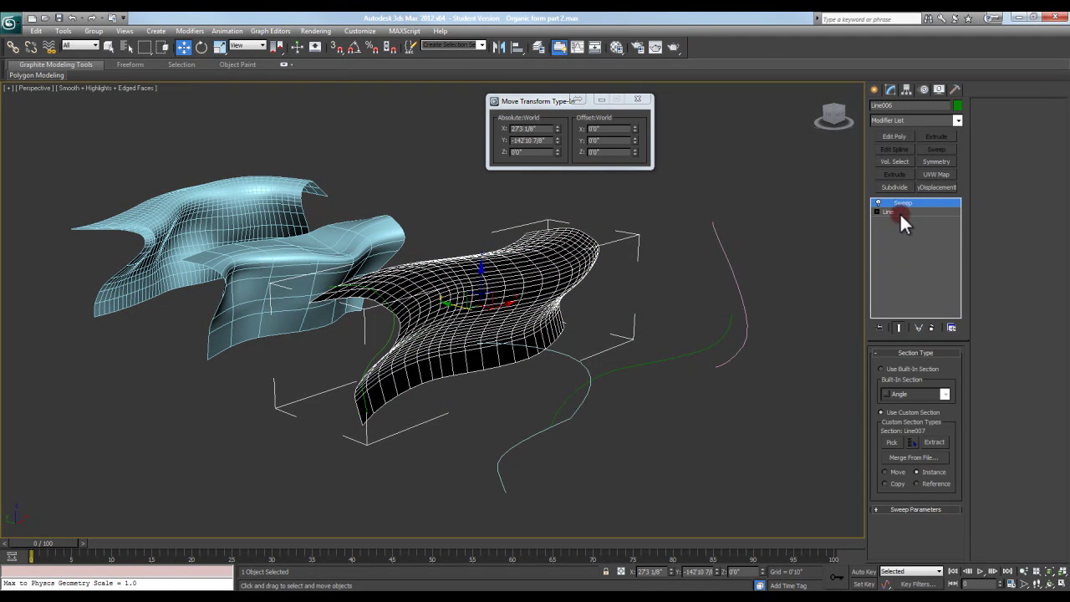
# Try the Sweep's mirroring on the XZ plane and the XY plane, switching each one off again.
pyautogui.click(916, 509)
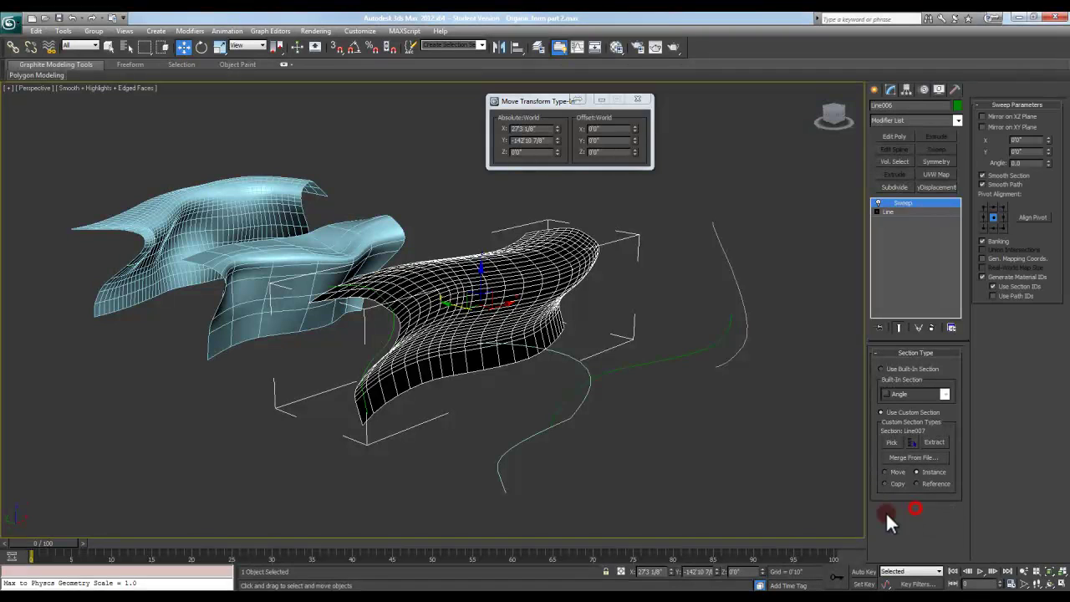
pyautogui.click(983, 116)
pyautogui.click(983, 116)
pyautogui.click(984, 127)
pyautogui.click(984, 127)
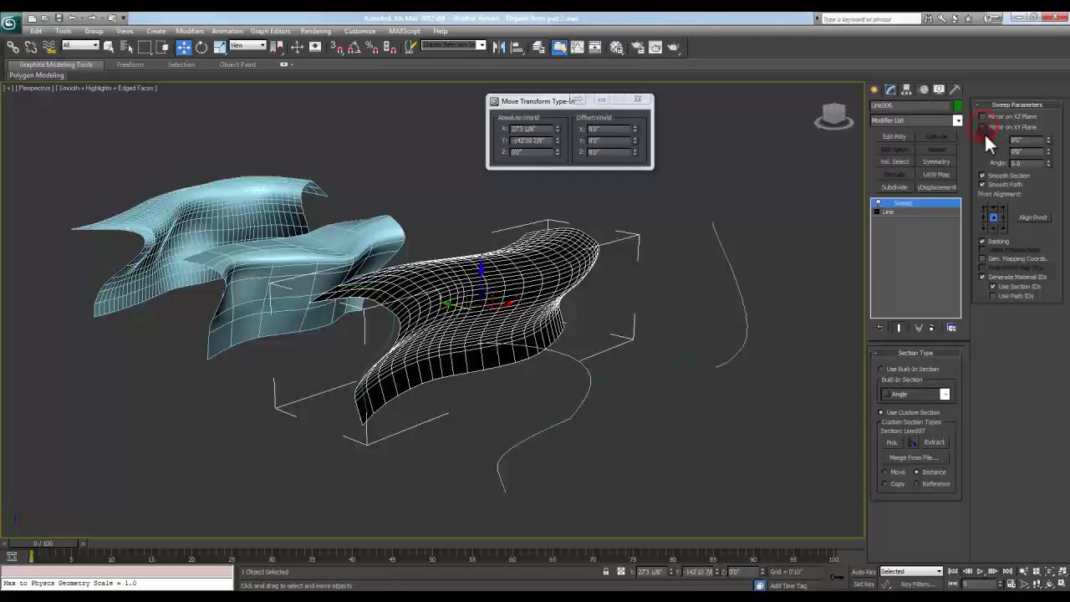
# Try a Sweep X offset of 10 feet and reset the offset to 0.
pyautogui.moveTo(1049, 140); pyautogui.dragTo(1052, 82)
pyautogui.doubleClick(1038, 139)
pyautogui.write('10')
pyautogui.press('Return')
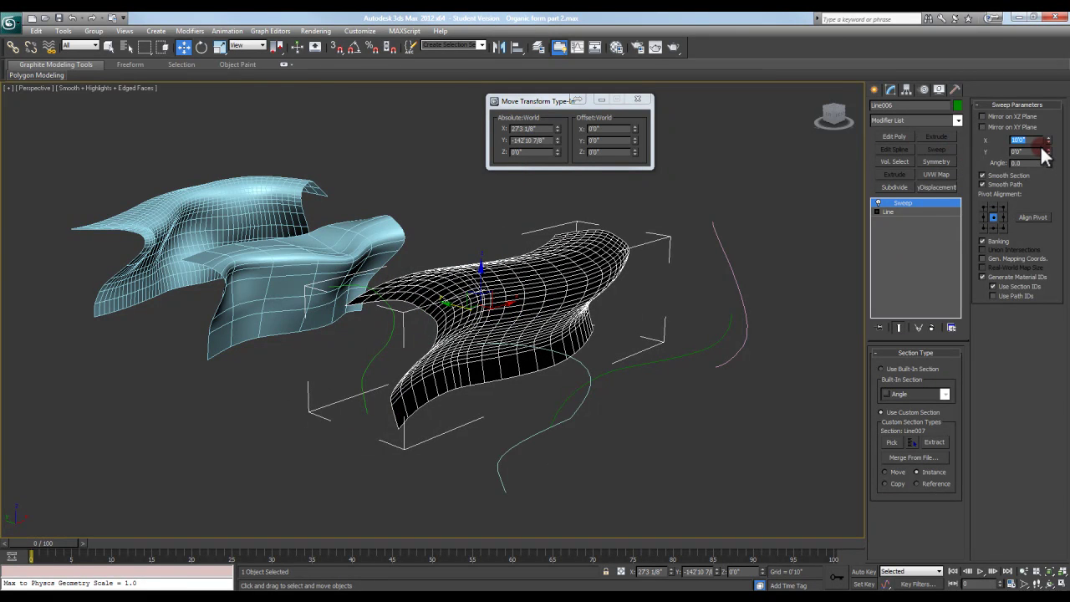
pyautogui.write('0')
pyautogui.press('Return')
# Try a Sweep section angle of 90 and reset the angle to 0.
pyautogui.doubleClick(1028, 164)
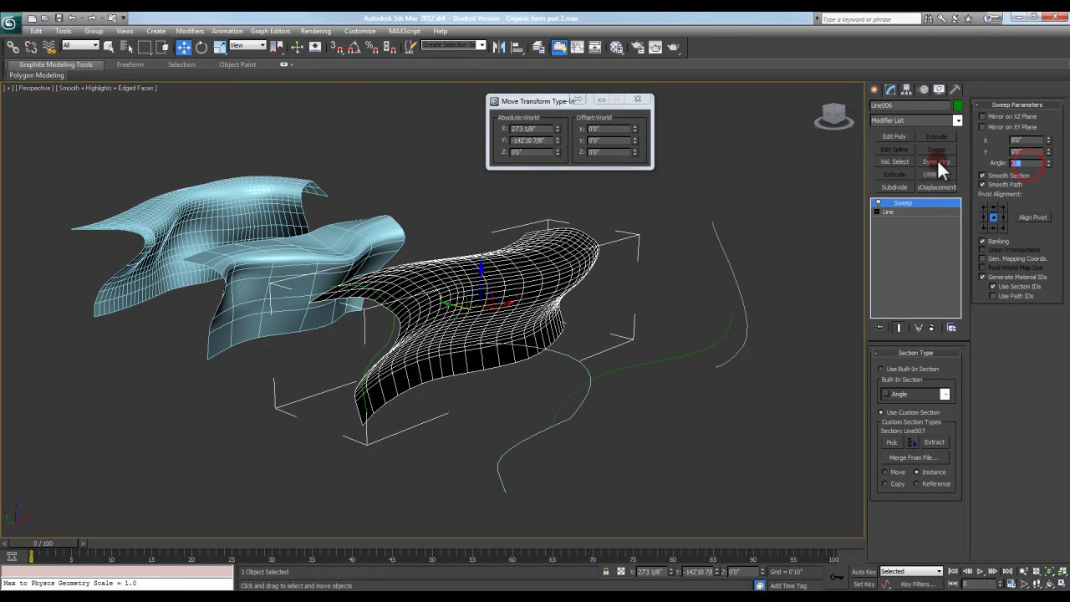
pyautogui.write('90')
pyautogui.press('Return')
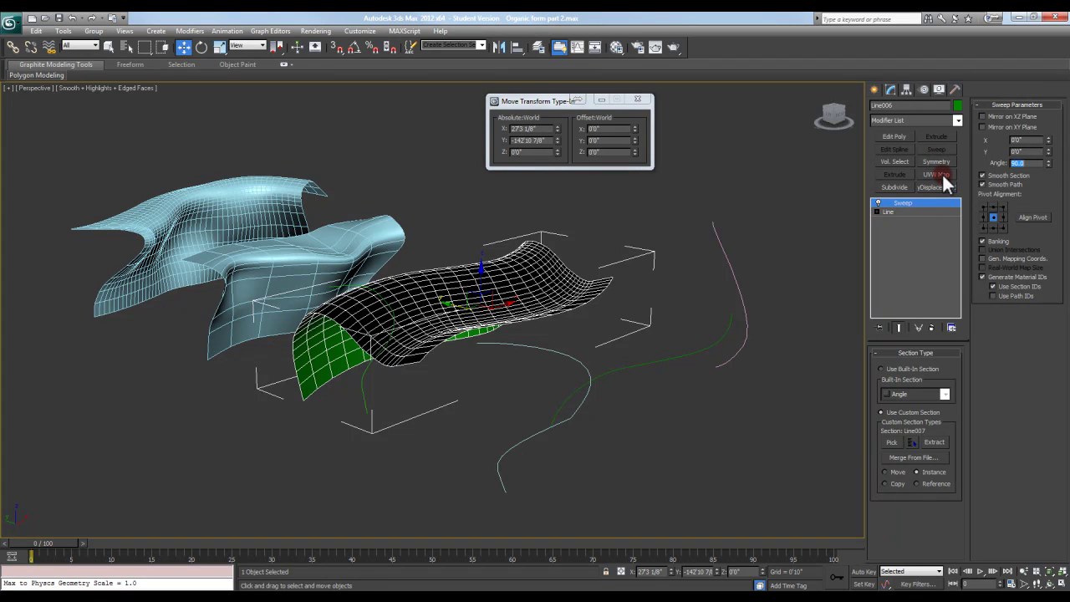
pyautogui.write('0')
pyautogui.press('Return')
# Try several edge and corner pivot alignments for the swept section and return to the centre alignment.
pyautogui.click(994, 227)
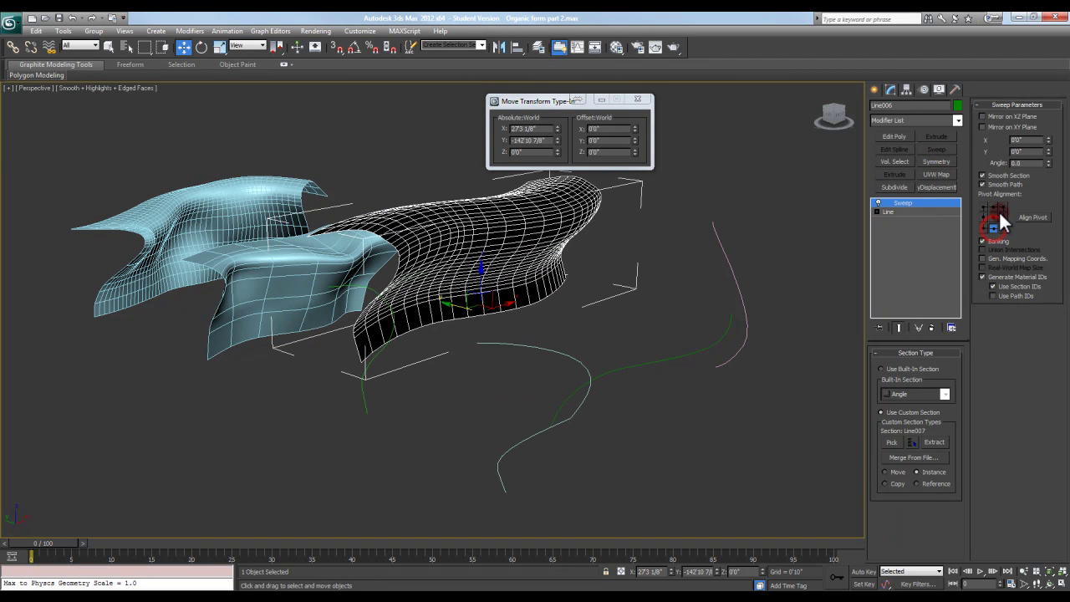
pyautogui.click(995, 206)
pyautogui.click(1002, 227)
pyautogui.click(984, 207)
pyautogui.click(985, 228)
pyautogui.click(993, 218)
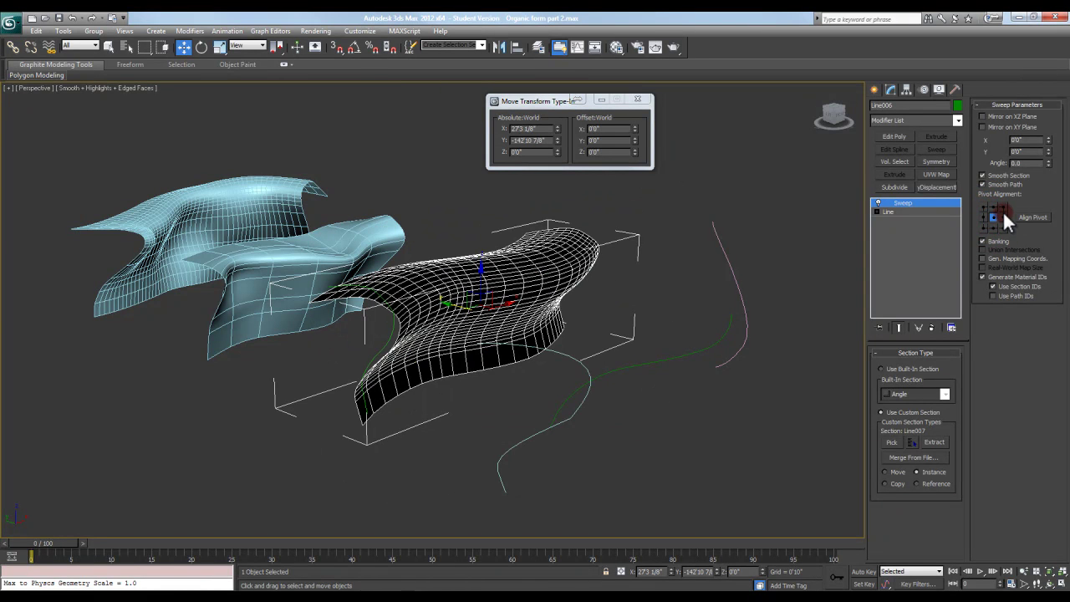
pyautogui.click(919, 299)
pyautogui.click(1032, 102)
pyautogui.click(1022, 250)
pyautogui.moveTo(651, 393)
pyautogui.keyDown('alt'); pyautogui.mouseDown(button='middle')
pyautogui.moveTo(611, 361)
pyautogui.moveTo(694, 343)
pyautogui.moveTo(585, 375)
pyautogui.moveTo(570, 310)
pyautogui.mouseUp(button='middle'); pyautogui.keyUp('alt')
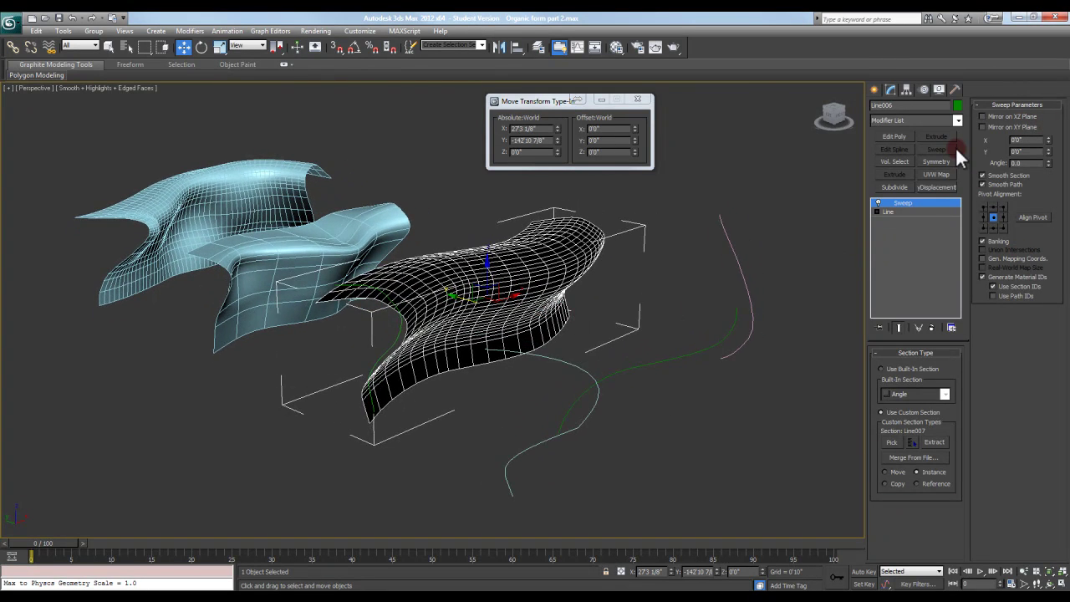
# Add an FFD 4x4x4 modifier to the swept surface and enter its Control Points level.
pyautogui.click(958, 121)
pyautogui.click(927, 410)
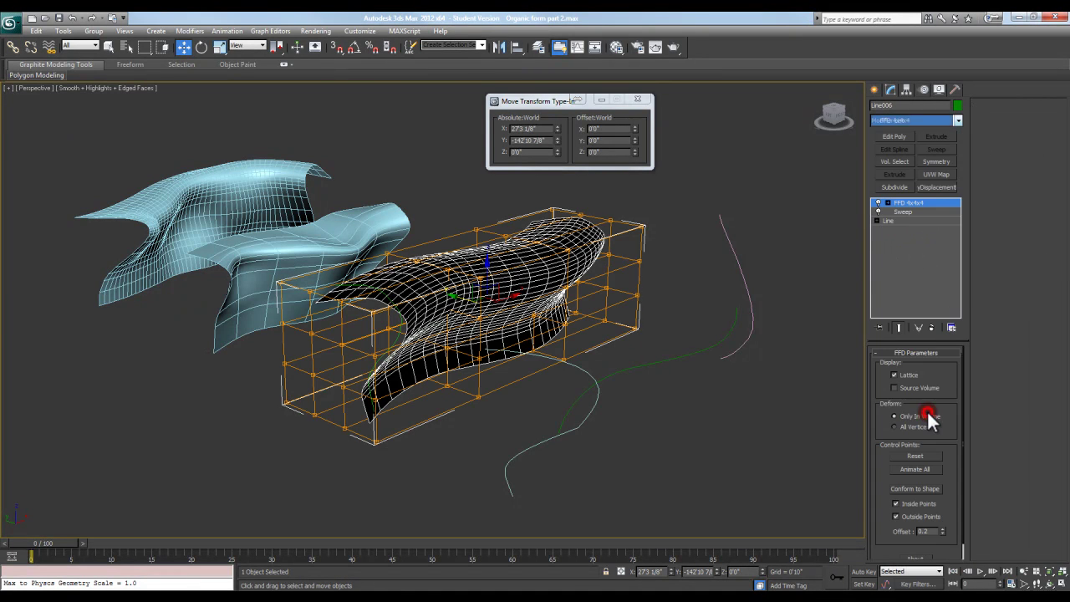
pyautogui.keyDown('alt'); pyautogui.moveTo(828, 331); pyautogui.dragTo(740, 323, button='middle'); pyautogui.keyUp('alt')
pyautogui.click(888, 202)
pyautogui.click(911, 212)
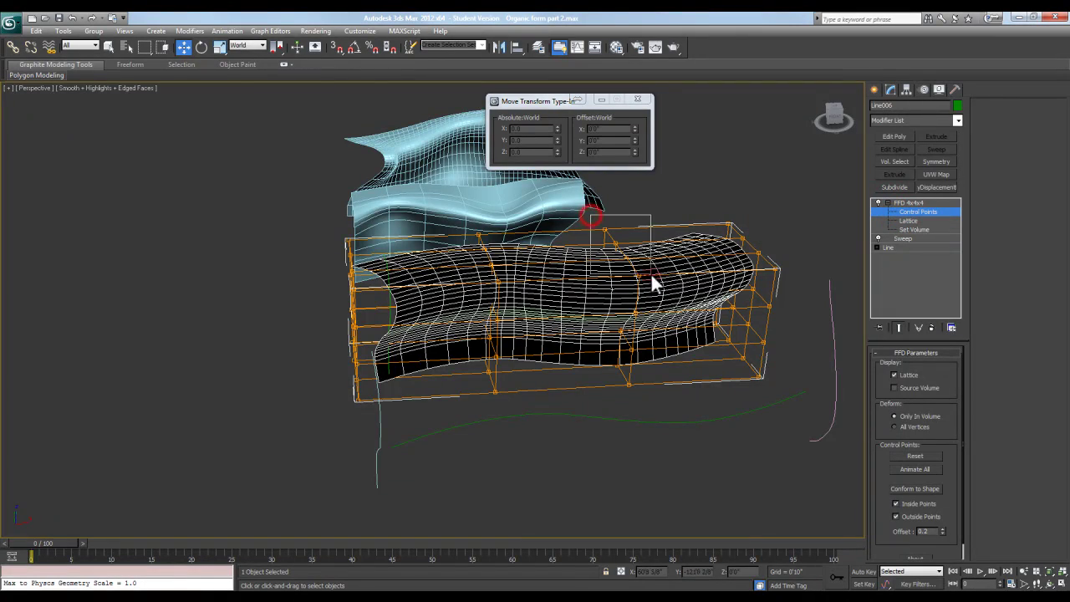
# Raise a group of FFD control points along the upper side of the lattice.
pyautogui.moveTo(651, 279); pyautogui.dragTo(654, 281)
pyautogui.keyDown('alt'); pyautogui.moveTo(641, 297); pyautogui.dragTo(637, 228, button='middle'); pyautogui.keyUp('alt')
pyautogui.moveTo(637, 218); pyautogui.dragTo(643, 189)
pyautogui.keyDown('alt'); pyautogui.moveTo(659, 227); pyautogui.dragTo(628, 239, button='middle'); pyautogui.keyUp('alt')
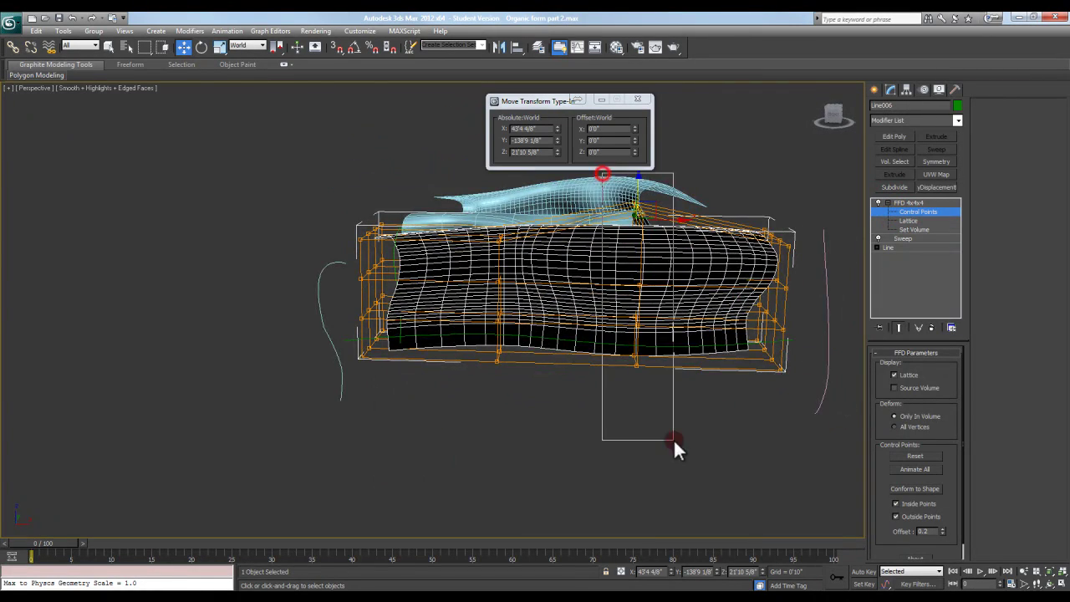
# Select the full-height group of interior FFD control points and scale it to pinch the swept surface.
pyautogui.keyDown('alt'); pyautogui.moveTo(673, 438); pyautogui.dragTo(665, 401, button='middle'); pyautogui.keyUp('alt')
pyautogui.press('r')
pyautogui.moveTo(643, 286); pyautogui.dragTo(643, 38)
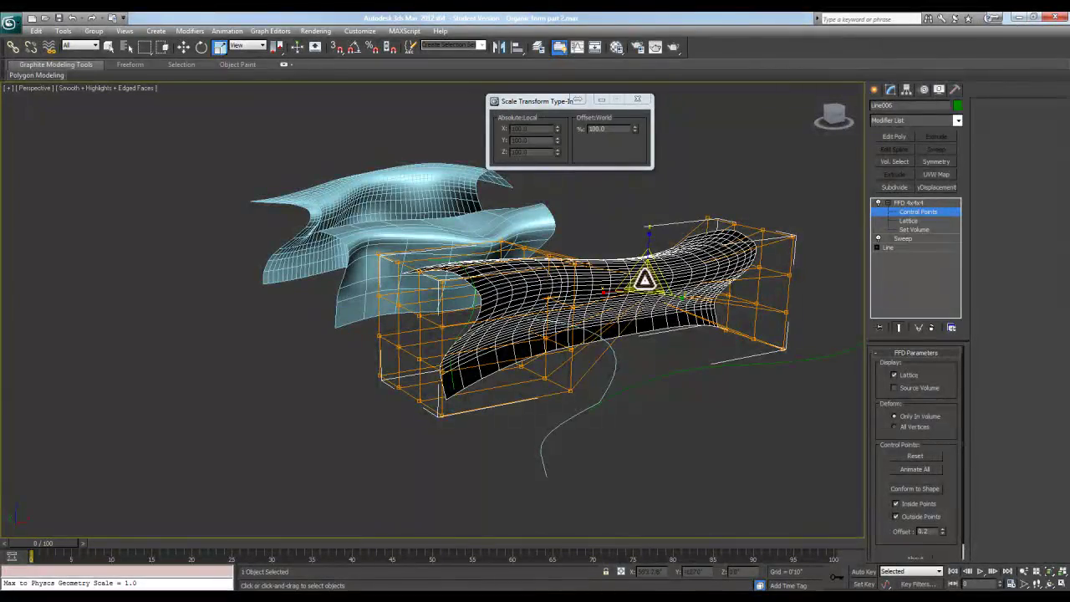
pyautogui.moveTo(645, 281); pyautogui.dragTo(650, 269)
pyautogui.keyDown('alt'); pyautogui.moveTo(650, 269); pyautogui.dragTo(537, 326, button='middle'); pyautogui.keyUp('alt')
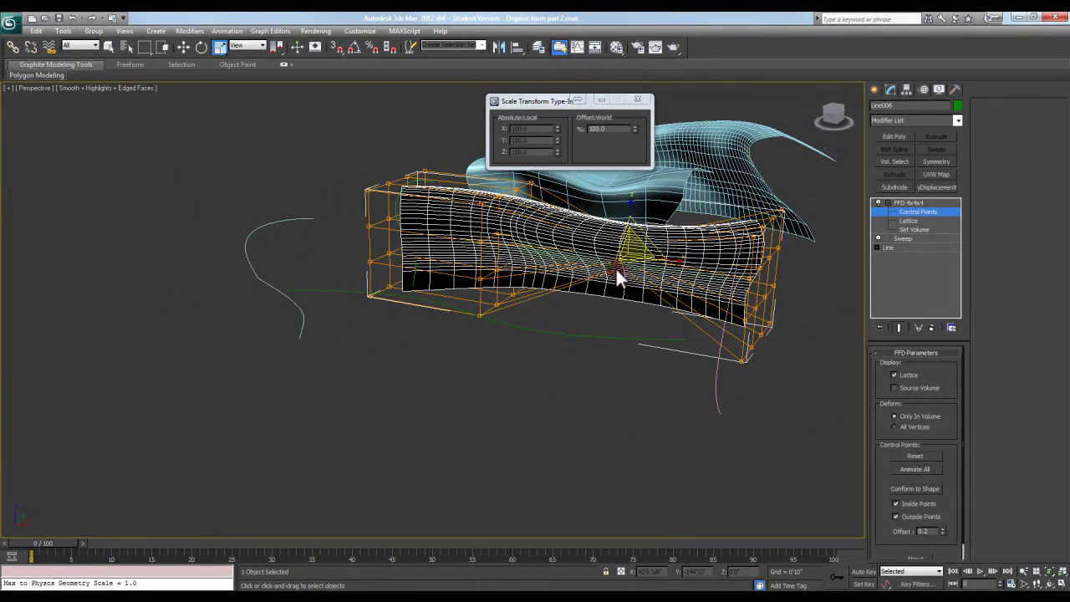
pyautogui.keyDown('alt'); pyautogui.moveTo(715, 331); pyautogui.dragTo(598, 296, button='middle'); pyautogui.keyUp('alt')
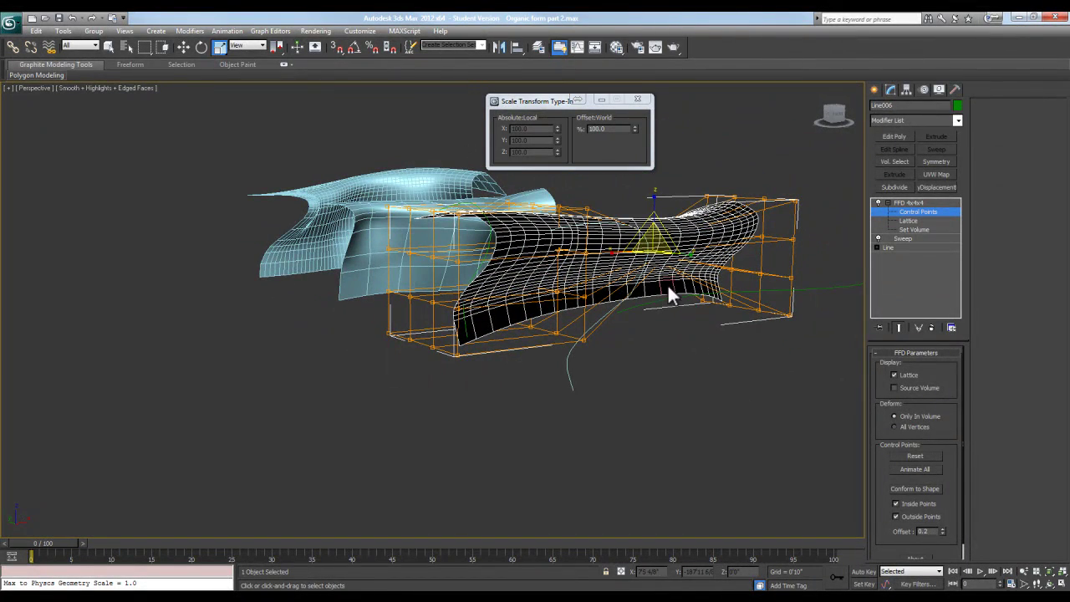
pyautogui.keyDown('alt'); pyautogui.moveTo(685, 266); pyautogui.dragTo(584, 294, button='middle'); pyautogui.keyUp('alt')
# Try moving the scaled FFD control points sideways across the surface and undo that move.
pyautogui.press('w')
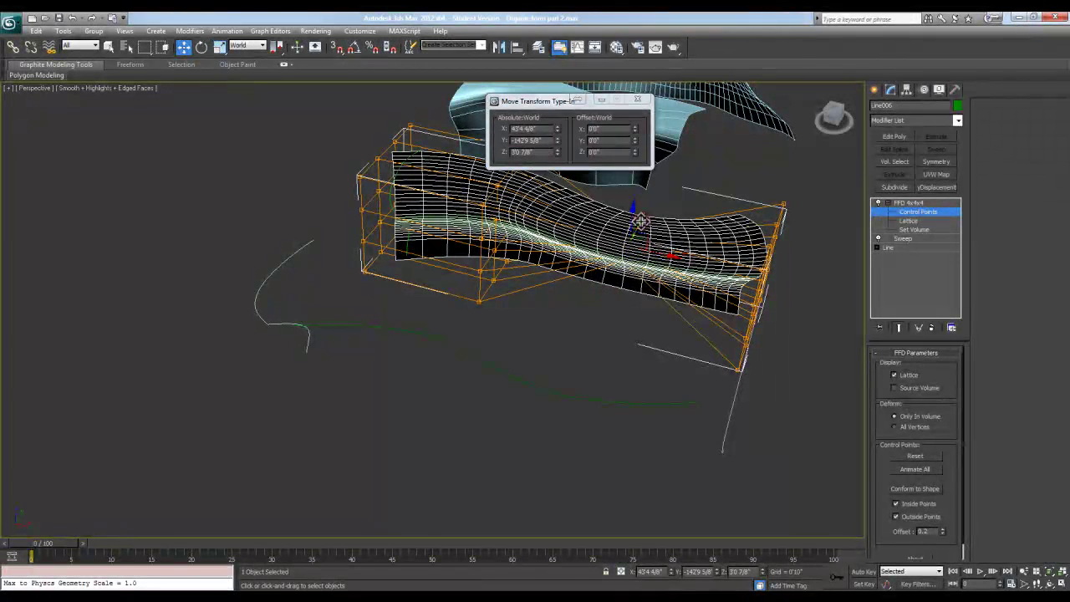
pyautogui.moveTo(642, 217); pyautogui.dragTo(625, 253)
pyautogui.scroll(-4, 621, 276)
pyautogui.moveTo(478, 399); pyautogui.dragTo(525, 333, button='middle')
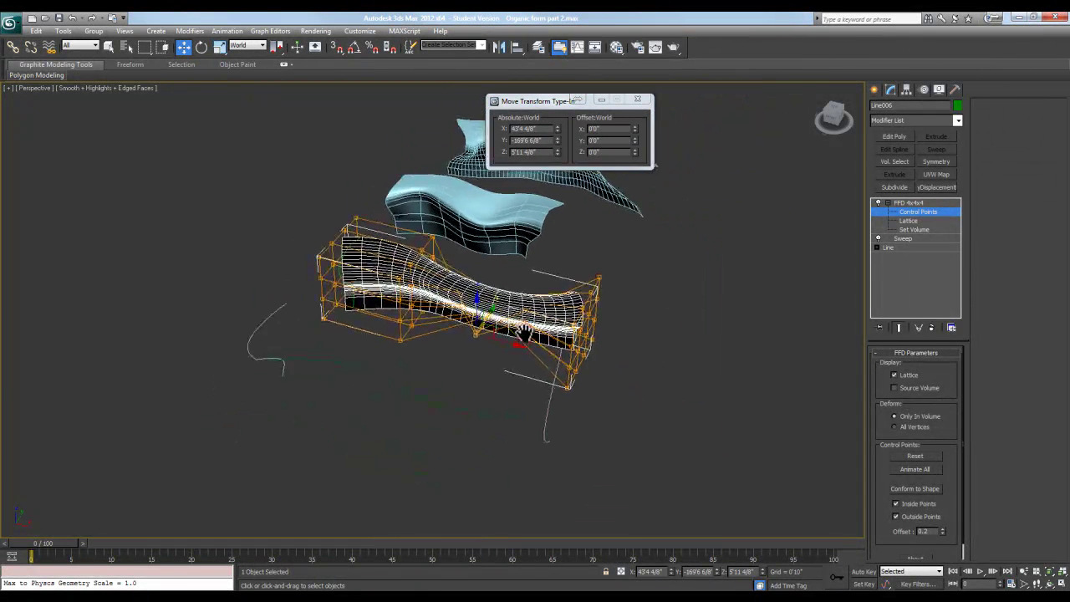
pyautogui.hotkey('ctrl', 'z')
pyautogui.moveTo(515, 281); pyautogui.dragTo(521, 318)
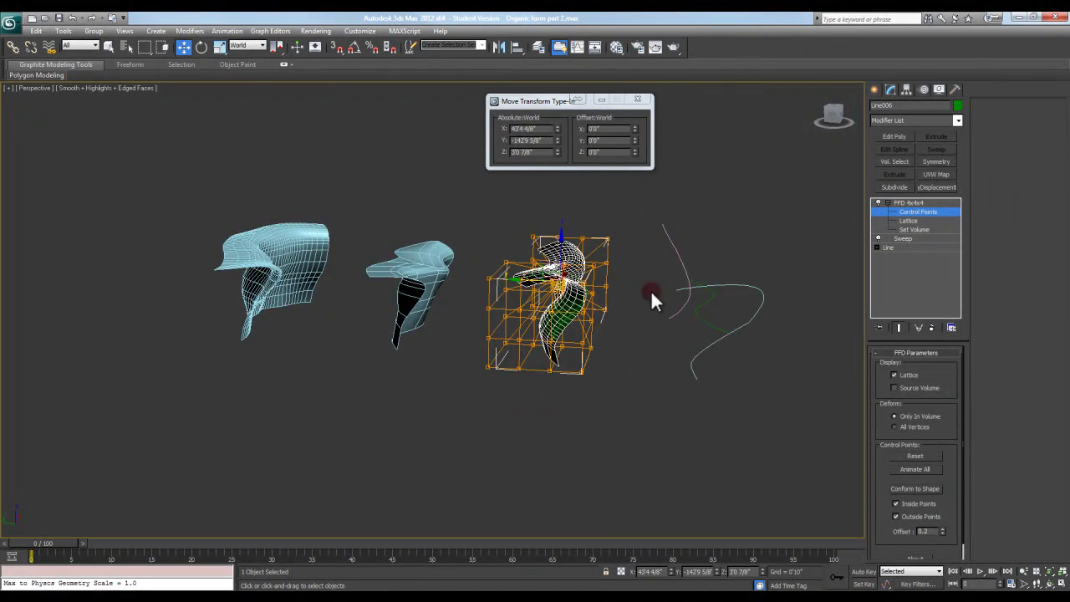
# Remove the FFD 4x4x4 modifier from the swept surface.
pyautogui.keyDown('alt'); pyautogui.moveTo(649, 296); pyautogui.dragTo(571, 329, button='middle'); pyautogui.keyUp('alt')
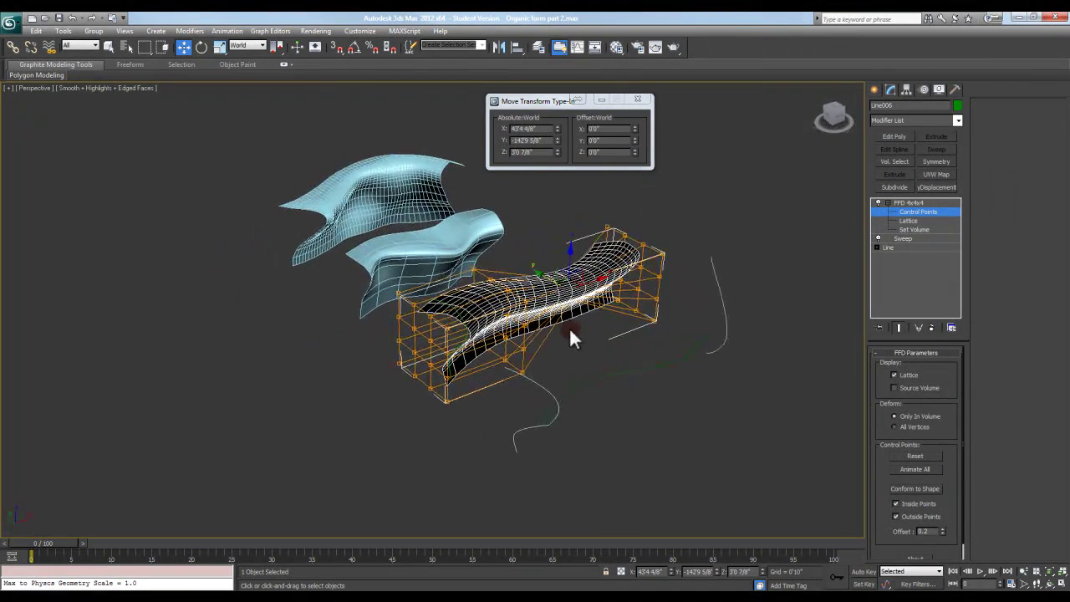
pyautogui.click(901, 211)
pyautogui.click(888, 203)
pyautogui.click(932, 327)
pyautogui.click(932, 327)
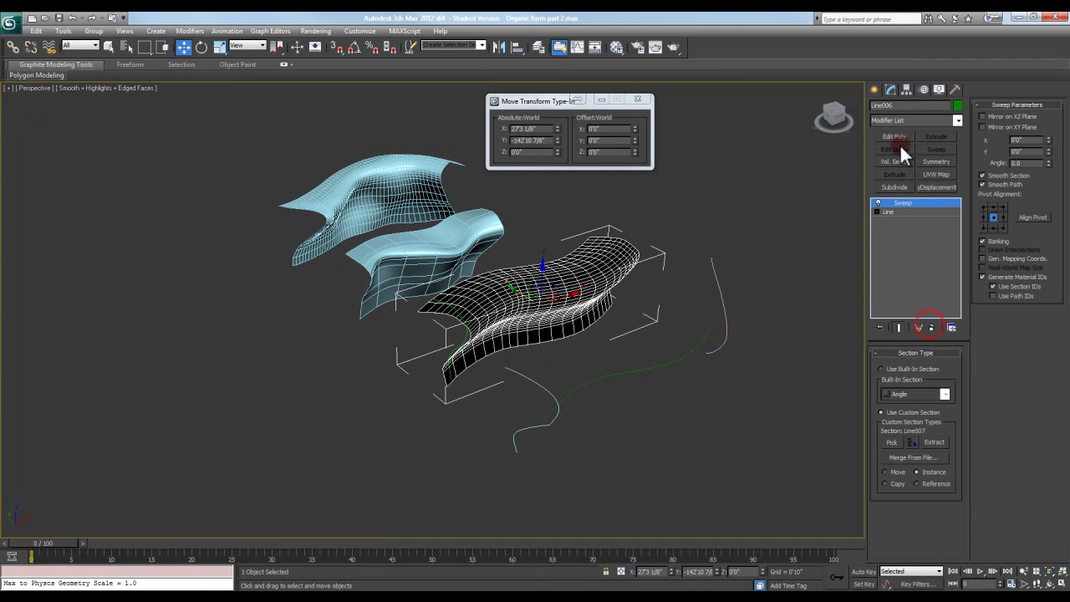
# Add an Edit Poly modifier, select a vertex on the surface's top, and enable soft selection with a 50-foot falloff.
pyautogui.click(894, 136)
pyautogui.click(889, 439)
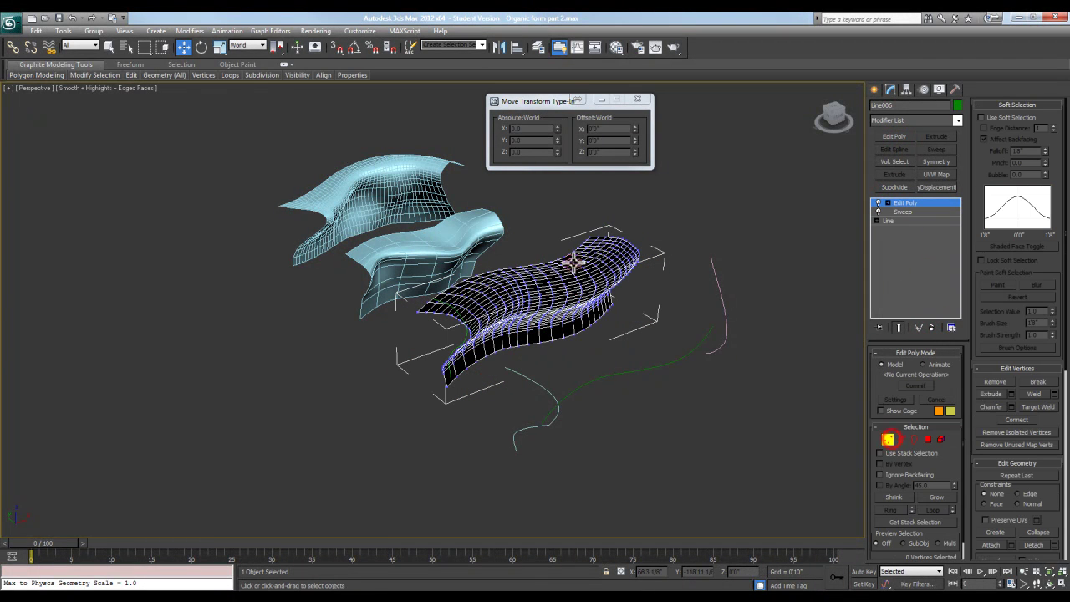
pyautogui.moveTo(569, 249); pyautogui.dragTo(555, 245, button='middle')
pyautogui.click(553, 251)
pyautogui.click(1010, 118)
pyautogui.write('50')
pyautogui.press('Return')
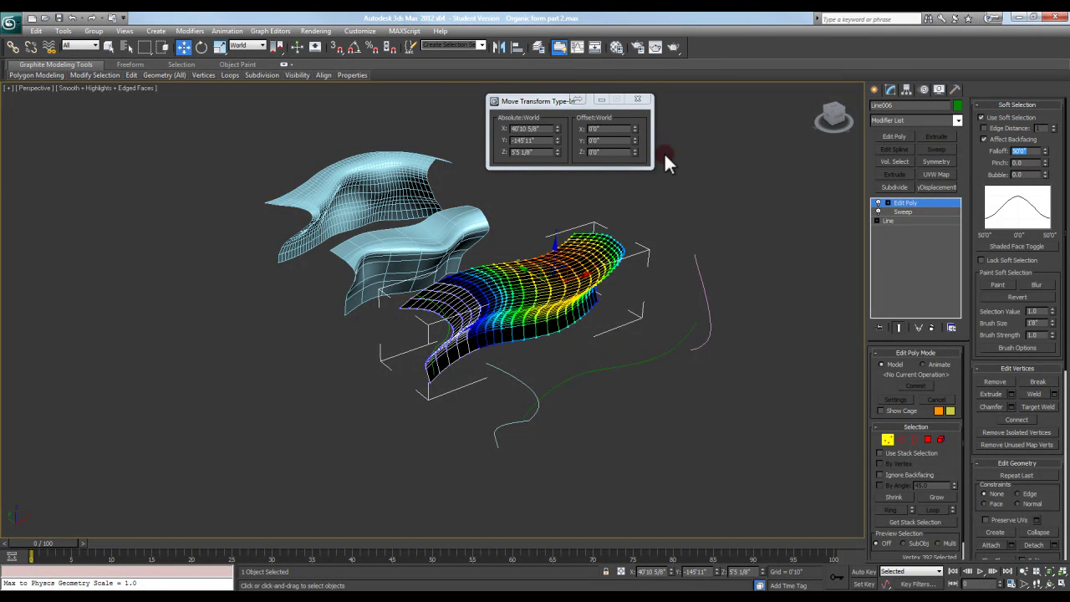
# Raise the soft-selected top of the surface, pull its lower far end outward along X, and leave vertex editing.
pyautogui.keyDown('alt'); pyautogui.moveTo(638, 224); pyautogui.dragTo(577, 211, button='middle'); pyautogui.keyUp('alt')
pyautogui.moveTo(554, 225); pyautogui.dragTo(556, 205)
pyautogui.keyDown('alt'); pyautogui.moveTo(555, 206); pyautogui.dragTo(600, 296, button='middle'); pyautogui.keyUp('alt')
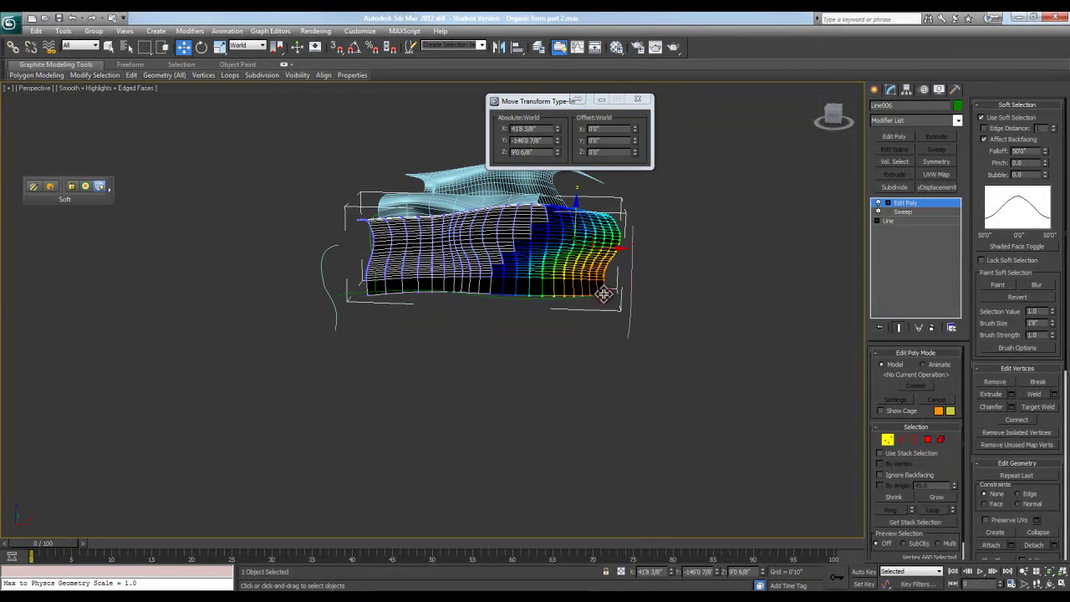
pyautogui.moveTo(614, 259); pyautogui.dragTo(644, 264)
pyautogui.moveTo(642, 259)
pyautogui.keyDown('alt'); pyautogui.mouseDown(button='middle')
pyautogui.moveTo(571, 266)
pyautogui.moveTo(652, 269)
pyautogui.moveTo(637, 276)
pyautogui.moveTo(656, 284)
pyautogui.mouseUp(button='middle'); pyautogui.keyUp('alt')
pyautogui.click(890, 440)
pyautogui.keyDown('alt'); pyautogui.moveTo(688, 389); pyautogui.dragTo(657, 344, button='middle'); pyautogui.keyUp('alt')
pyautogui.click(662, 344)
pyautogui.keyDown('alt'); pyautogui.moveTo(695, 313); pyautogui.dragTo(610, 339, button='middle'); pyautogui.keyUp('alt')
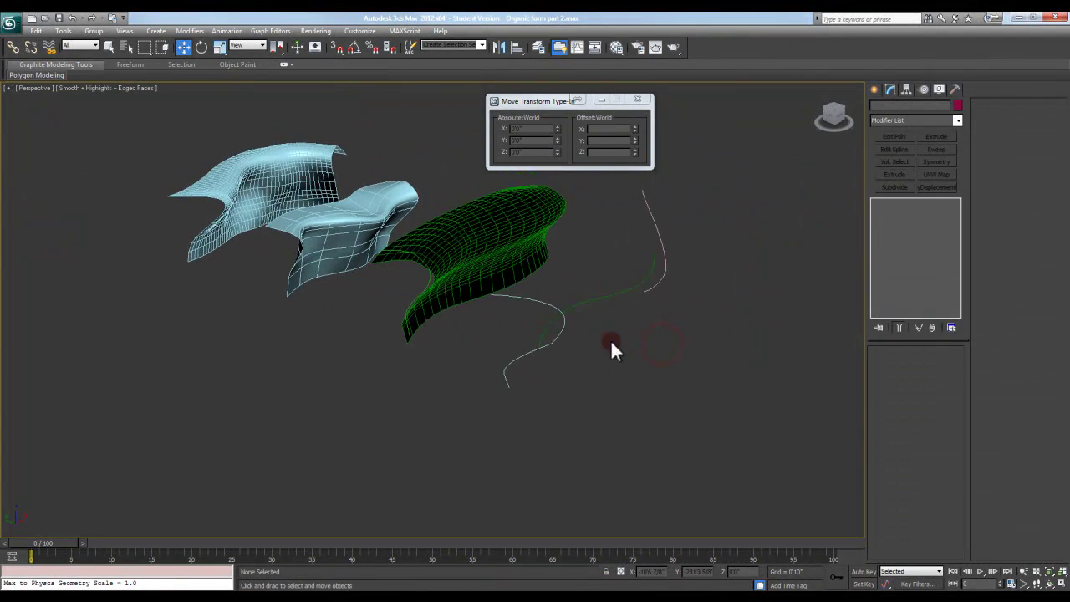
# Create a Loft compound object from the light cyan S-shaped profile, using the long green curve as its path.
pyautogui.click(564, 325)
pyautogui.click(874, 91)
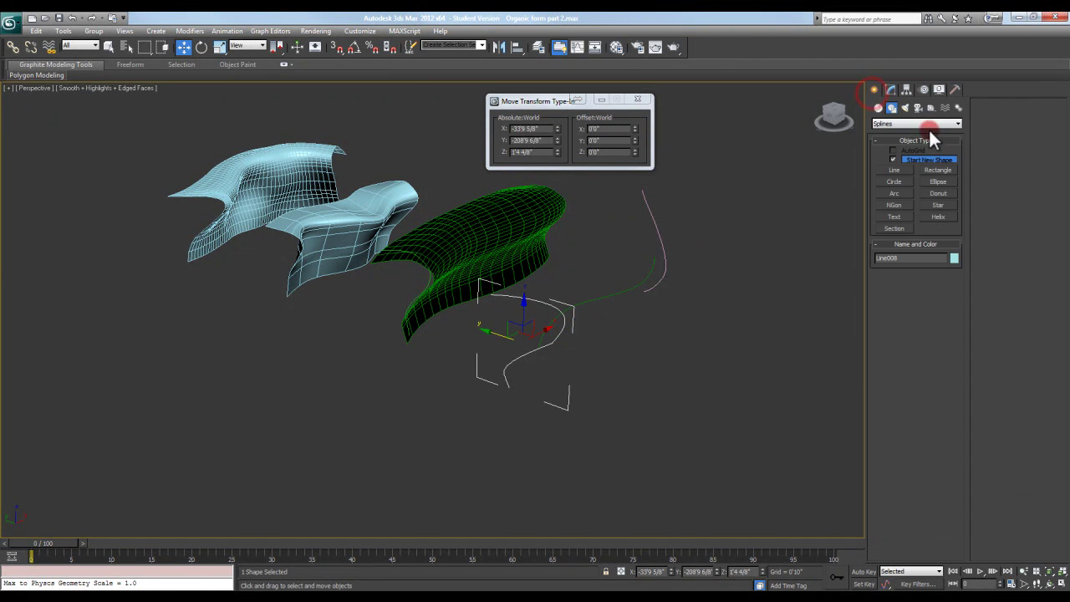
pyautogui.click(878, 108)
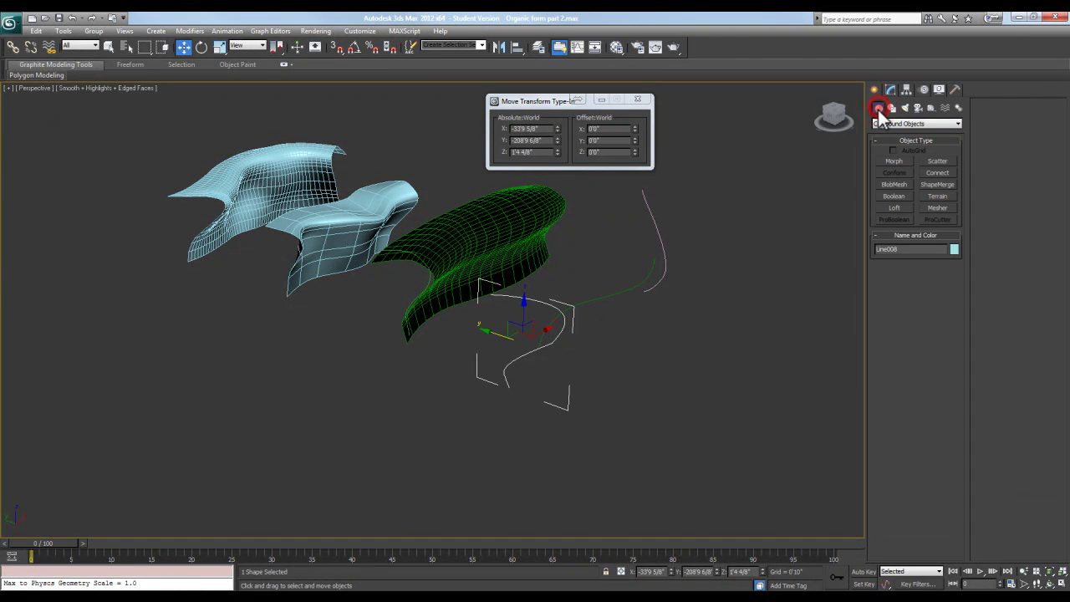
pyautogui.click(888, 124)
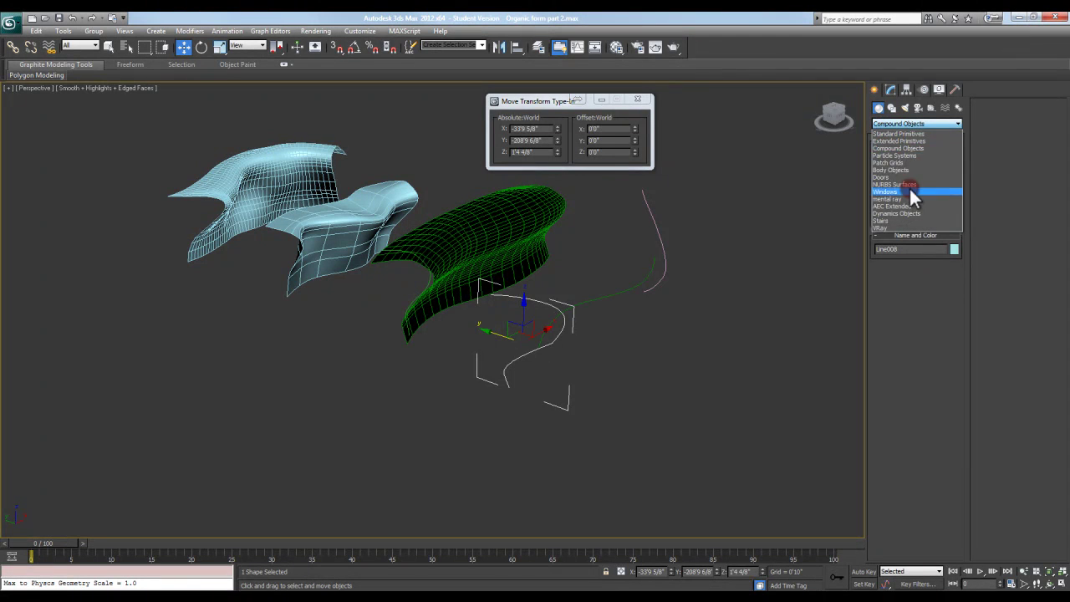
pyautogui.click(909, 149)
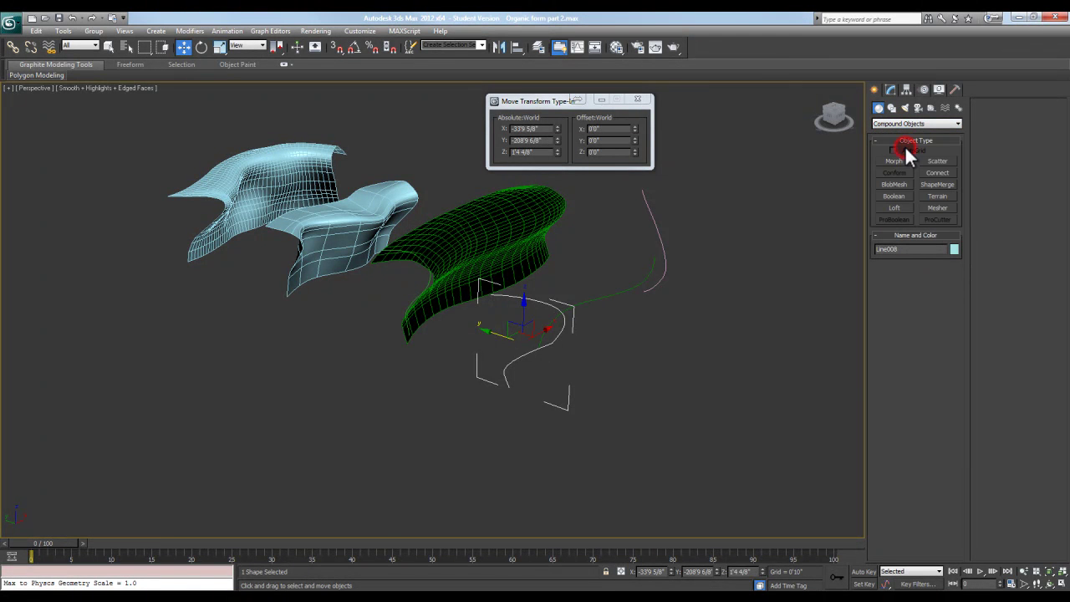
pyautogui.click(898, 209)
pyautogui.moveTo(604, 320)
pyautogui.keyDown('alt'); pyautogui.mouseDown(button='middle')
pyautogui.moveTo(588, 316)
pyautogui.moveTo(616, 324)
pyautogui.mouseUp(button='middle'); pyautogui.keyUp('alt')
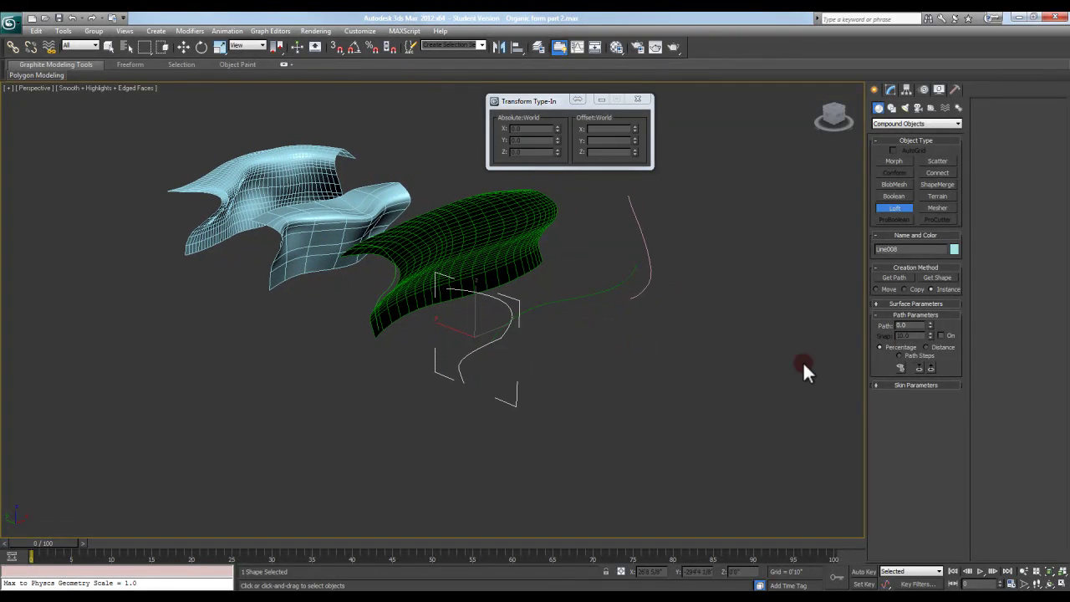
pyautogui.click(897, 276)
pyautogui.click(575, 297)
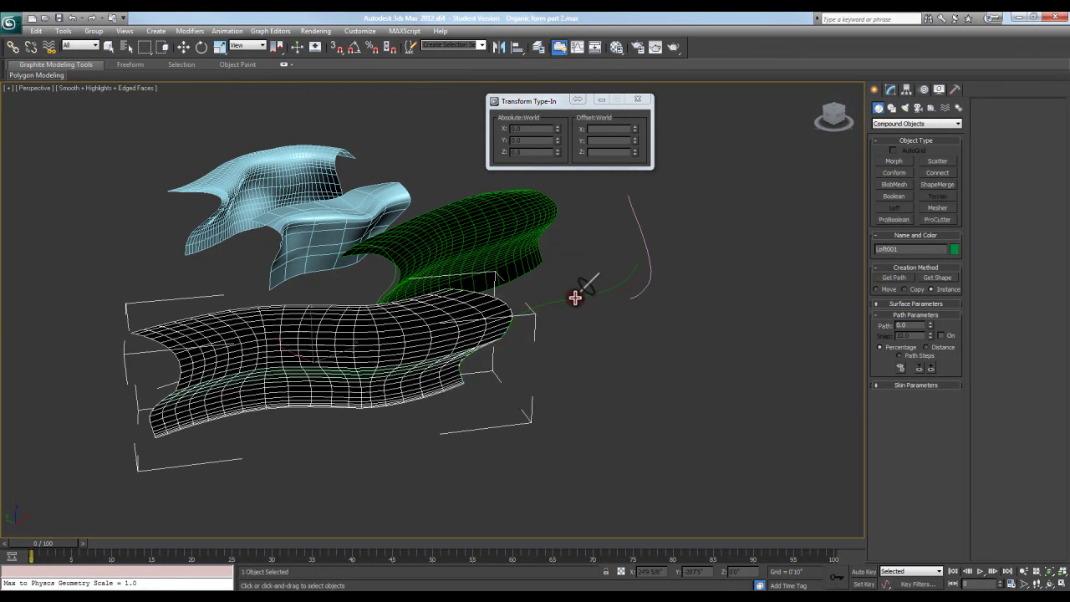
pyautogui.keyDown('alt'); pyautogui.moveTo(600, 321); pyautogui.dragTo(848, 346, button='middle'); pyautogui.keyUp('alt')
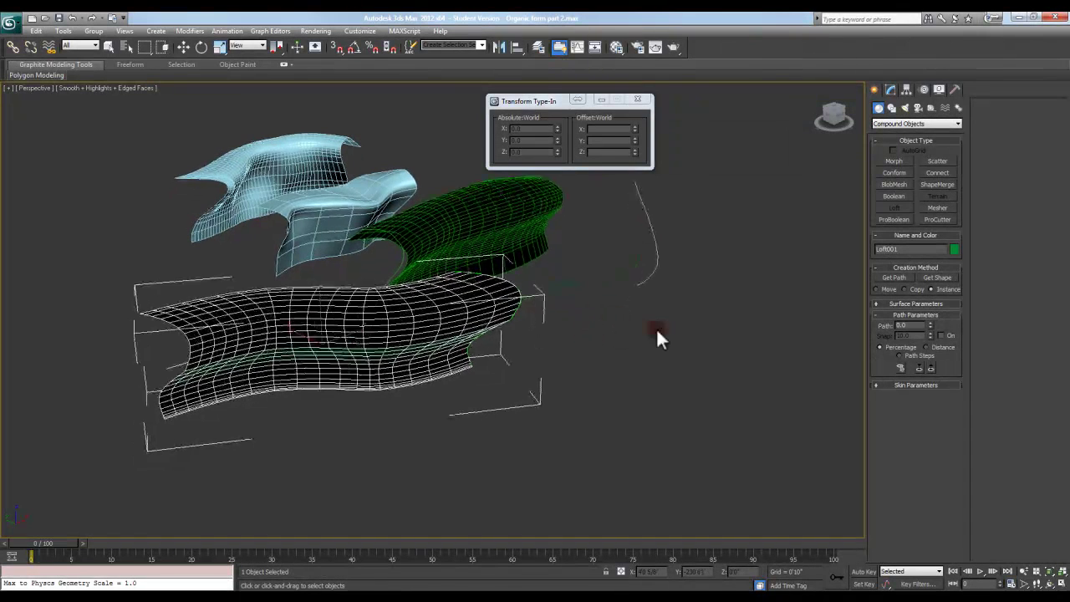
# Set the Loft's path position to 100 percent.
pyautogui.write('010')
pyautogui.write('100')
pyautogui.press('Return')
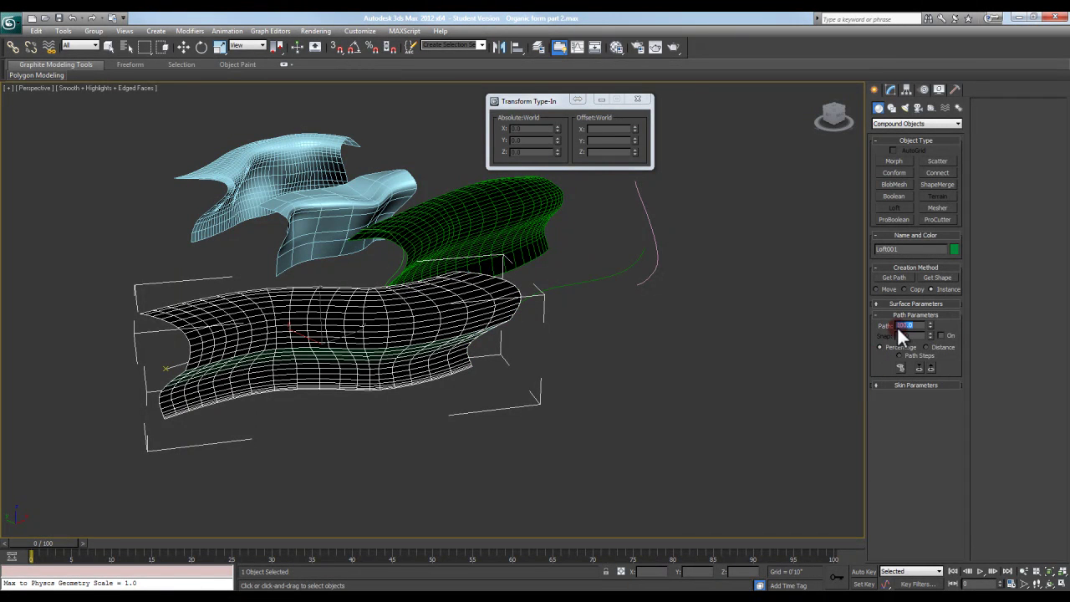
# Move the loft surface away from its source curves into open space.
pyautogui.moveTo(797, 351); pyautogui.dragTo(801, 353, button='middle')
pyautogui.click(926, 325)
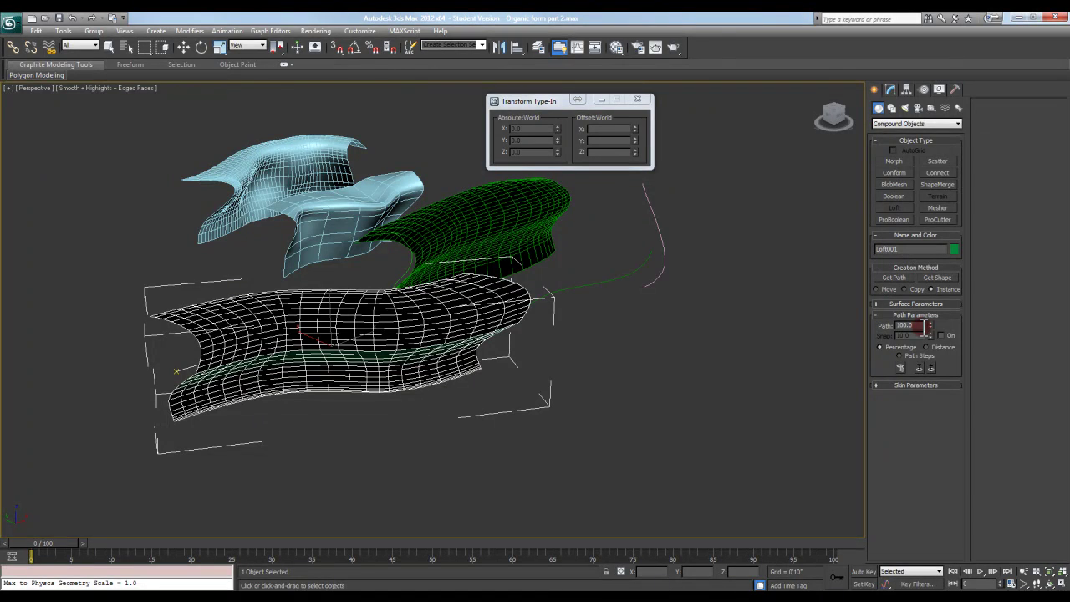
pyautogui.moveTo(620, 335); pyautogui.dragTo(510, 323, button='middle')
pyautogui.press('w')
pyautogui.moveTo(449, 320); pyautogui.dragTo(301, 348)
pyautogui.keyDown('alt'); pyautogui.moveTo(489, 393); pyautogui.dragTo(522, 334, button='middle'); pyautogui.keyUp('alt')
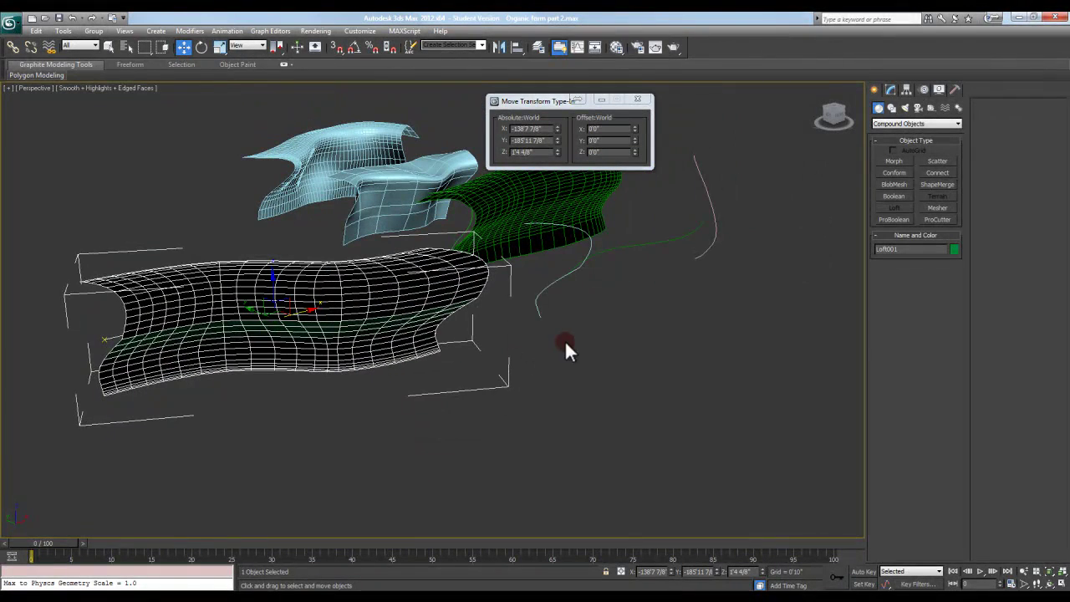
pyautogui.scroll(-3, 632, 311)
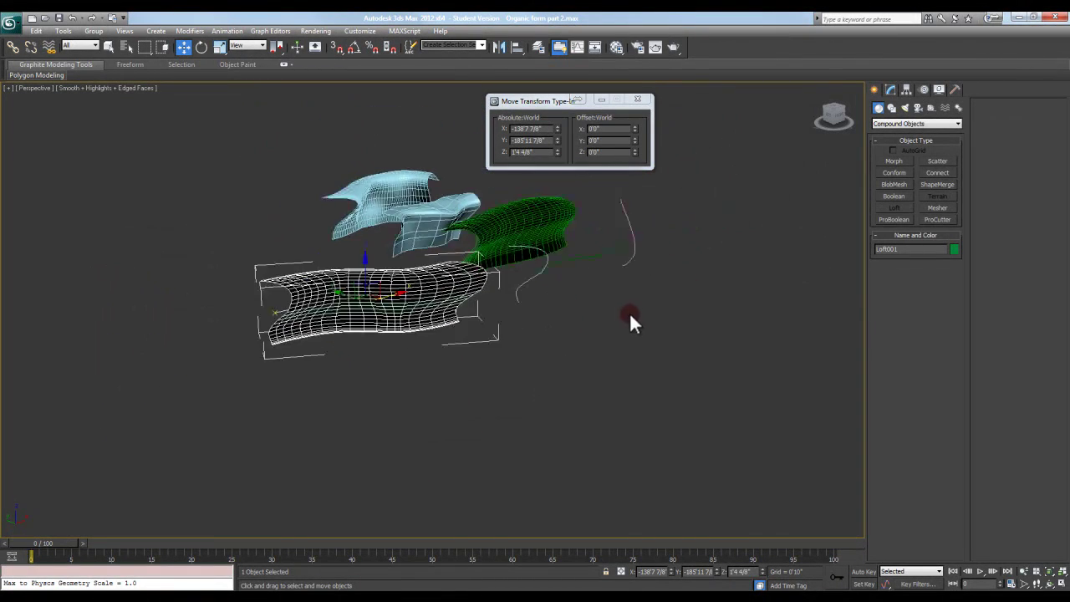
pyautogui.moveTo(633, 311); pyautogui.dragTo(610, 337, button='middle')
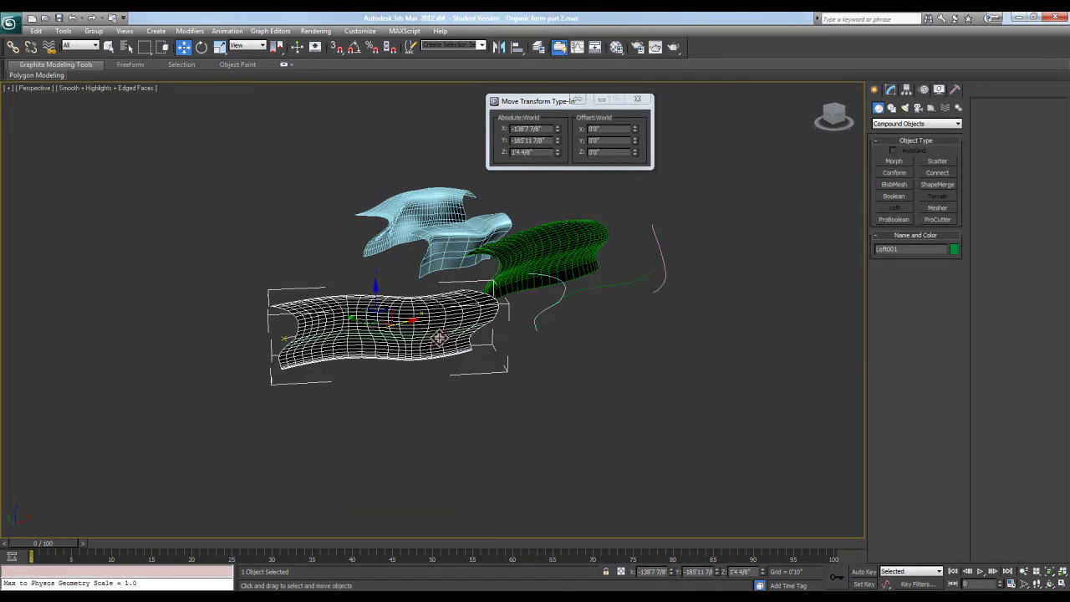
# Add the pink curve as a second loft shape at 100 percent of the path.
pyautogui.click(891, 91)
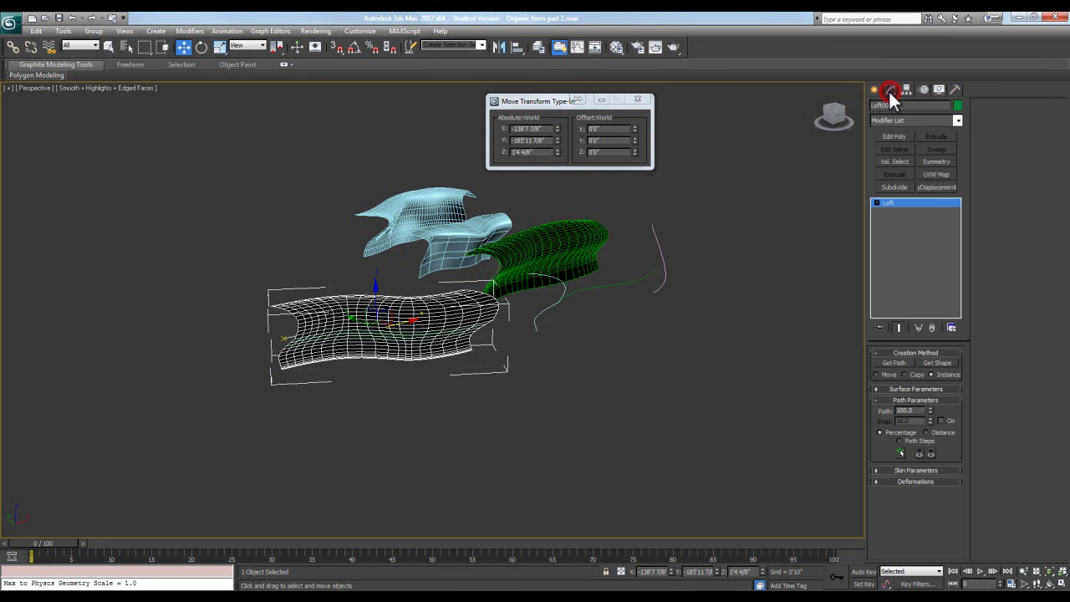
pyautogui.click(931, 363)
pyautogui.click(664, 254)
pyautogui.keyDown('alt'); pyautogui.moveTo(563, 311); pyautogui.dragTo(491, 297, button='middle'); pyautogui.keyUp('alt')
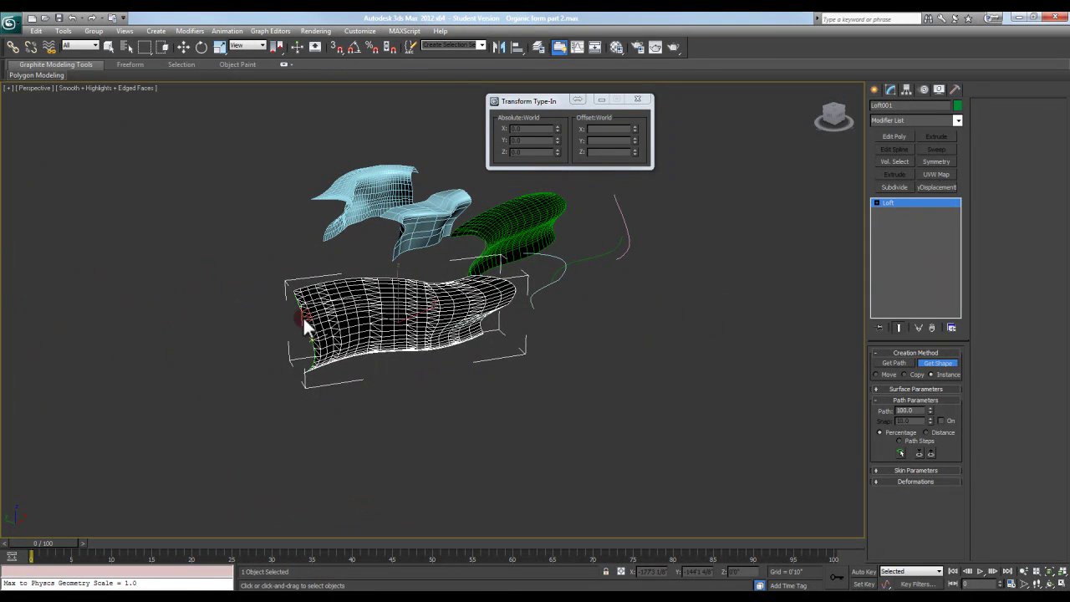
pyautogui.keyDown('alt'); pyautogui.moveTo(445, 365); pyautogui.dragTo(512, 356, button='middle'); pyautogui.keyUp('alt')
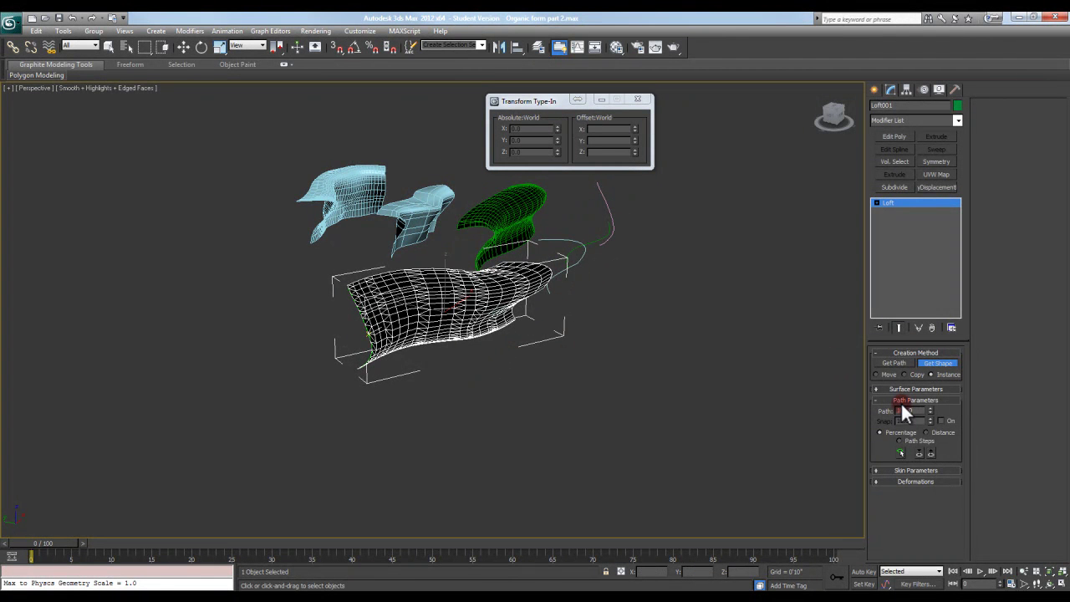
# Clone the outermost light cyan surface about 102 feet along negative X.
pyautogui.click(940, 365)
pyautogui.moveTo(410, 264); pyautogui.dragTo(424, 266, button='middle')
pyautogui.rightClick(342, 262)
pyautogui.click(344, 277)
pyautogui.click(337, 221)
pyautogui.moveTo(337, 220); pyautogui.dragTo(363, 240, button='middle')
pyautogui.click(734, 225)
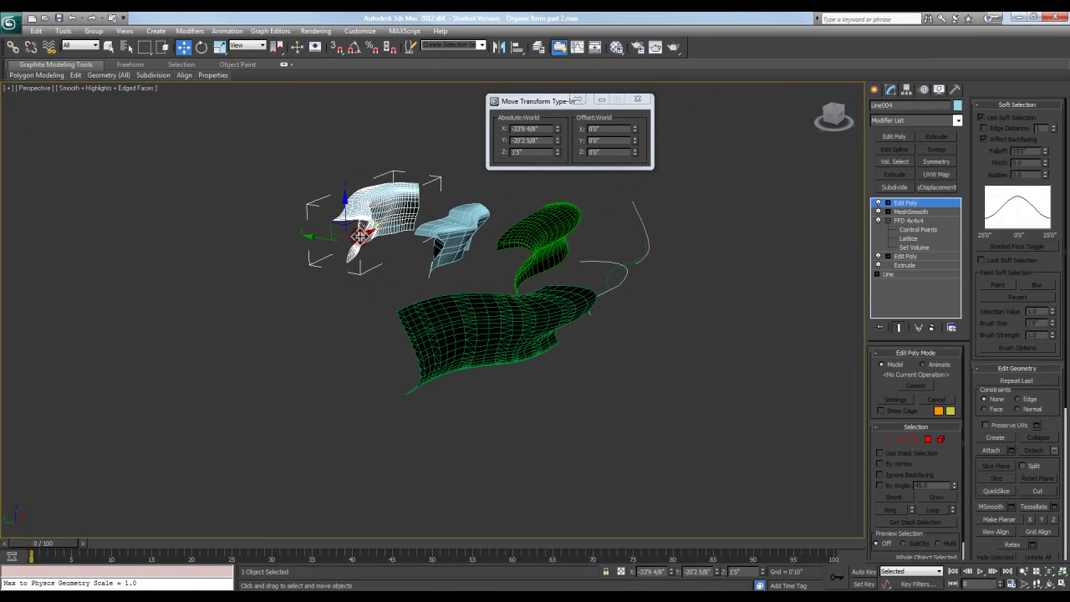
pyautogui.keyDown('shift'); pyautogui.moveTo(342, 233); pyautogui.dragTo(251, 263); pyautogui.keyUp('shift')
pyautogui.click(539, 356)
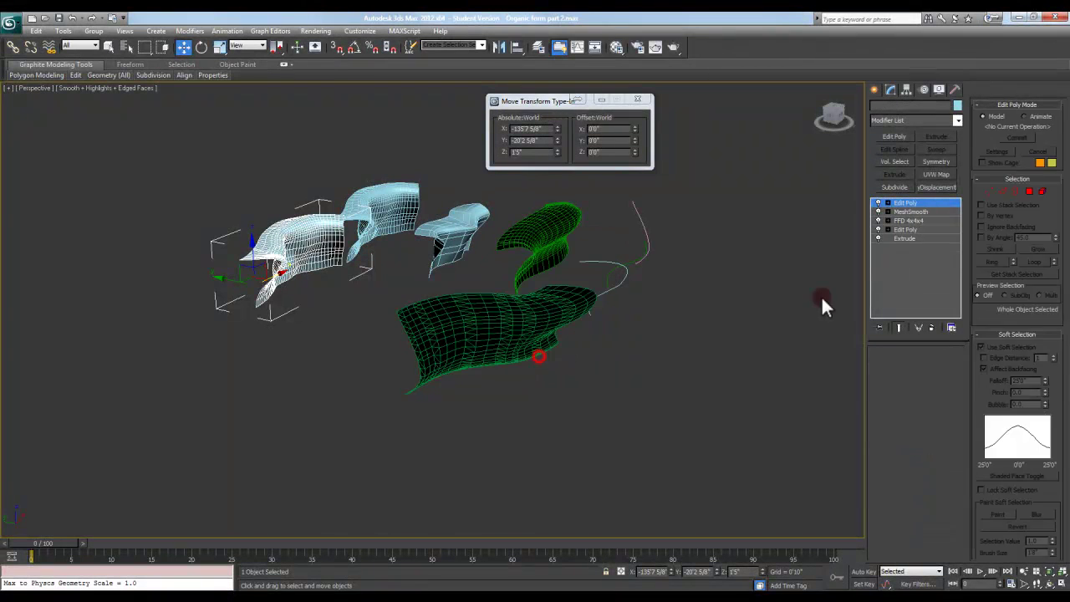
# Remove all modifiers from the cloned surface so only its line profile remains.
pyautogui.click(932, 328)
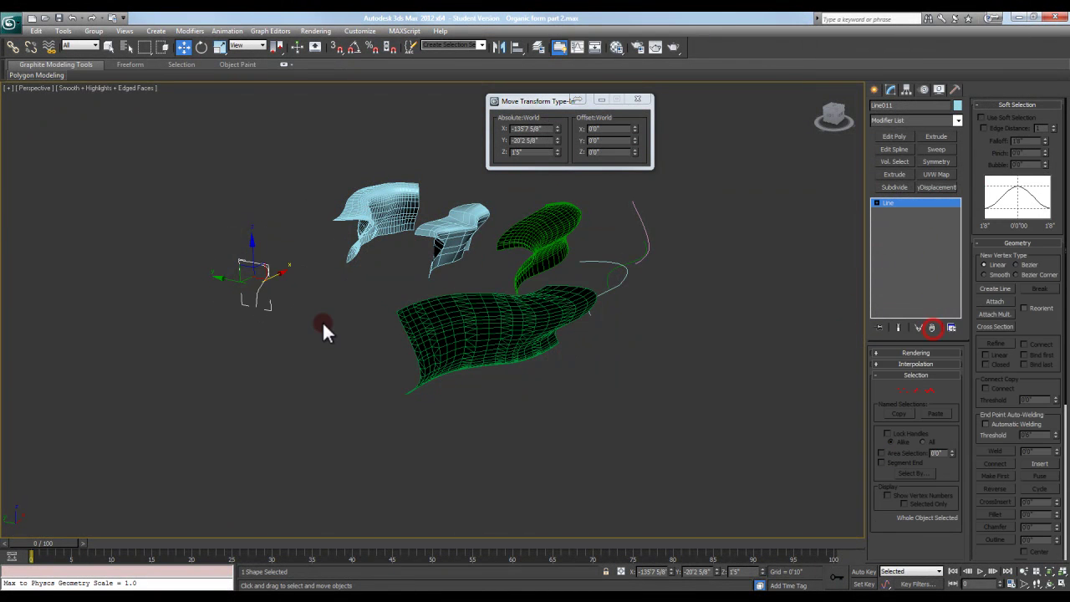
pyautogui.moveTo(322, 320); pyautogui.dragTo(363, 314, button='middle')
pyautogui.click(363, 313)
pyautogui.moveTo(321, 289); pyautogui.dragTo(280, 265)
# Insert the stripped line profile into the loft at 50 percent of its path and turn off edged faces.
pyautogui.click(409, 341)
pyautogui.click(532, 325)
pyautogui.moveTo(635, 349); pyautogui.dragTo(601, 342, button='middle')
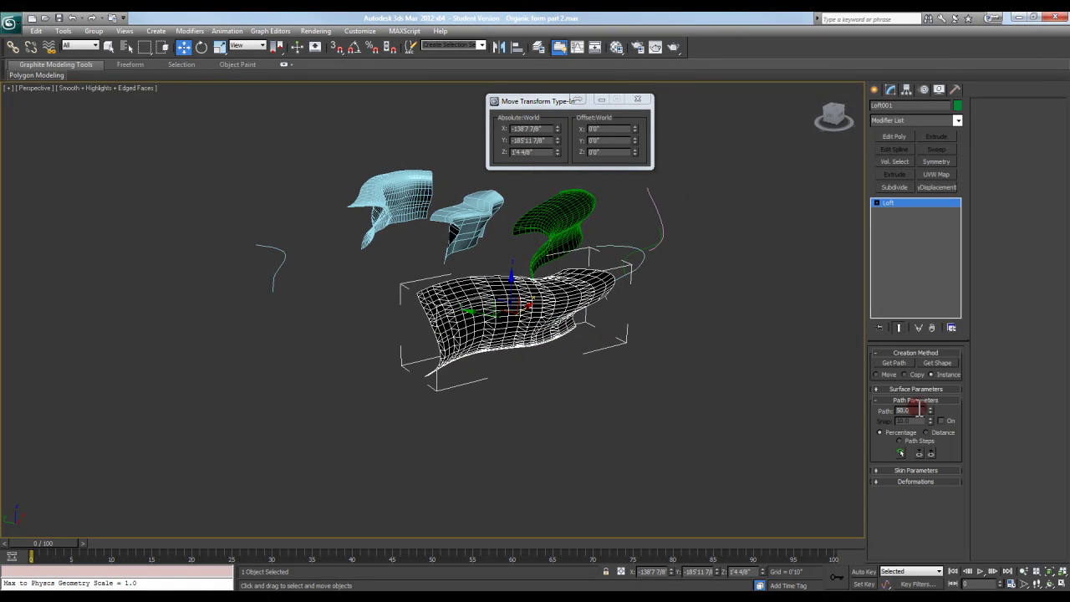
pyautogui.click(933, 365)
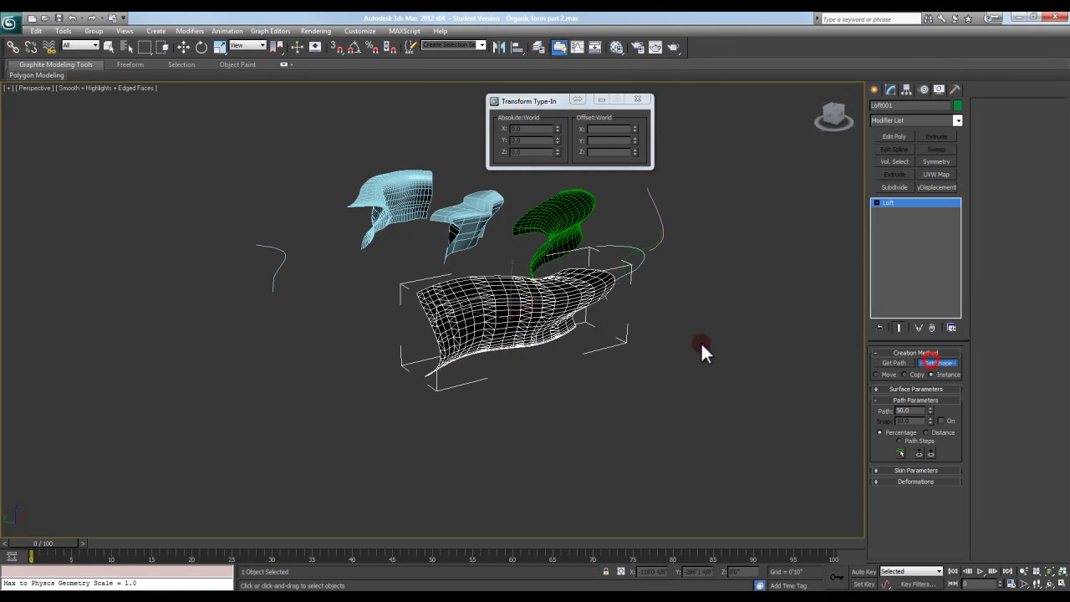
pyautogui.click(282, 259)
pyautogui.keyDown('alt'); pyautogui.moveTo(442, 313); pyautogui.dragTo(372, 302, button='middle'); pyautogui.keyUp('alt')
pyautogui.keyDown('alt'); pyautogui.moveTo(627, 316); pyautogui.dragTo(428, 316, button='middle'); pyautogui.keyUp('alt')
pyautogui.press('F4')
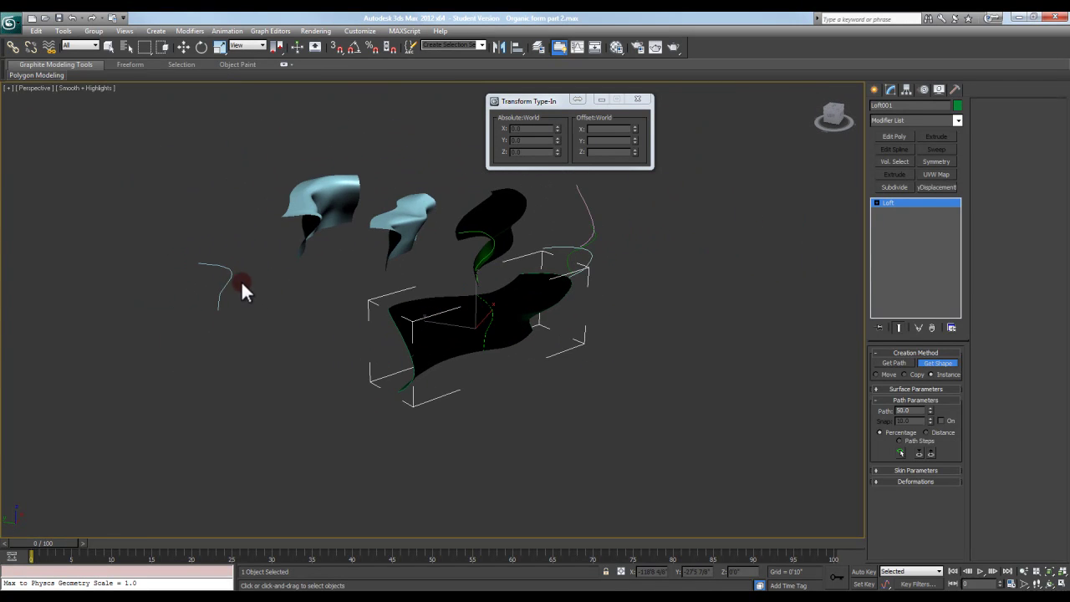
pyautogui.keyDown('alt'); pyautogui.moveTo(679, 363); pyautogui.dragTo(604, 264, button='middle'); pyautogui.keyUp('alt')
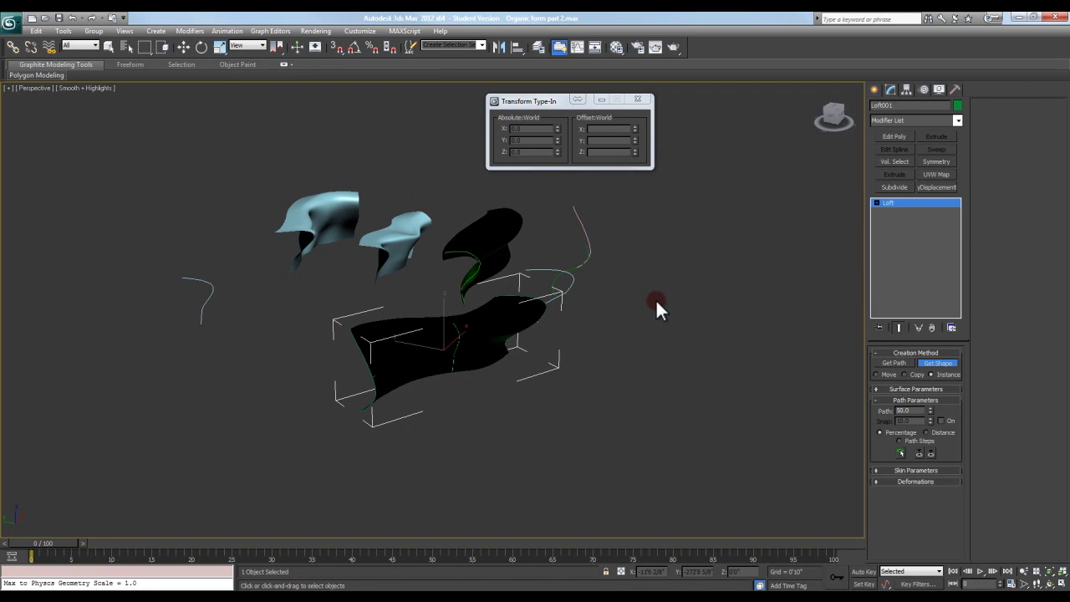
# Enter vertex editing on the pink end profile and move its third vertex upward and along negative Y.
pyautogui.press('w')
pyautogui.click(707, 289)
pyautogui.click(581, 226)
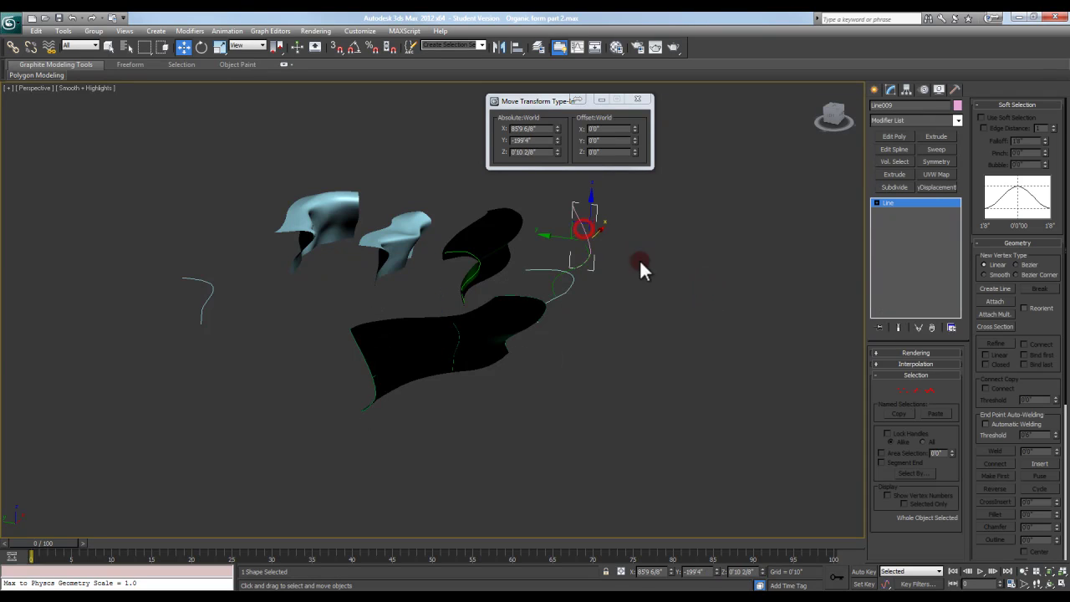
pyautogui.click(900, 391)
pyautogui.click(567, 263)
pyautogui.keyDown('alt'); pyautogui.moveTo(566, 263); pyautogui.dragTo(599, 269, button='middle'); pyautogui.keyUp('alt')
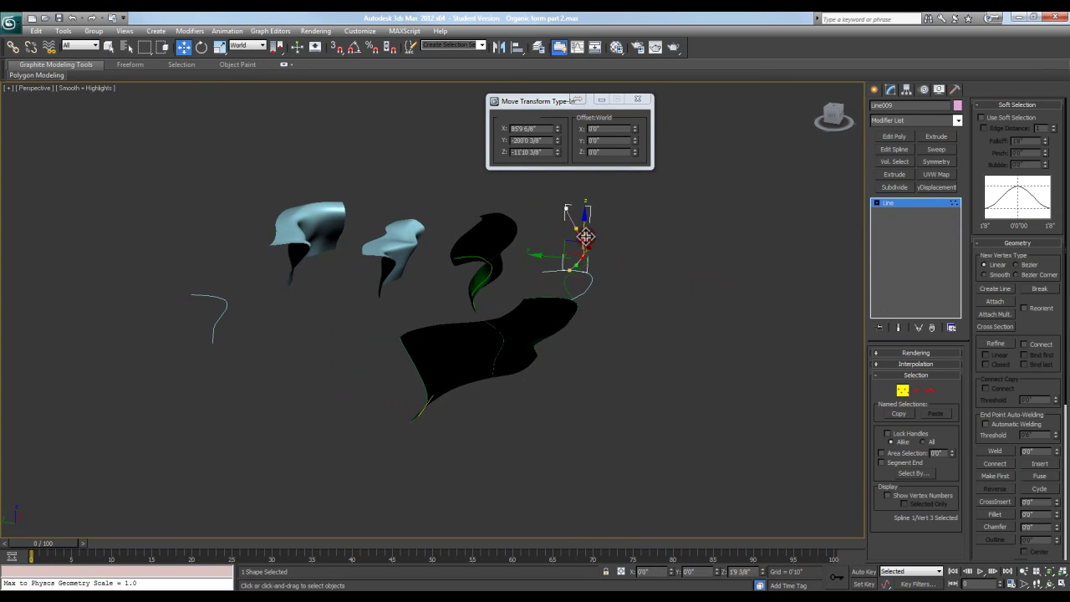
pyautogui.moveTo(590, 227); pyautogui.dragTo(560, 245)
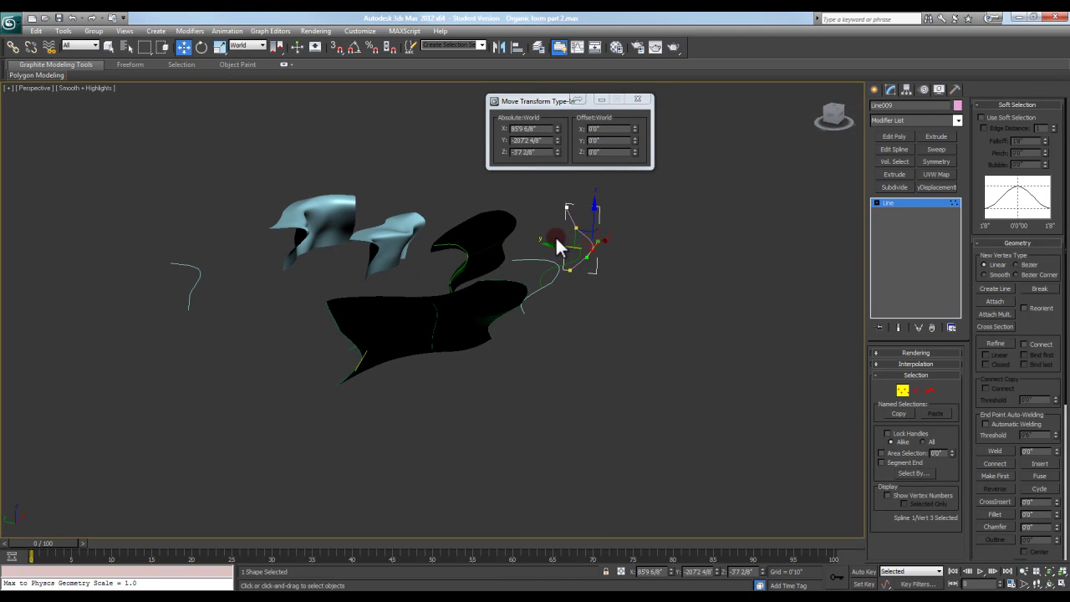
# Adjust the pink profile's second vertex along Y, turn edged faces back on, and leave vertex editing.
pyautogui.click(576, 227)
pyautogui.moveTo(550, 226); pyautogui.dragTo(573, 233)
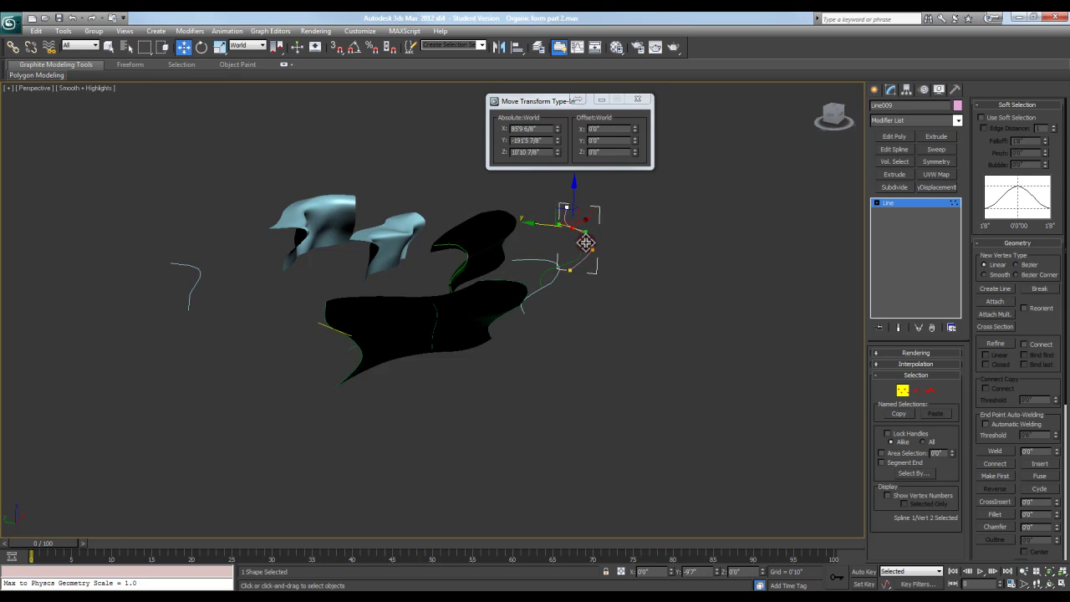
pyautogui.moveTo(525, 326)
pyautogui.mouseDown(button='middle')
pyautogui.moveTo(567, 311)
pyautogui.moveTo(517, 315)
pyautogui.mouseUp(button='middle')
pyautogui.press('F4')
pyautogui.click(490, 318)
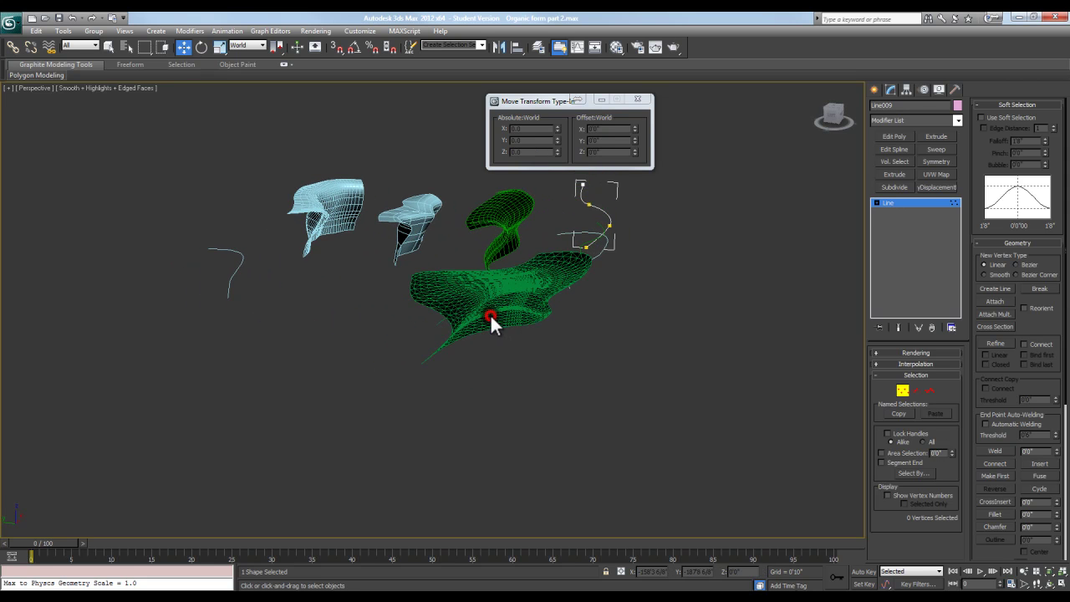
pyautogui.click(903, 393)
pyautogui.keyDown('alt'); pyautogui.moveTo(552, 279); pyautogui.dragTo(465, 312, button='middle'); pyautogui.keyUp('alt')
# Enter vertex editing on the green path curve and shift its second vertex along Y.
pyautogui.click(593, 240)
pyautogui.keyDown('alt'); pyautogui.moveTo(645, 269); pyautogui.dragTo(552, 293, button='middle'); pyautogui.keyUp('alt')
pyautogui.click(910, 393)
pyautogui.click(575, 278)
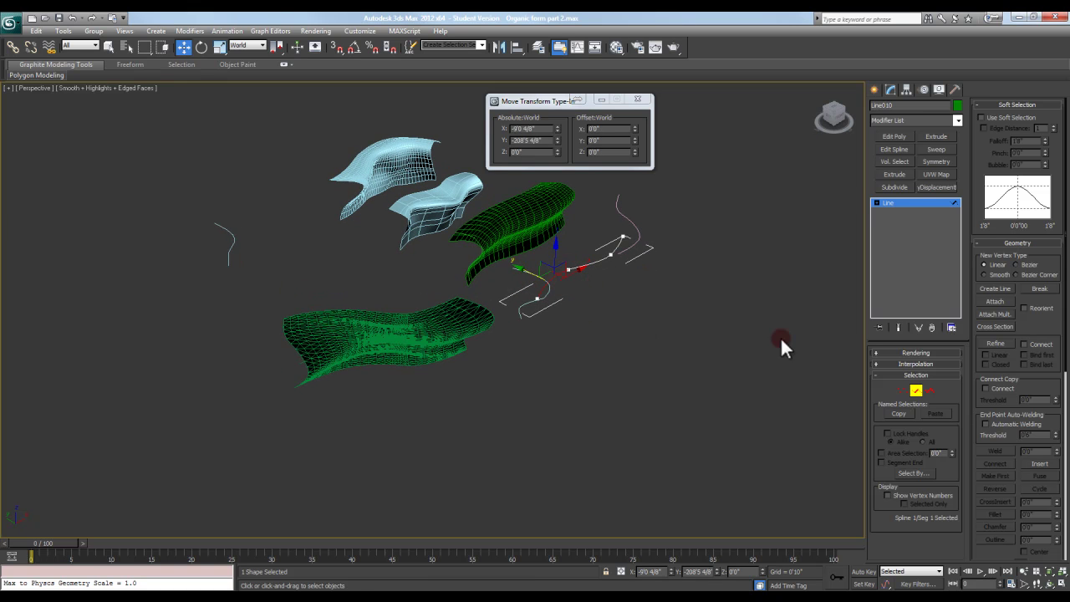
pyautogui.click(903, 391)
pyautogui.click(571, 273)
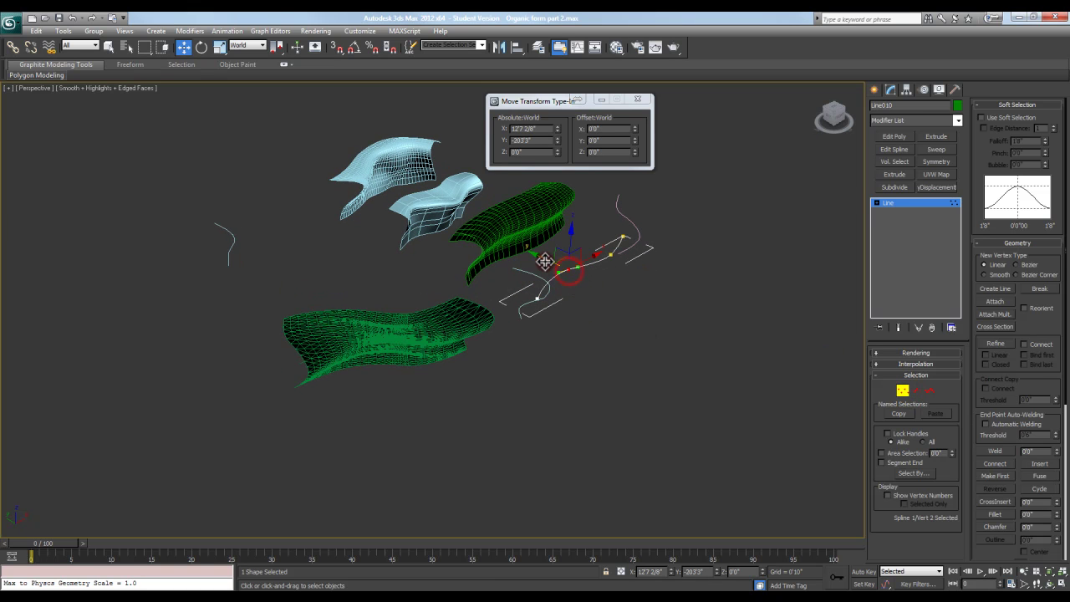
pyautogui.moveTo(542, 261); pyautogui.dragTo(596, 265)
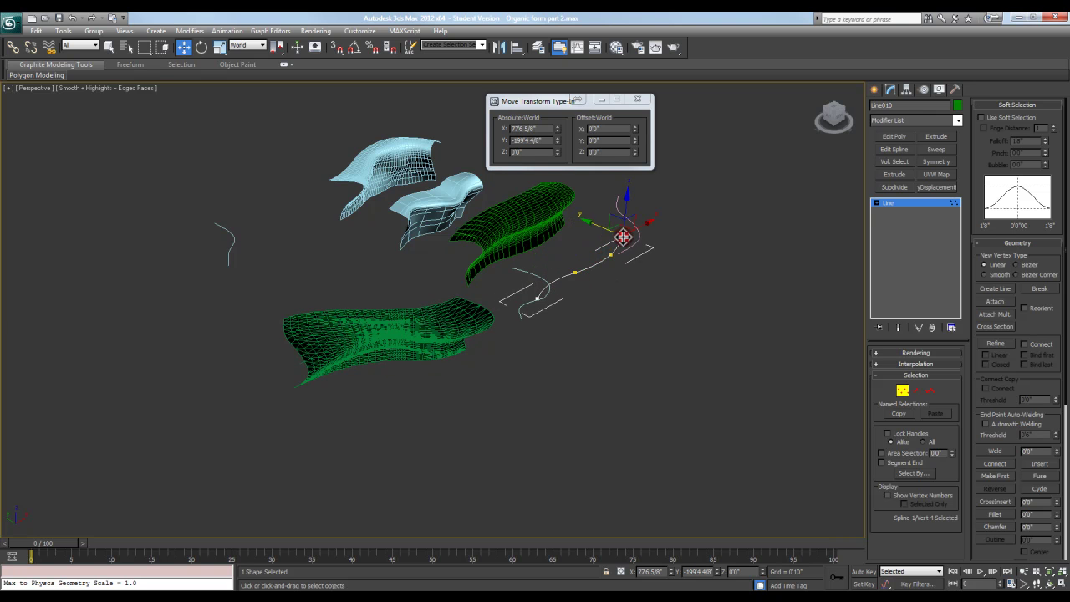
# Move the green path's end vertex to about X 109'10 5/8" and Y -182'3 7/8", and leave vertex editing.
pyautogui.keyDown('alt'); pyautogui.moveTo(631, 240); pyautogui.dragTo(623, 240, button='middle'); pyautogui.keyUp('alt')
pyautogui.moveTo(644, 230); pyautogui.dragTo(679, 249)
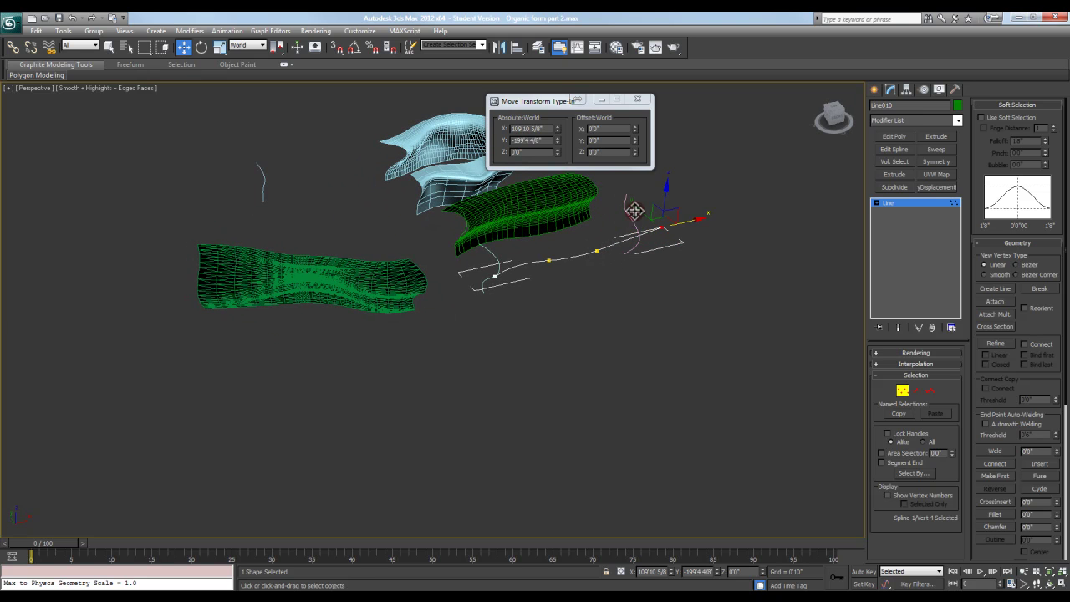
pyautogui.moveTo(636, 211)
pyautogui.mouseDown()
pyautogui.moveTo(630, 203)
pyautogui.moveTo(616, 215)
pyautogui.mouseUp()
pyautogui.keyDown('alt'); pyautogui.moveTo(616, 215); pyautogui.dragTo(607, 261, button='middle'); pyautogui.keyUp('alt')
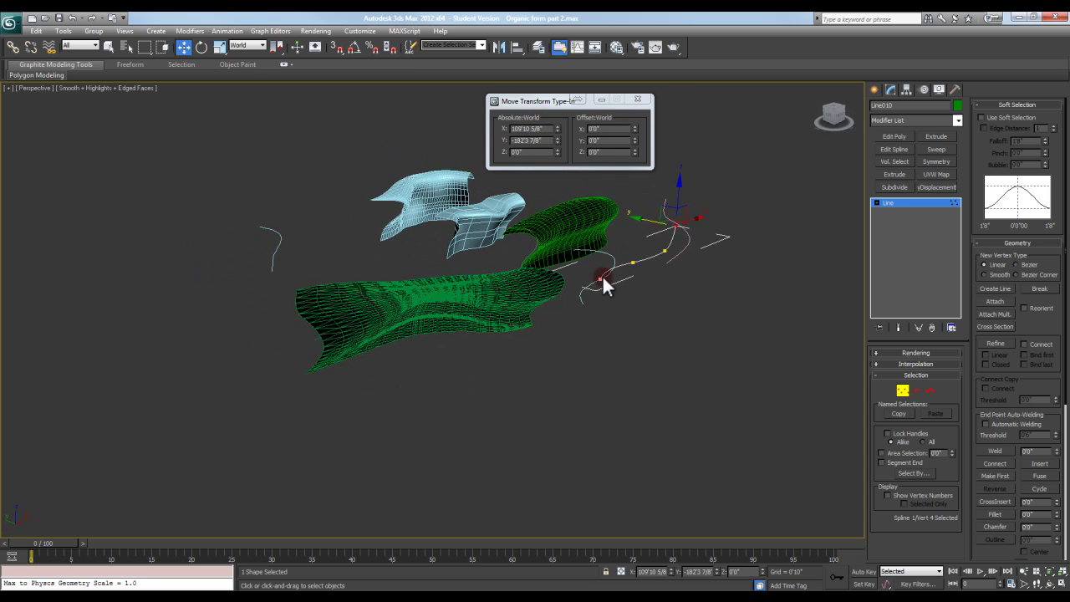
pyautogui.keyDown('alt'); pyautogui.moveTo(534, 359); pyautogui.dragTo(575, 249, button='middle'); pyautogui.keyUp('alt')
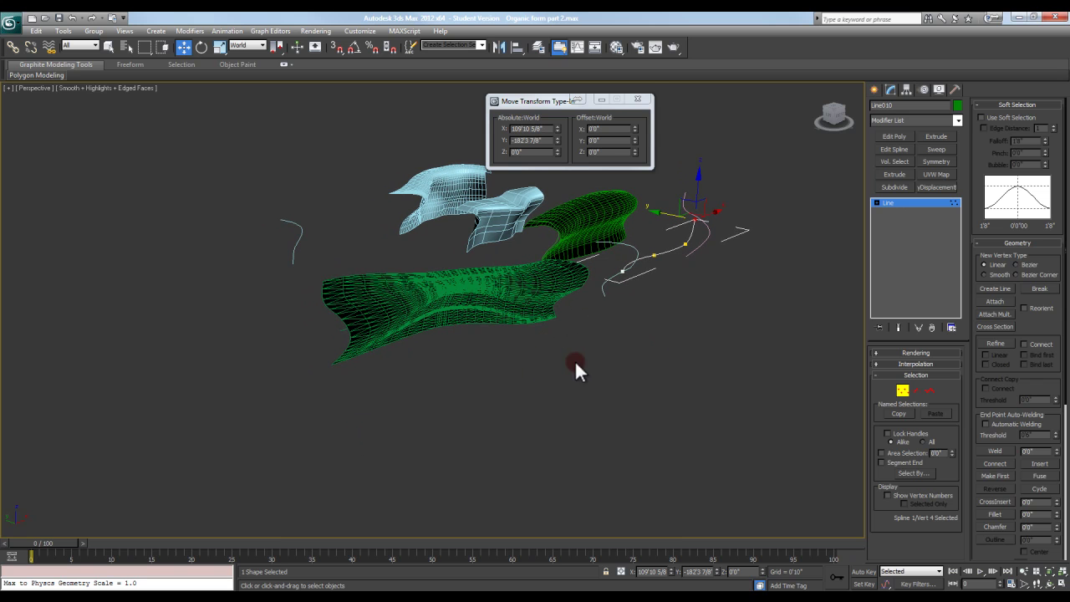
pyautogui.keyDown('alt'); pyautogui.moveTo(580, 365); pyautogui.dragTo(648, 297, button='middle'); pyautogui.keyUp('alt')
pyautogui.click(904, 393)
# Add an Edit Poly modifier to the loft and flip the normals of its whole element.
pyautogui.click(615, 306)
pyautogui.click(901, 137)
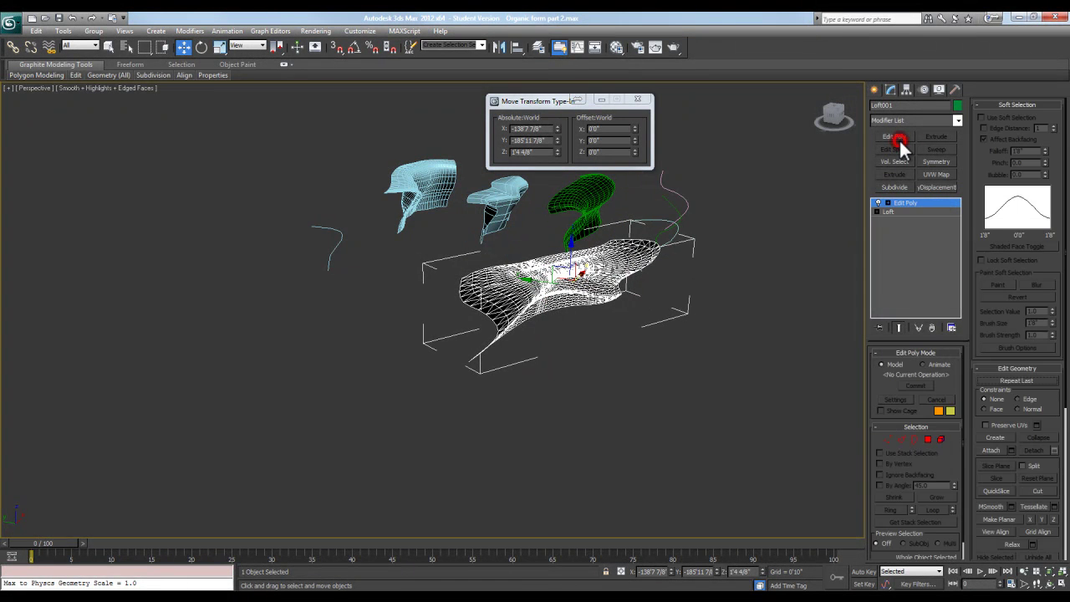
pyautogui.click(939, 440)
pyautogui.click(647, 327)
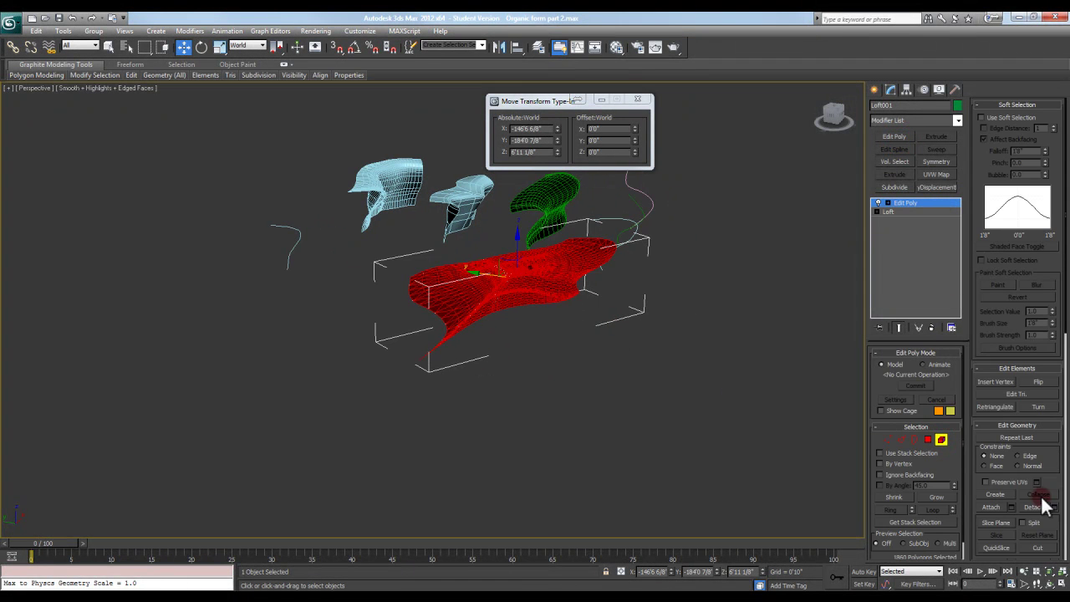
pyautogui.moveTo(1058, 483); pyautogui.dragTo(1044, 431)
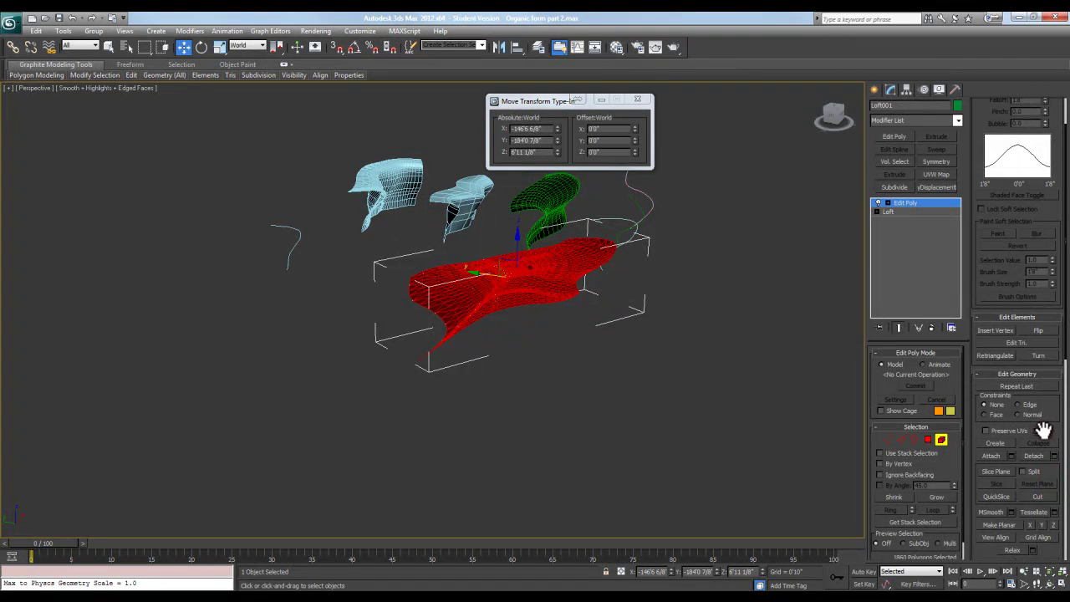
pyautogui.click(1040, 332)
pyautogui.moveTo(678, 331); pyautogui.dragTo(642, 338, button='middle')
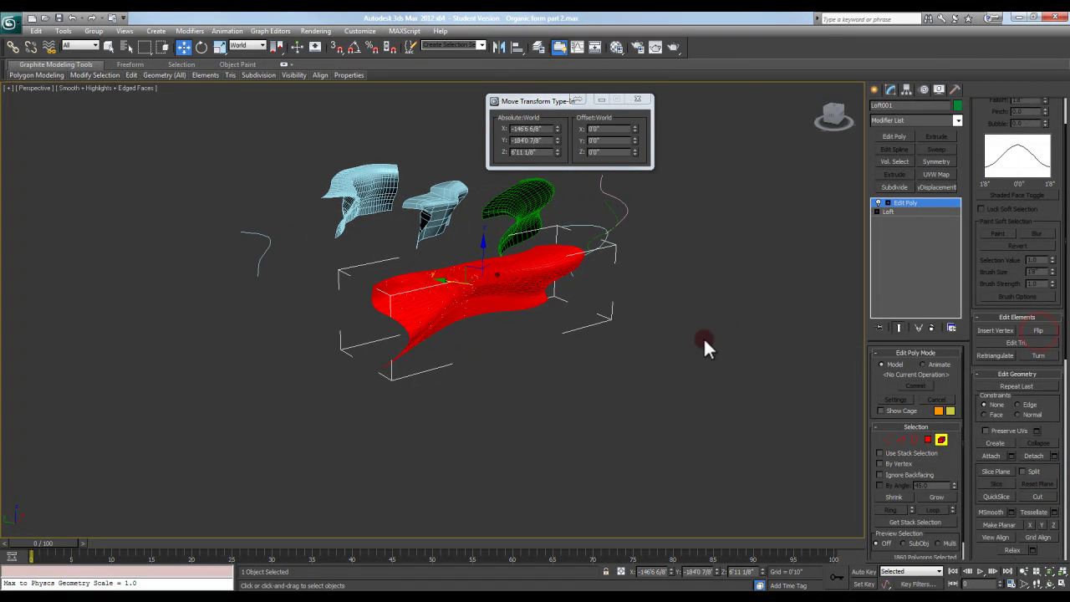
pyautogui.click(943, 442)
# Turn off edged faces and examine the loft's shading up close.
pyautogui.scroll(5, 508, 332)
pyautogui.press('F4')
pyautogui.keyDown('alt'); pyautogui.moveTo(508, 332); pyautogui.dragTo(544, 288, button='middle'); pyautogui.keyUp('alt')
pyautogui.scroll(-3, 491, 284)
# Select the whole loft element, adjust its polygon smoothing groups for smooth shading, and leave element editing.
pyautogui.click(940, 440)
pyautogui.keyDown('alt'); pyautogui.moveTo(536, 377); pyautogui.dragTo(554, 357, button='middle'); pyautogui.keyUp('alt')
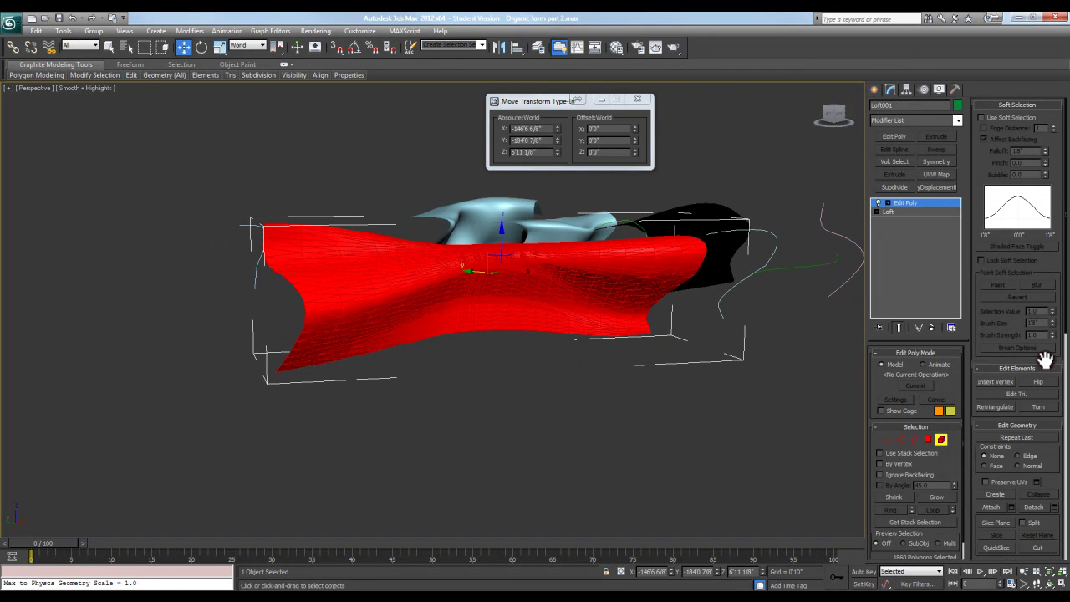
pyautogui.scroll(-10, 1022, 460)
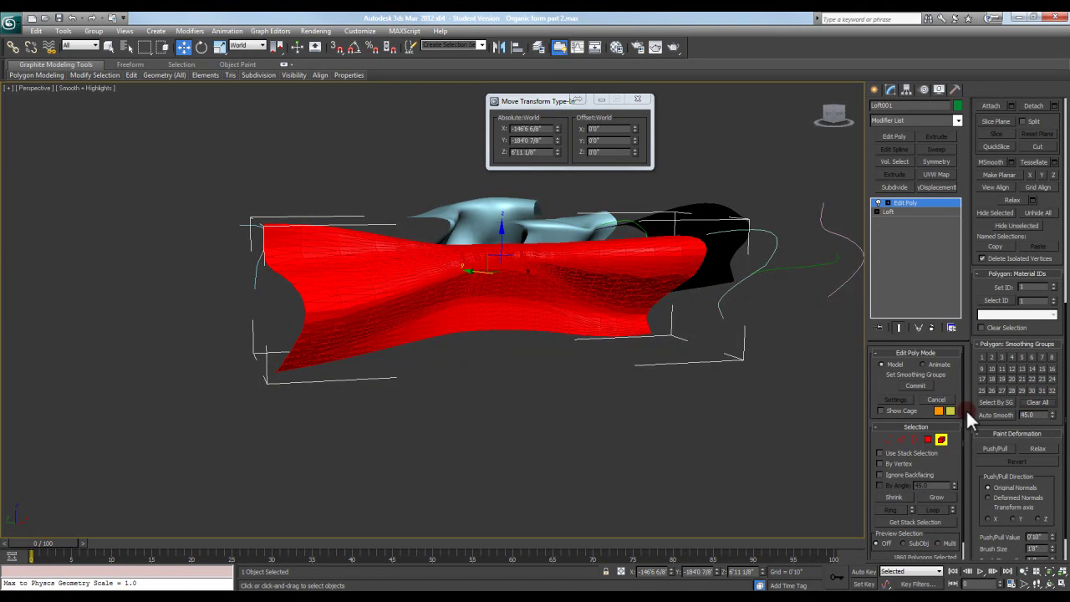
pyautogui.click(941, 440)
pyautogui.keyDown('alt'); pyautogui.moveTo(526, 313); pyautogui.dragTo(485, 336, button='middle'); pyautogui.keyUp('alt')
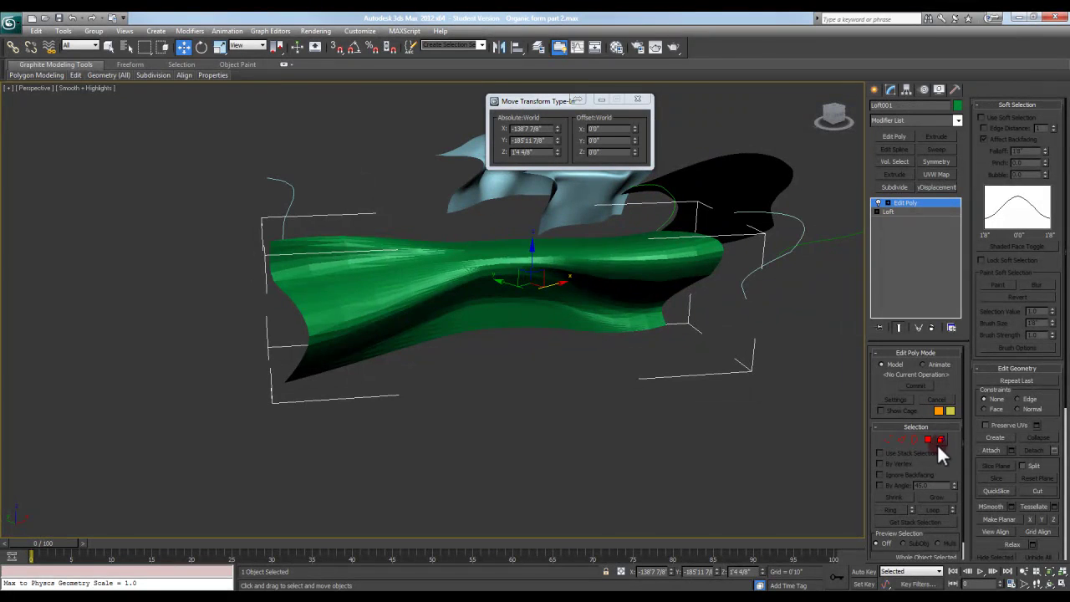
pyautogui.click(940, 441)
pyautogui.scroll(-10, 1051, 372)
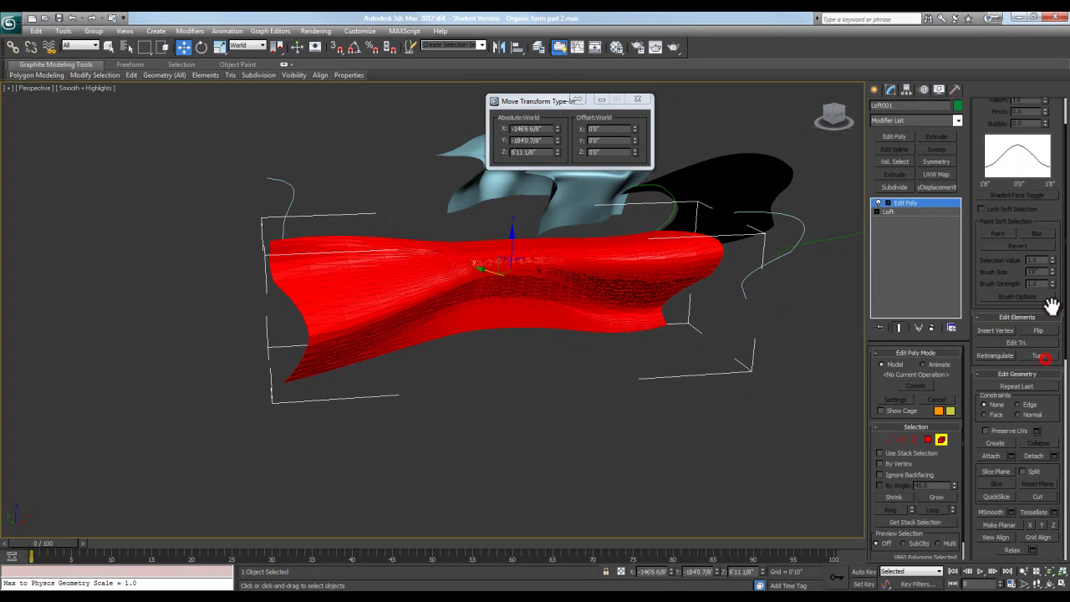
pyautogui.click(997, 447)
pyautogui.keyDown('alt'); pyautogui.moveTo(624, 343); pyautogui.dragTo(649, 346, button='middle'); pyautogui.keyUp('alt')
pyautogui.click(941, 441)
# Deselect the loft and review all the surfaces together from farther away.
pyautogui.keyDown('alt'); pyautogui.moveTo(547, 365); pyautogui.dragTo(628, 371, button='middle'); pyautogui.keyUp('alt')
pyautogui.scroll(-5, 580, 334)
pyautogui.scroll(-2, 602, 314)
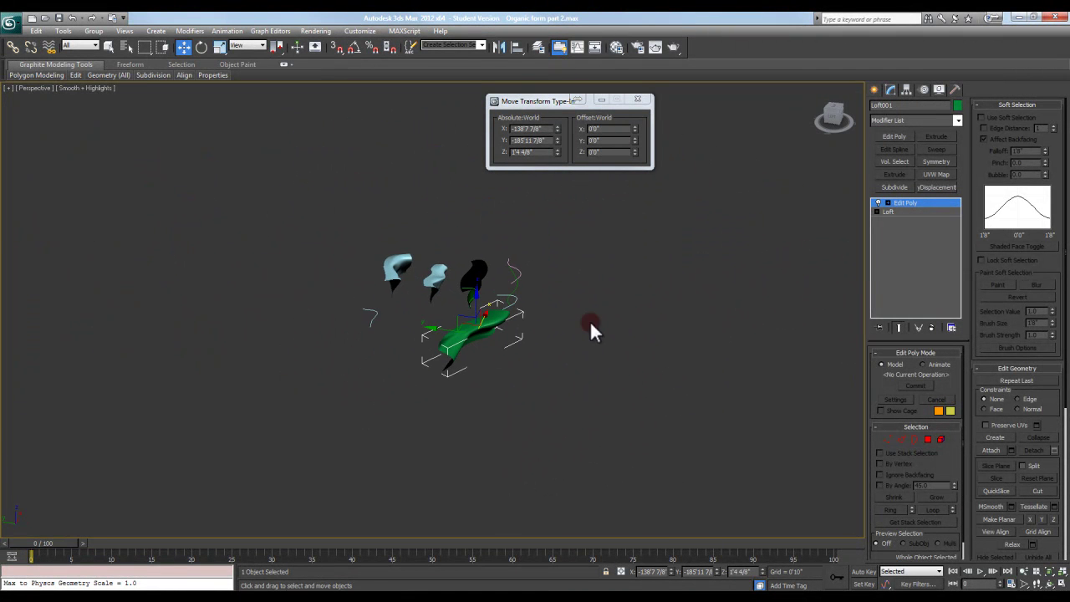
pyautogui.keyDown('alt'); pyautogui.moveTo(588, 320); pyautogui.dragTo(555, 339, button='middle'); pyautogui.keyUp('alt')
pyautogui.click(634, 343)
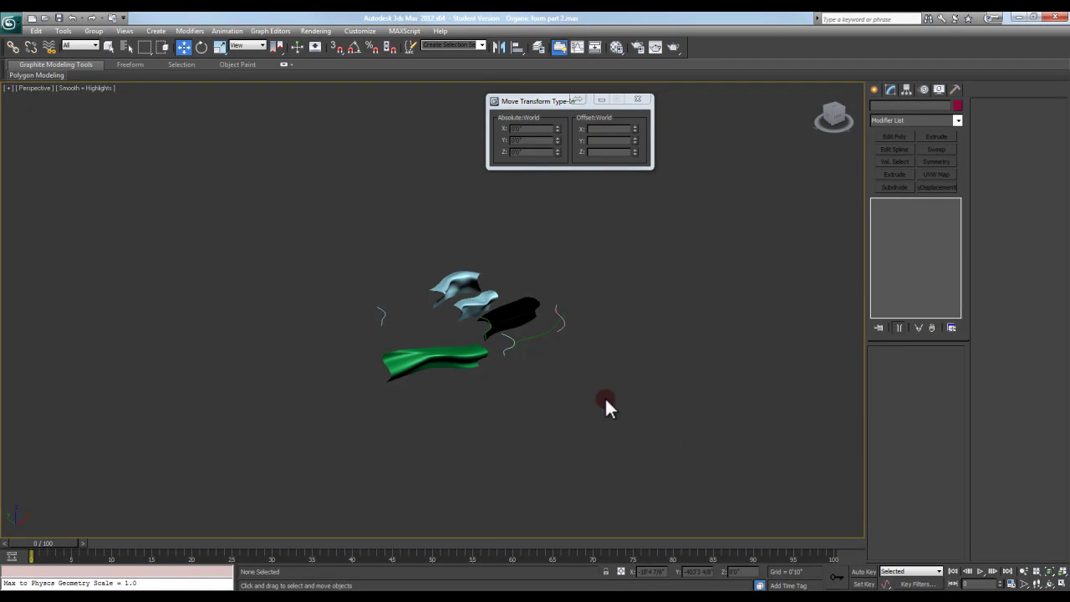
pyautogui.keyDown('alt'); pyautogui.moveTo(457, 438); pyautogui.dragTo(559, 300, button='middle'); pyautogui.keyUp('alt')
# Add a Shell modifier to the green loft with an inner amount of 0'10" and an outer amount of 0'1".
pyautogui.click(434, 354)
pyautogui.press('z')
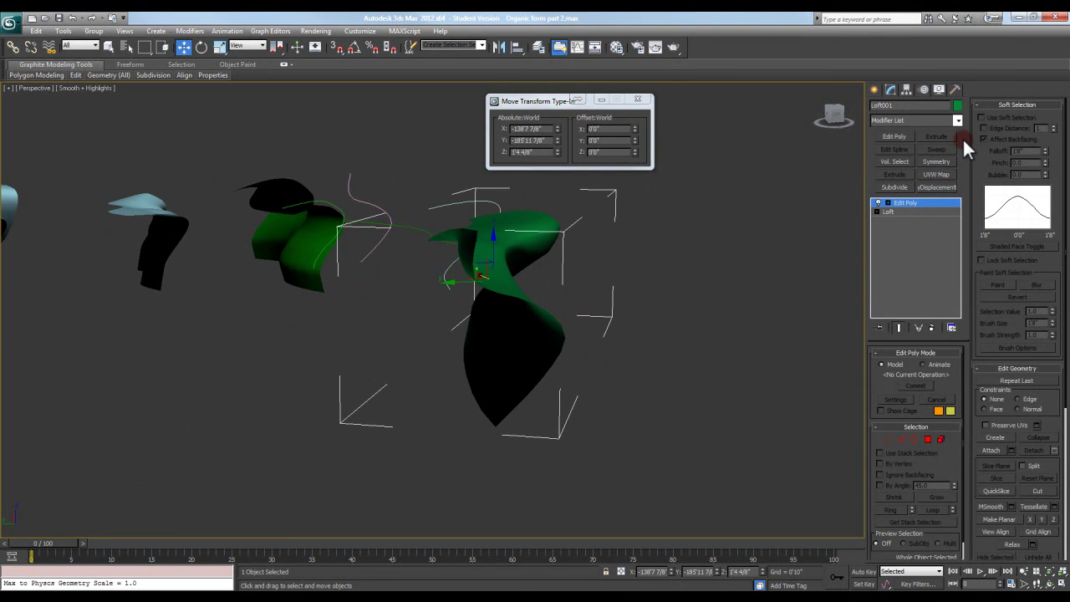
pyautogui.click(957, 120)
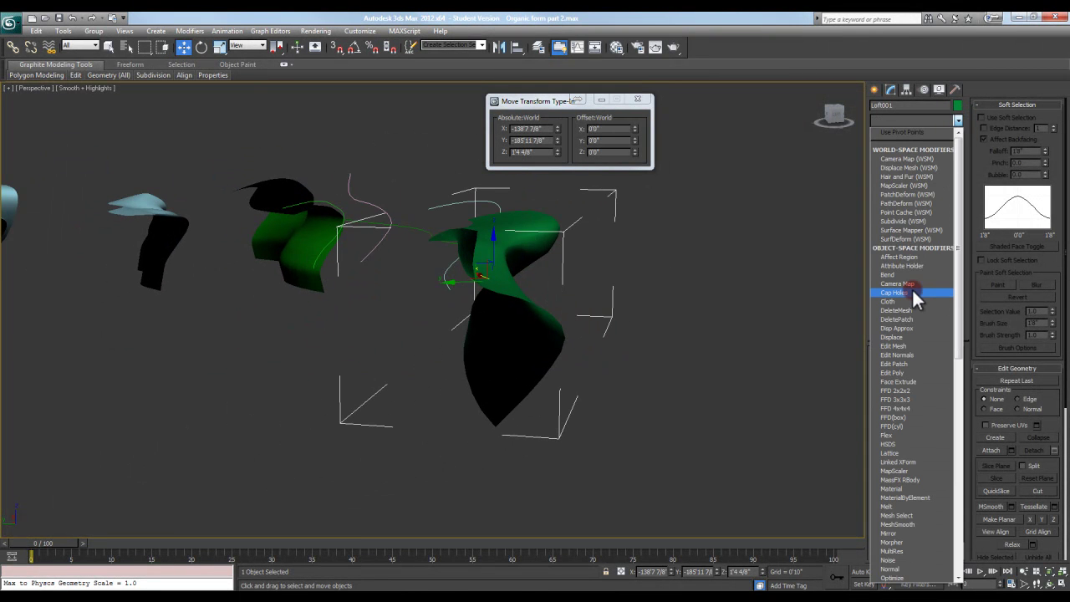
pyautogui.scroll(-15, 913, 288)
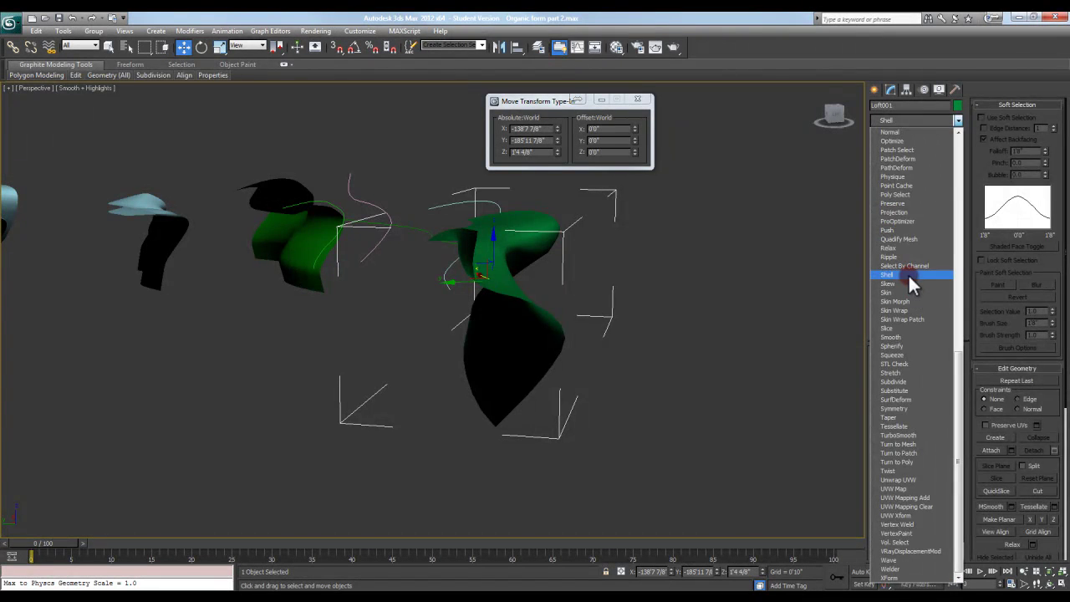
pyautogui.click(909, 275)
pyautogui.moveTo(701, 299)
pyautogui.keyDown('alt'); pyautogui.mouseDown(button='middle')
pyautogui.moveTo(621, 296)
pyautogui.moveTo(683, 305)
pyautogui.moveTo(561, 309)
pyautogui.moveTo(408, 289)
pyautogui.moveTo(619, 288)
pyautogui.mouseUp(button='middle'); pyautogui.keyUp('alt')
pyautogui.keyDown('alt'); pyautogui.moveTo(520, 347); pyautogui.dragTo(605, 297, button='middle'); pyautogui.keyUp('alt')
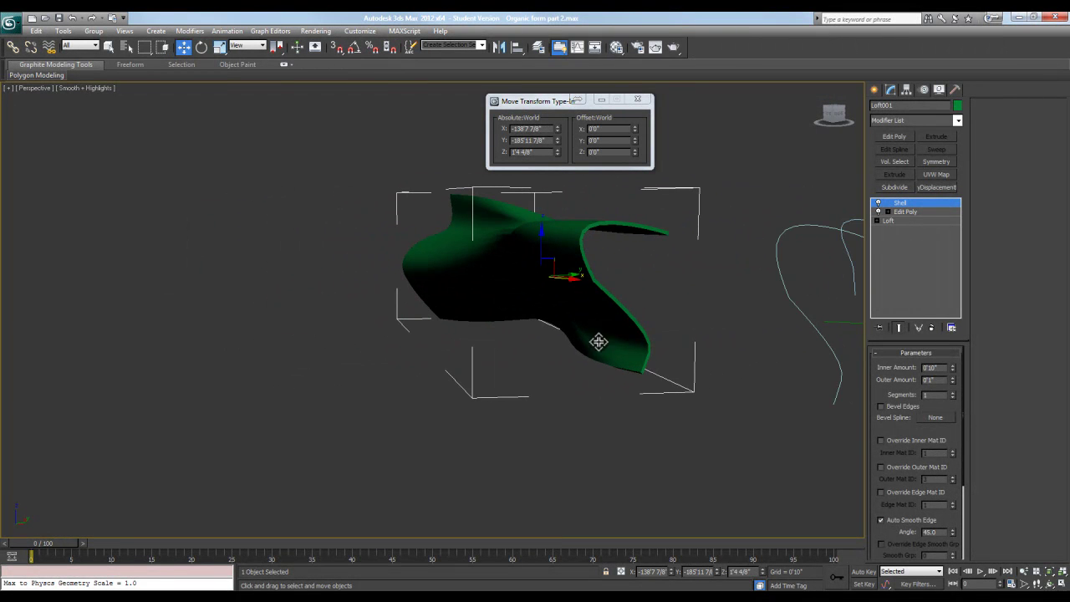
pyautogui.keyDown('alt'); pyautogui.moveTo(599, 338); pyautogui.dragTo(621, 330, button='middle'); pyautogui.keyUp('alt')
pyautogui.scroll(-4, 588, 285)
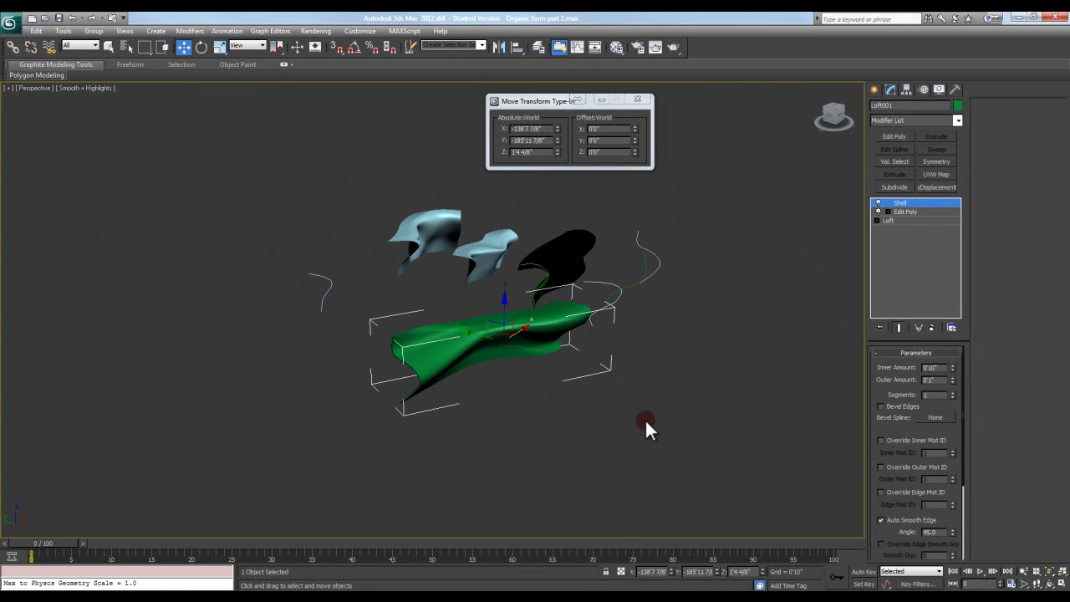